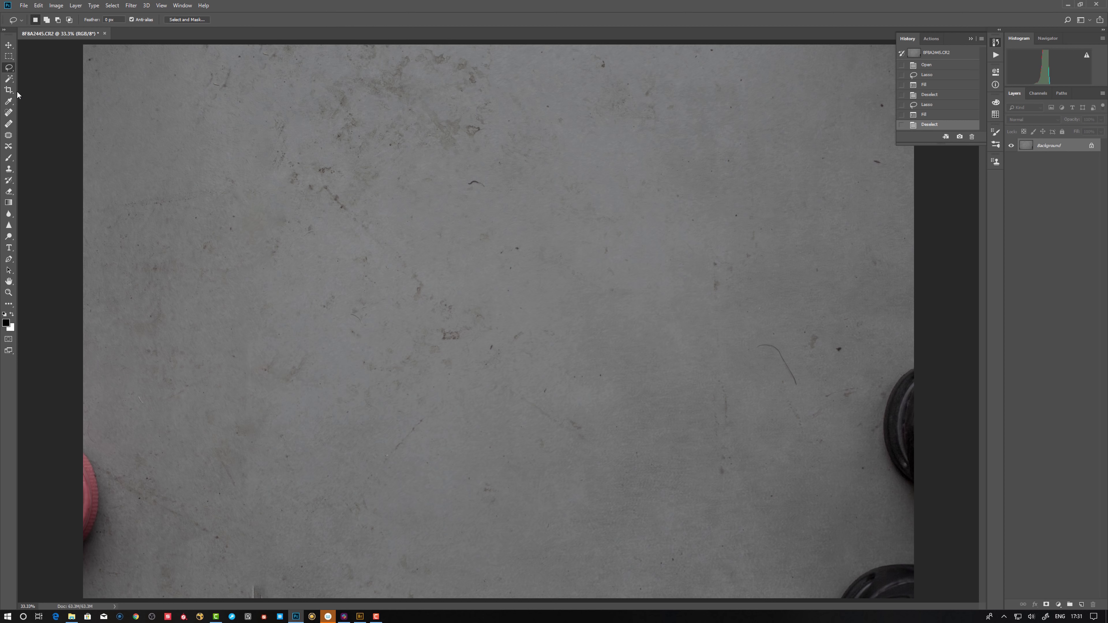
{"action": "left_click", "coordinate": [9, 56]}
{"action": "mouse_move", "coordinate": [136, 47]}
{"action": "left_mouse_down"}
{"action": "mouse_move", "coordinate": [507, 458]}
{"action": "mouse_move", "coordinate": [652, 562]}
{"action": "left_mouse_up"}
{"action": "left_click_drag", "start_coordinate": [412, 426], "coordinate": [439, 437]}
{"action": "key", "text": "ctrl+d"}
Display only the Blue channel of the photo and discard the lasso selection around the red object at the left edge
{"action": "left_click", "coordinate": [8, 67]}
{"action": "left_click_drag", "start_coordinate": [83, 577], "coordinate": [84, 408]}
{"action": "key", "text": "ctrl+5"}
{"action": "key", "text": "ctrl+z"}
{"action": "left_click", "coordinate": [55, 6]}
{"action": "key", "text": "Escape"}
{"action": "key", "text": "ctrl+d"}
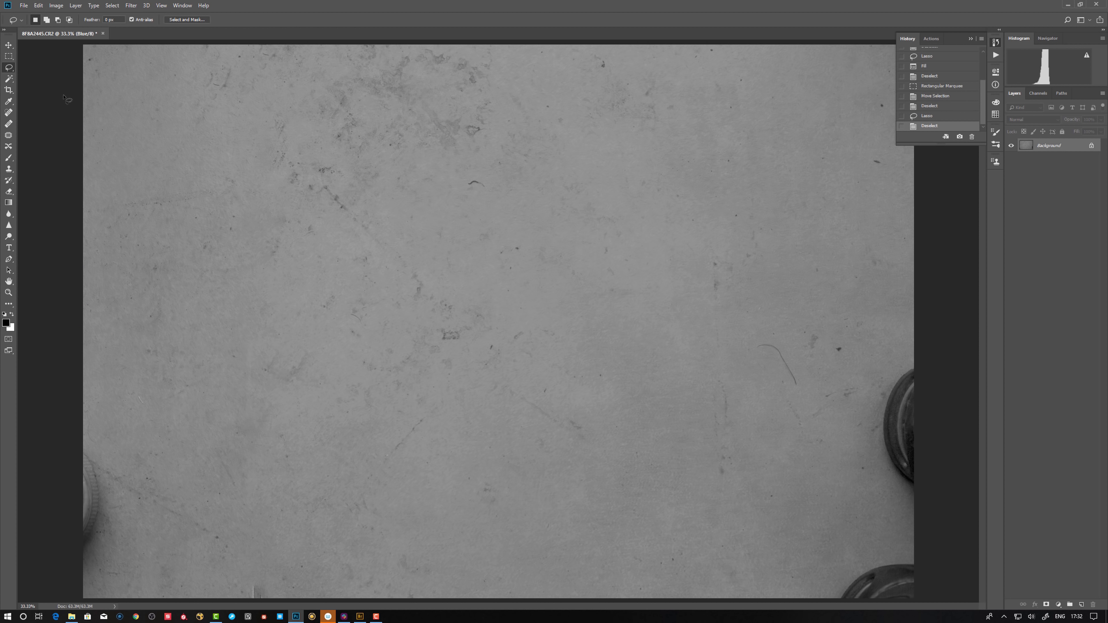
{"action": "key", "text": "shift+F5"}
{"action": "left_click", "coordinate": [562, 174]}
{"action": "left_click", "coordinate": [570, 178]}
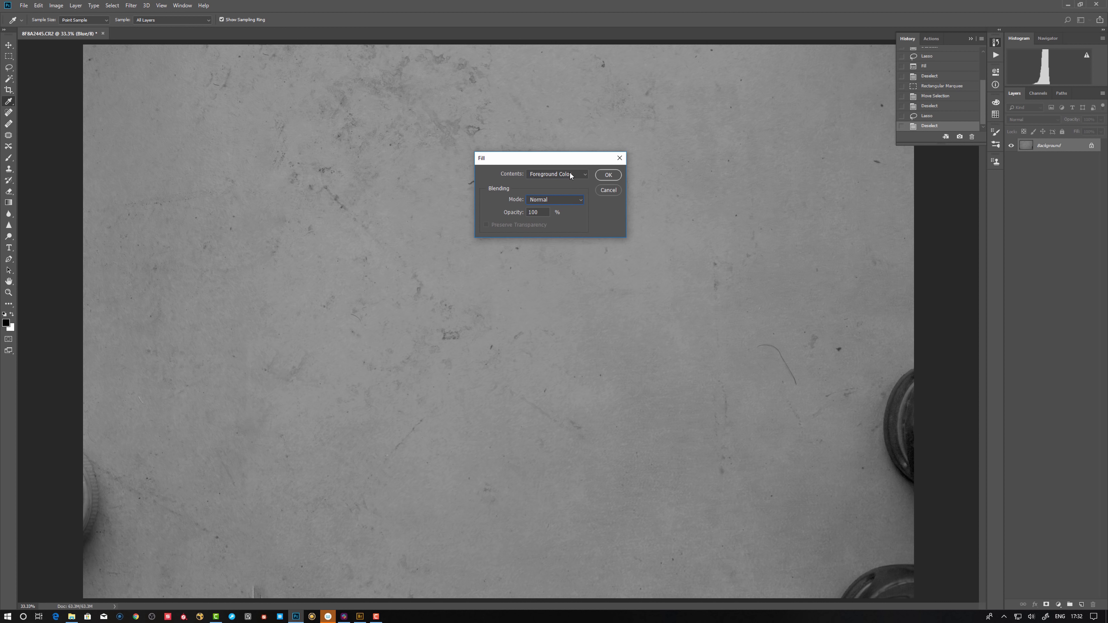
{"action": "left_click", "coordinate": [570, 175]}
{"action": "left_click", "coordinate": [562, 213]}
{"action": "left_click", "coordinate": [608, 190]}
Remove the lassoed round object at the photo's left edge with a Content-Aware fill at 100% opacity, then clear the selection
{"action": "left_click", "coordinate": [56, 5]}
{"action": "mouse_move", "coordinate": [38, 6]}
{"action": "left_click", "coordinate": [61, 141]}
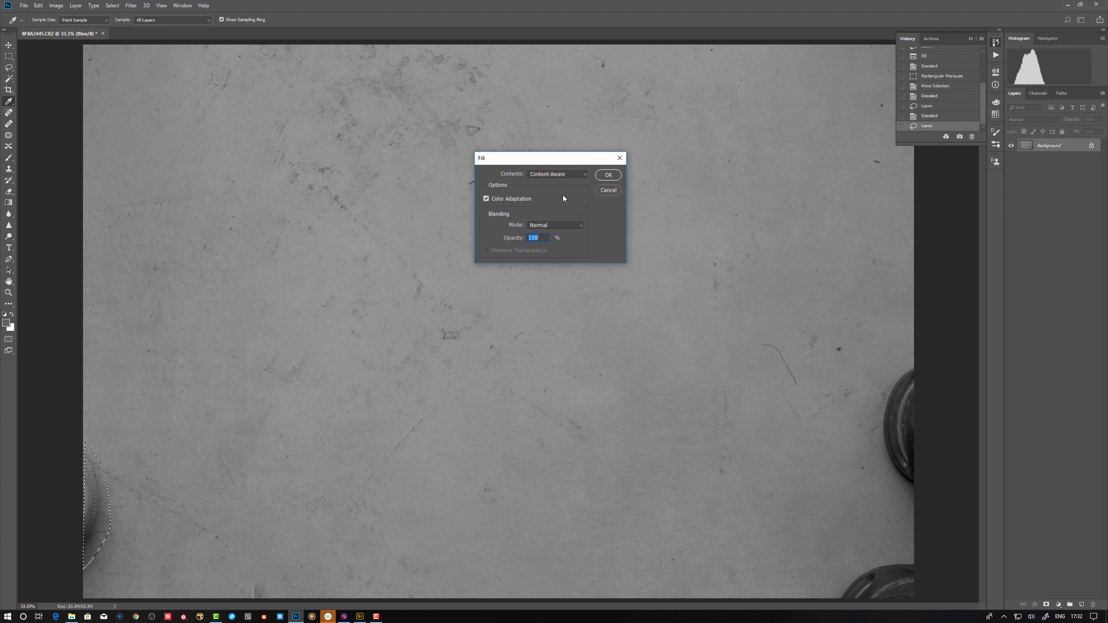
{"action": "key", "text": "Return"}
{"action": "key", "text": "ctrl+d"}
Lasso the two dark round objects at the photo's right edge and remove them with a fill
{"action": "left_click_drag", "start_coordinate": [909, 346], "coordinate": [913, 599]}
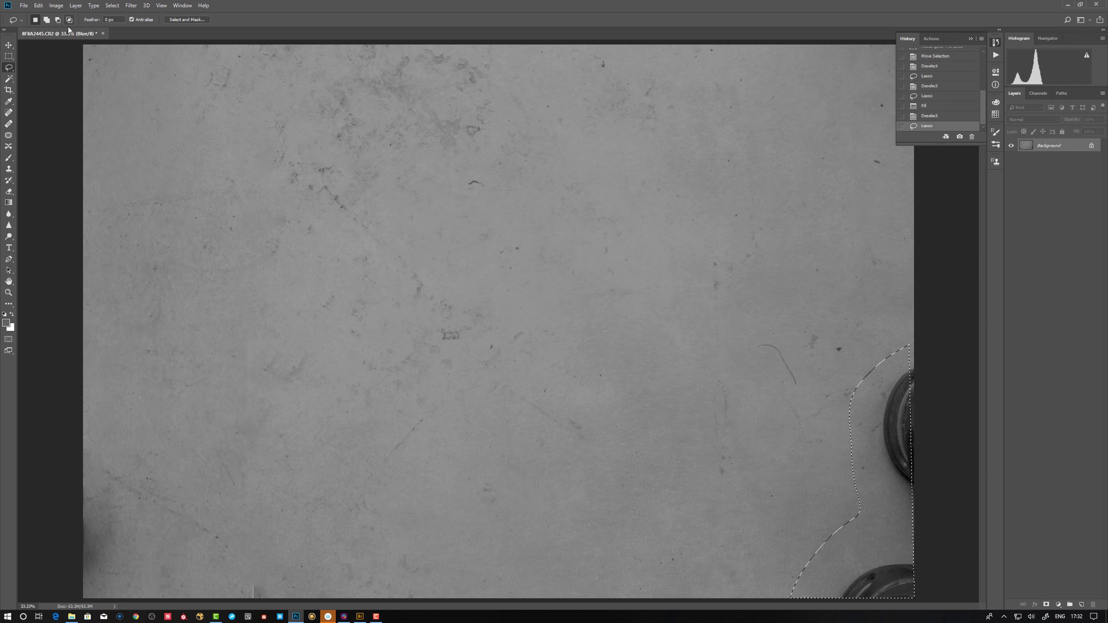
{"action": "left_click", "coordinate": [56, 6]}
{"action": "mouse_move", "coordinate": [38, 5]}
{"action": "left_click", "coordinate": [57, 142]}
{"action": "key", "text": "Return"}
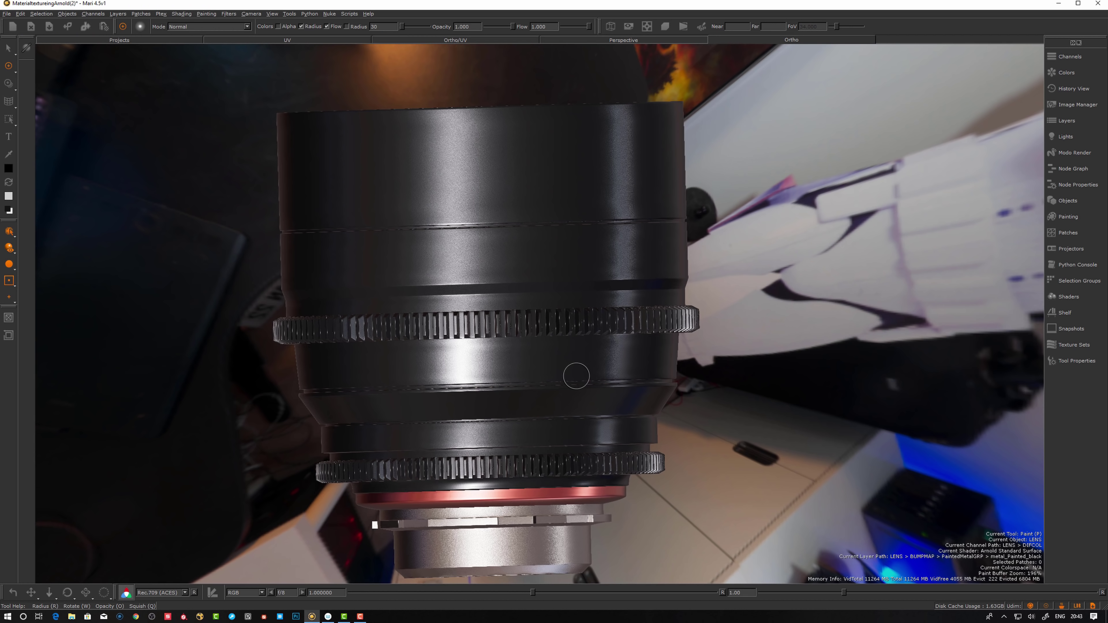
In Mari, add TEXTmaterial from the shelf to the lens and place it inside PaintedMetalGRP above metal_Painted_black
{"action": "left_click_drag", "start_coordinate": [567, 408], "coordinate": [565, 365], "text": "alt"}
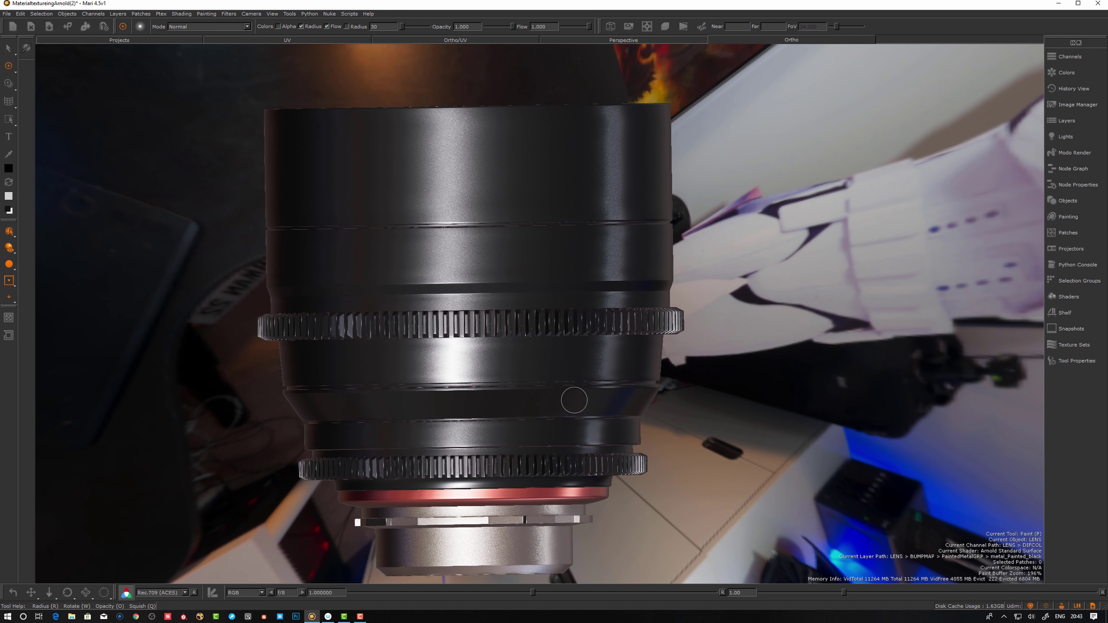
{"action": "key", "text": "l"}
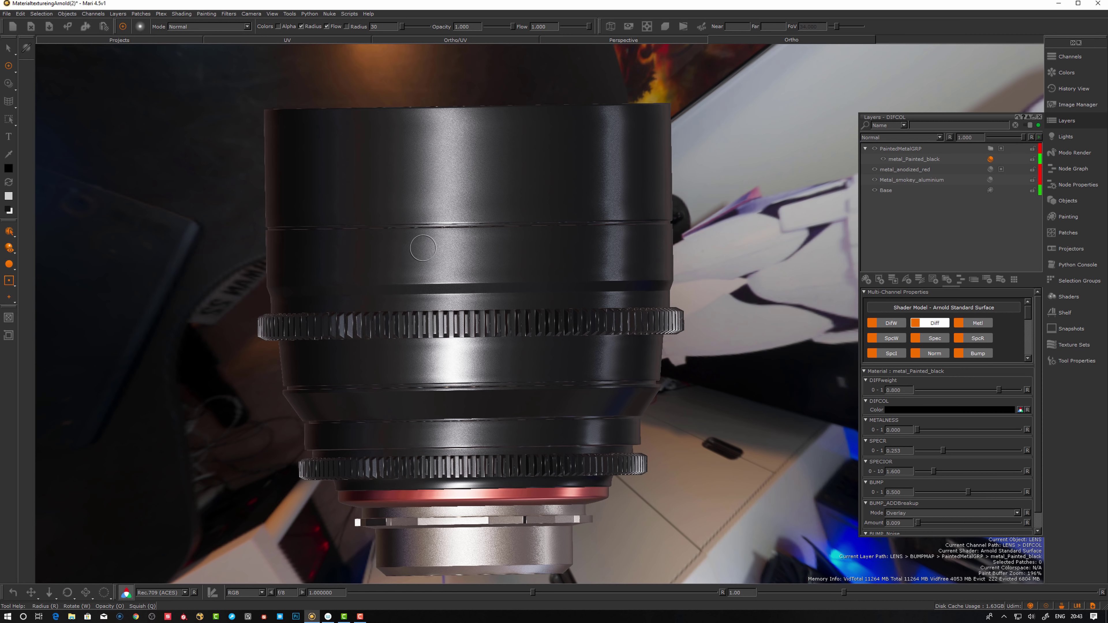
{"action": "left_click_drag", "start_coordinate": [428, 255], "coordinate": [479, 263], "text": "alt"}
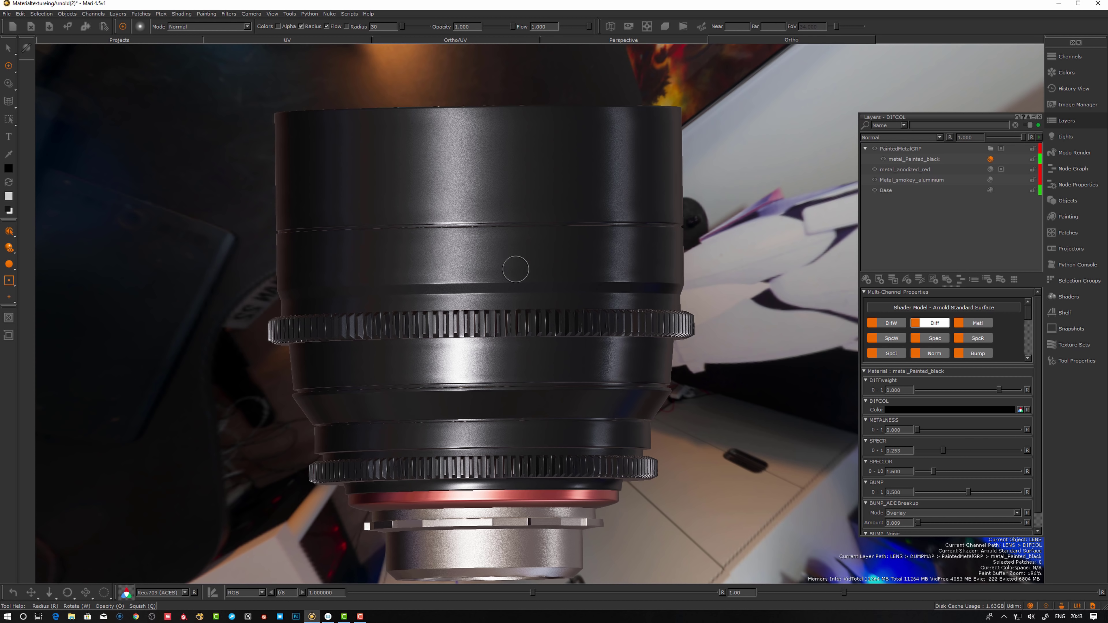
{"action": "left_click_drag", "start_coordinate": [524, 275], "coordinate": [517, 273], "text": "alt"}
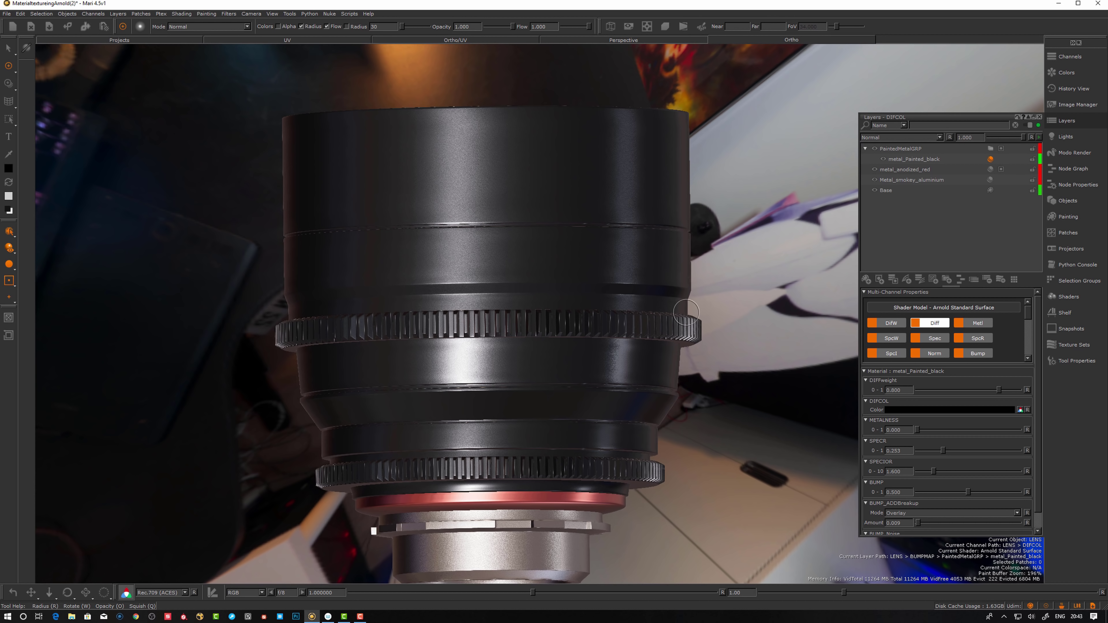
{"action": "left_click", "coordinate": [1067, 315]}
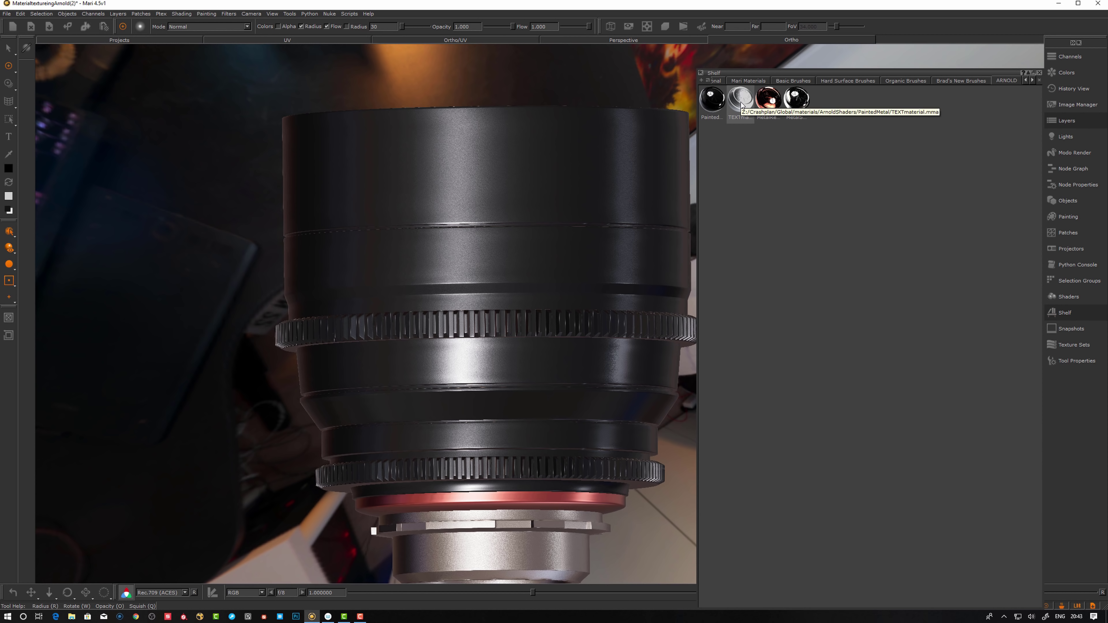
{"action": "left_click_drag", "start_coordinate": [741, 107], "coordinate": [521, 235]}
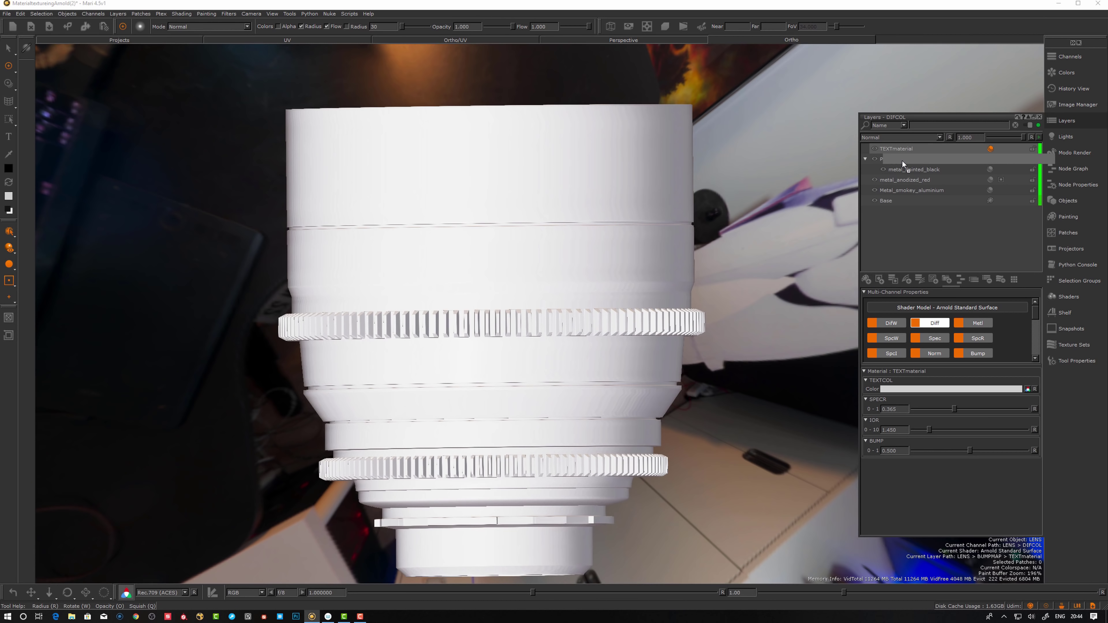
{"action": "left_click_drag", "start_coordinate": [902, 161], "coordinate": [901, 167]}
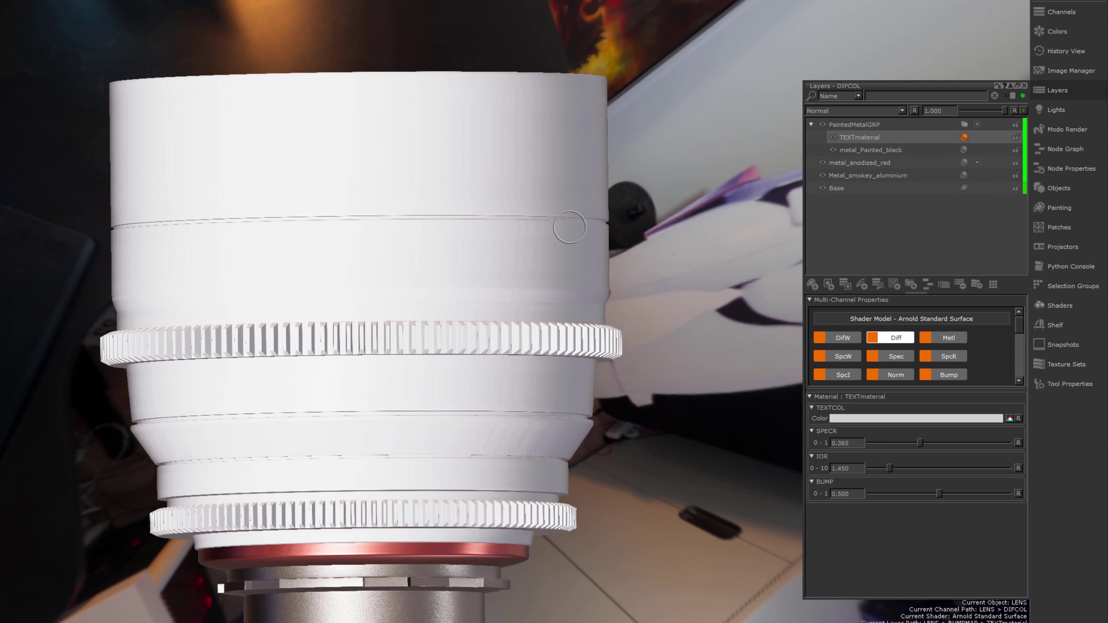
Switch the lens display to the Current Channel shader and show the ISOtext channel
{"action": "mouse_move", "coordinate": [596, 243]}
{"action": "left_mouse_down", "text": "alt"}
{"action": "mouse_move", "coordinate": [579, 244]}
{"action": "mouse_move", "coordinate": [591, 243]}
{"action": "left_mouse_up", "text": "alt"}
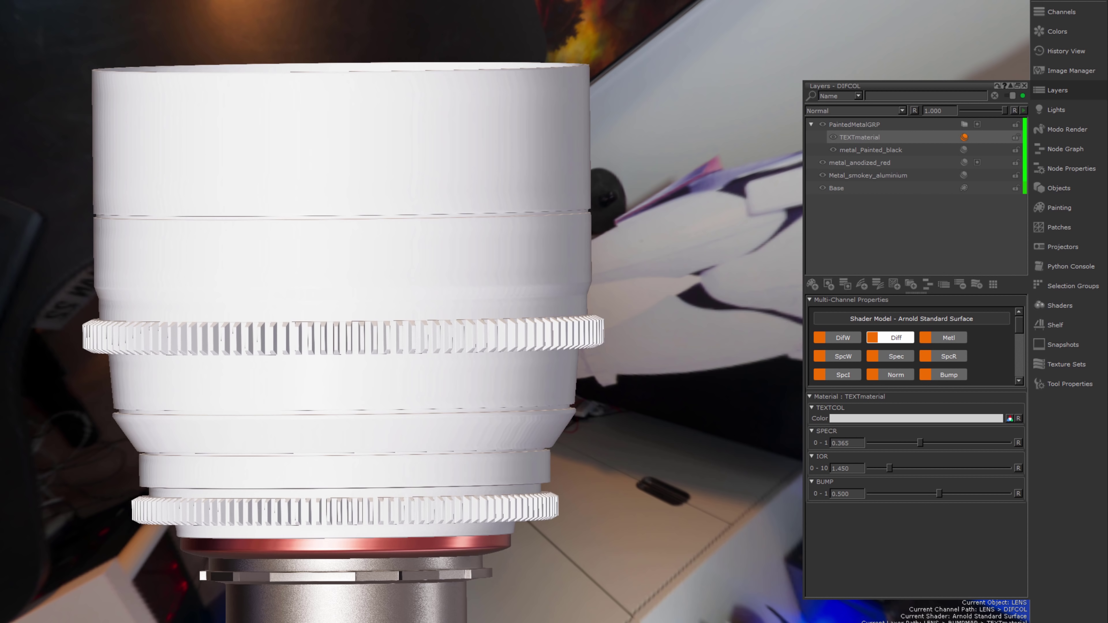
{"action": "right_click_drag", "start_coordinate": [497, 283], "coordinate": [517, 297], "text": "alt"}
{"action": "left_click_drag", "start_coordinate": [517, 297], "coordinate": [506, 280], "text": "alt"}
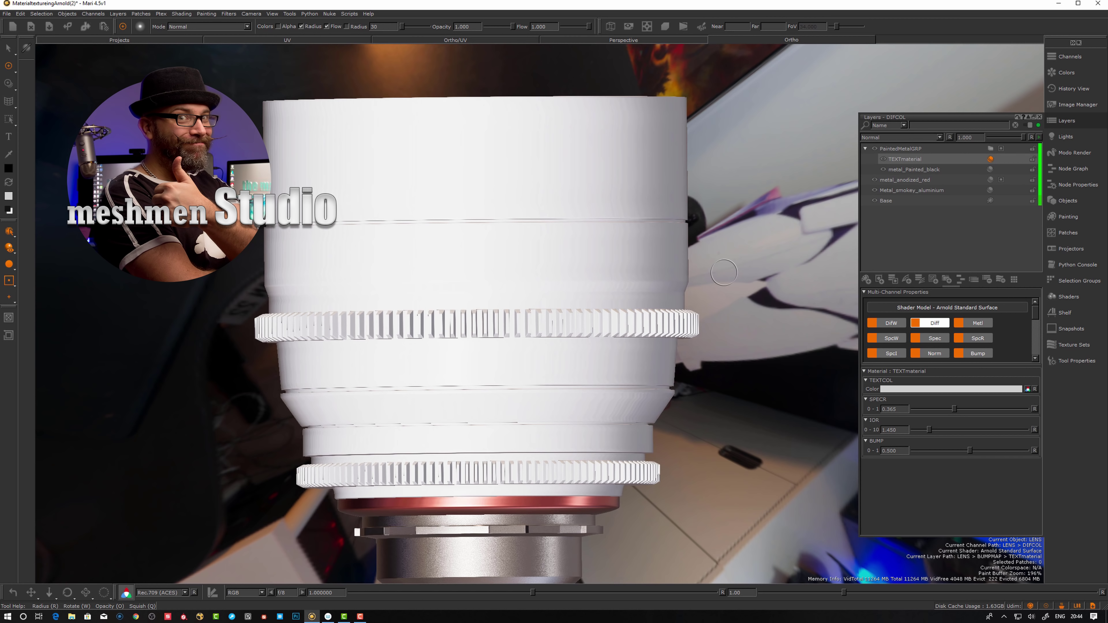
{"action": "left_click_drag", "start_coordinate": [730, 276], "coordinate": [734, 274], "text": "alt"}
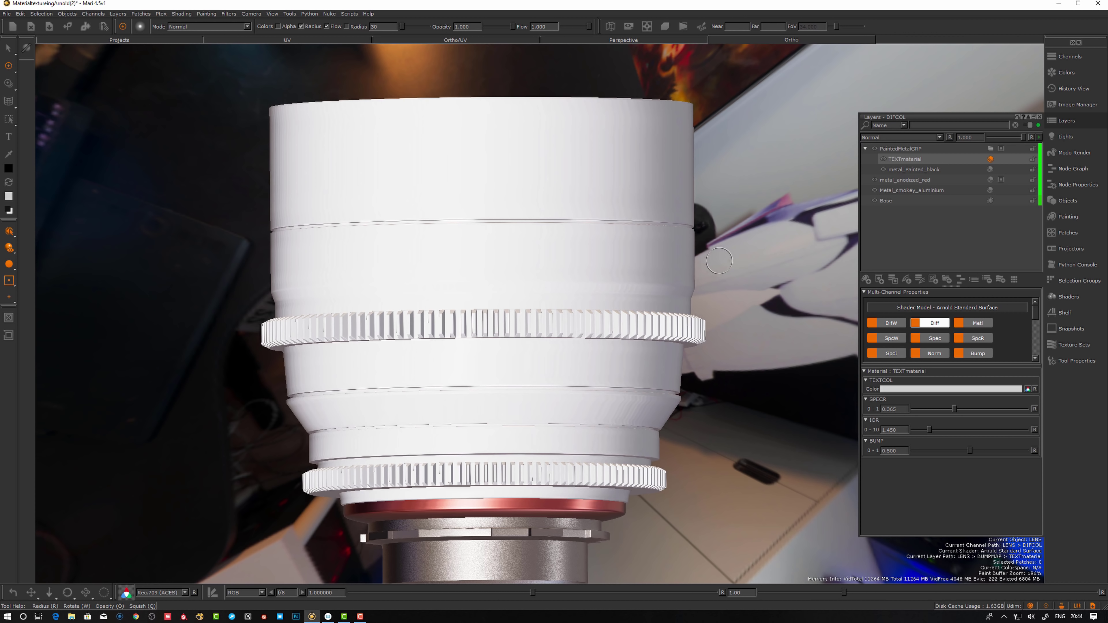
{"action": "key", "text": "Tab"}
{"action": "key", "text": "i"}
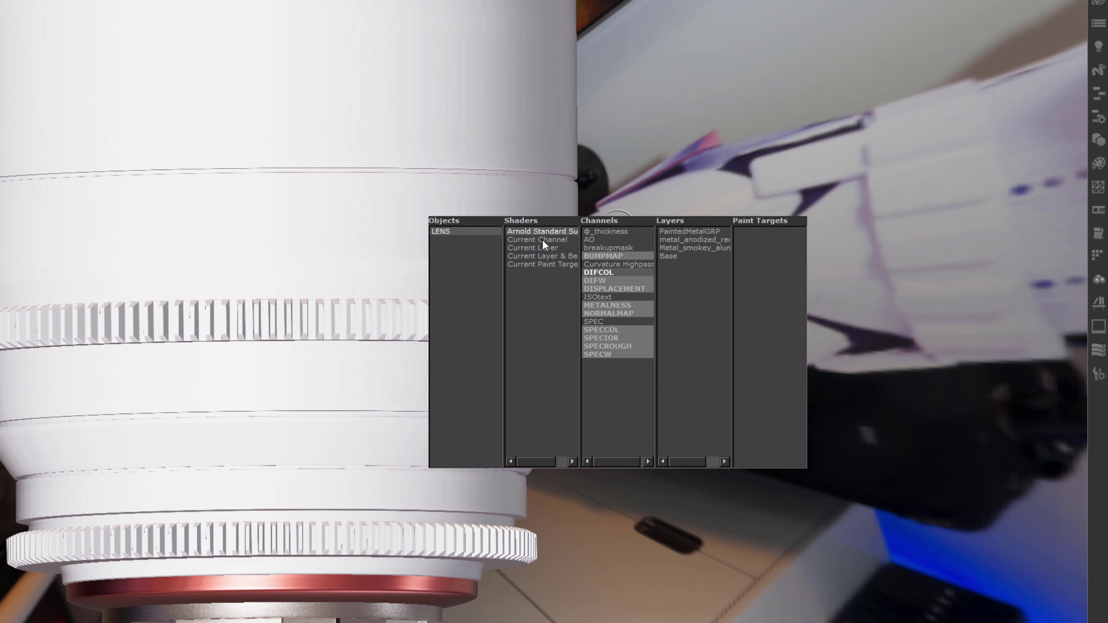
{"action": "left_click", "coordinate": [542, 239]}
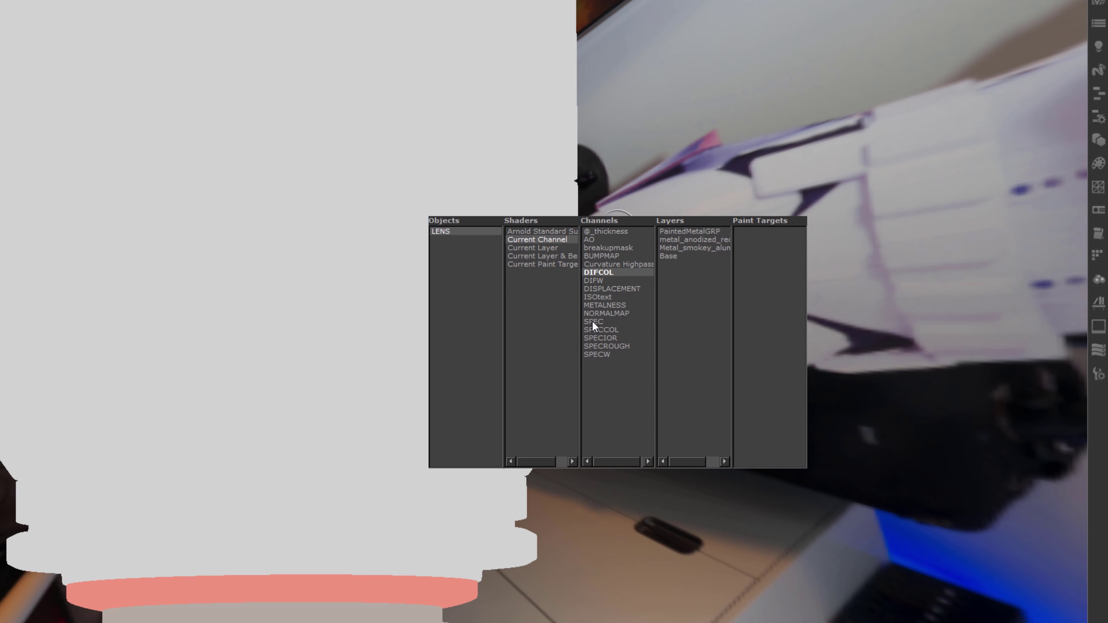
{"action": "left_click", "coordinate": [596, 299]}
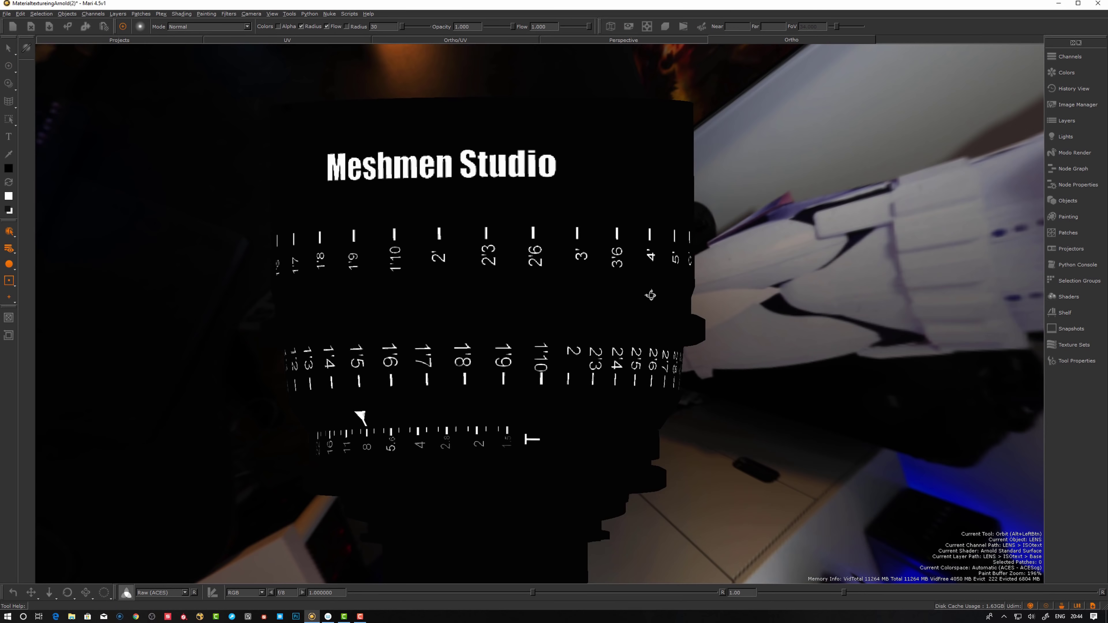
{"action": "mouse_move", "coordinate": [650, 296]}
{"action": "left_mouse_down"}
{"action": "mouse_move", "coordinate": [544, 282]}
{"action": "mouse_move", "coordinate": [606, 279]}
{"action": "mouse_move", "coordinate": [635, 289]}
{"action": "mouse_move", "coordinate": [442, 277]}
{"action": "mouse_move", "coordinate": [509, 280]}
{"action": "mouse_move", "coordinate": [490, 295]}
{"action": "left_mouse_up"}
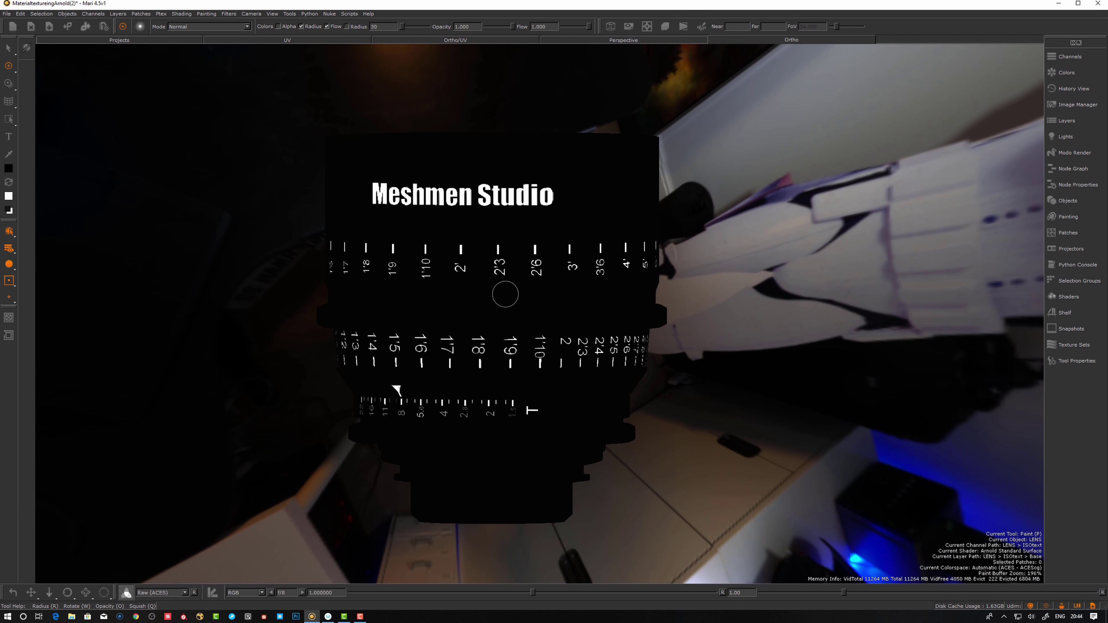
Rename the Base layer of the ISOtext channel to TEXTmask
{"action": "key", "text": "l"}
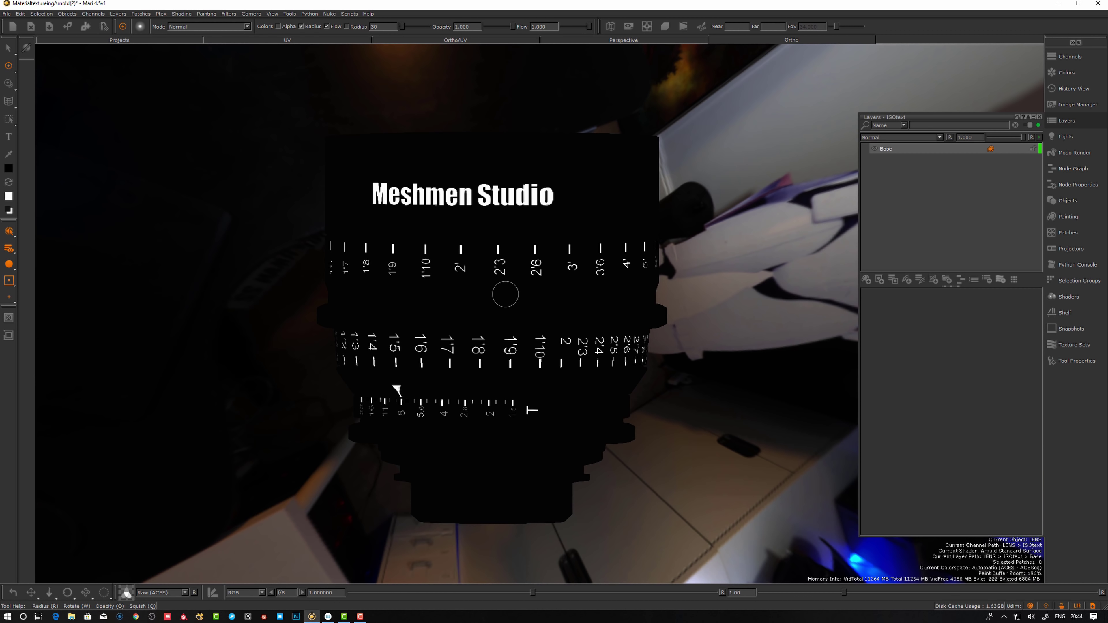
{"action": "double_click", "coordinate": [891, 149]}
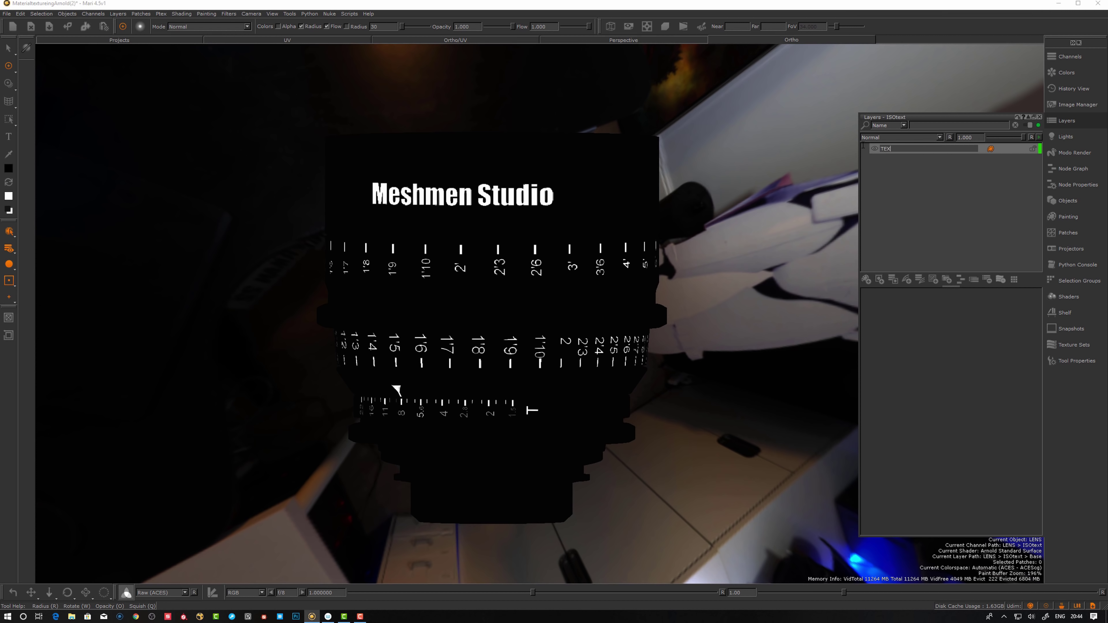
{"action": "key", "text": "Return"}
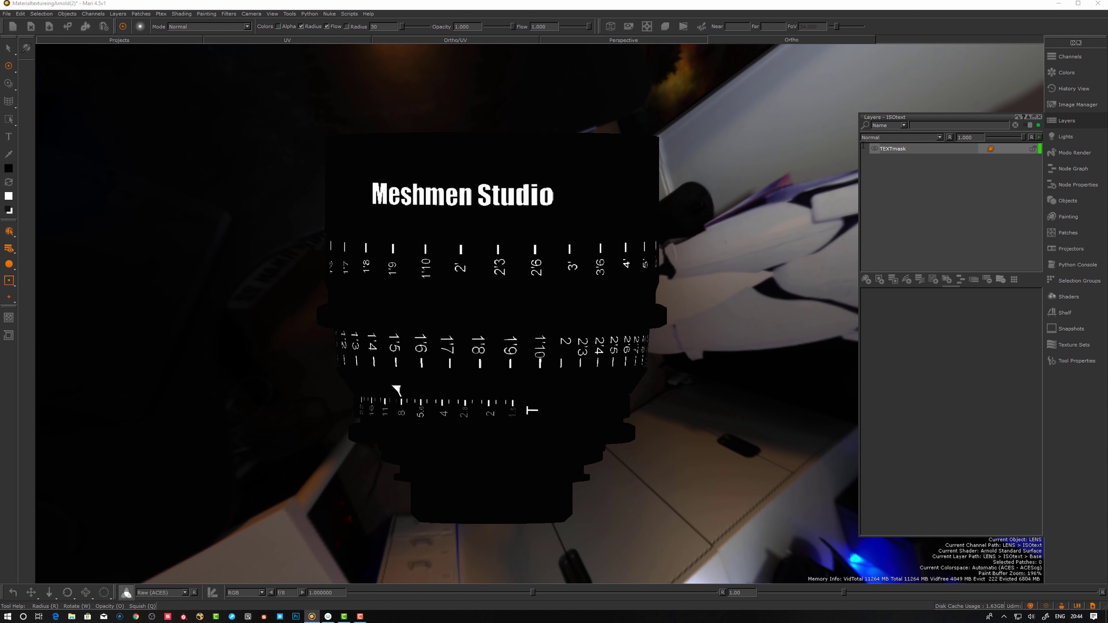
Pin the TEXTmask layer to the collection
{"action": "left_click", "coordinate": [896, 151]}
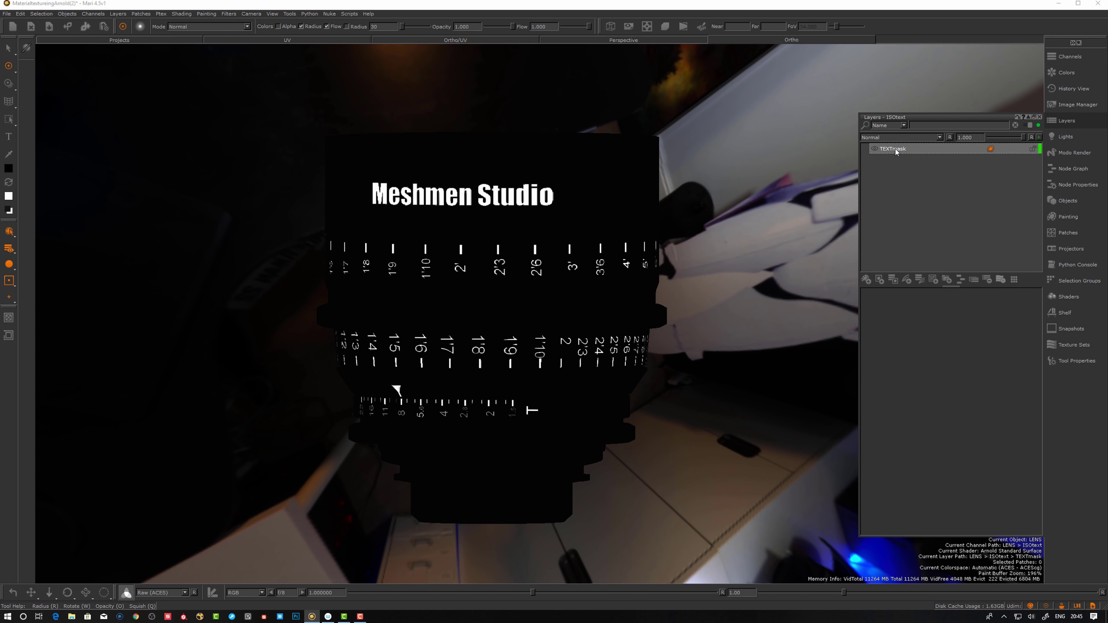
{"action": "right_click", "coordinate": [895, 151]}
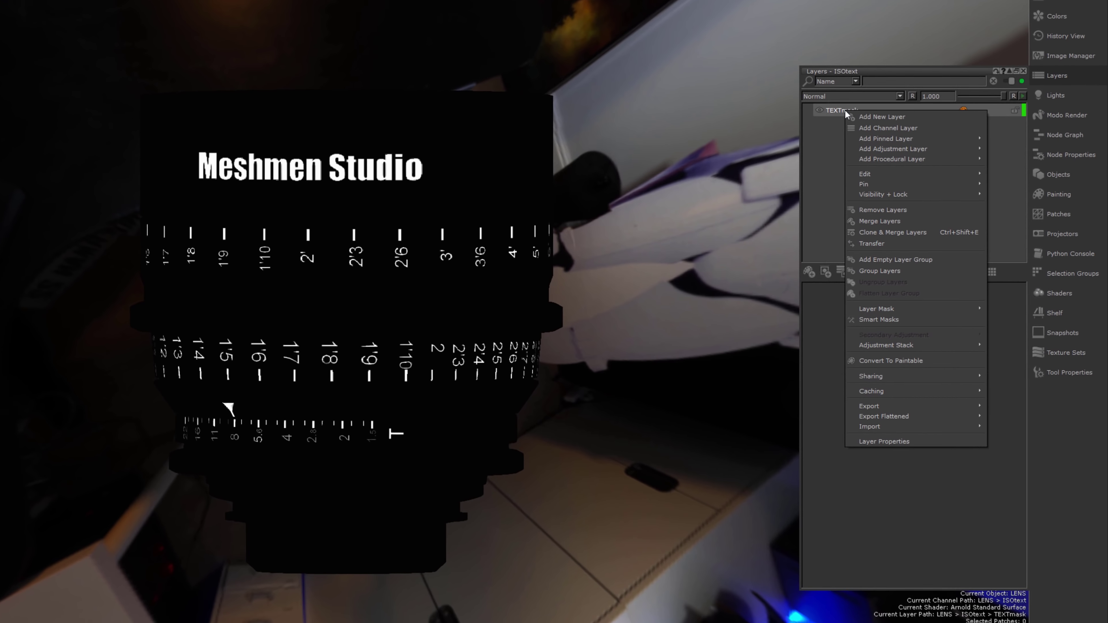
{"action": "mouse_move", "coordinate": [910, 203]}
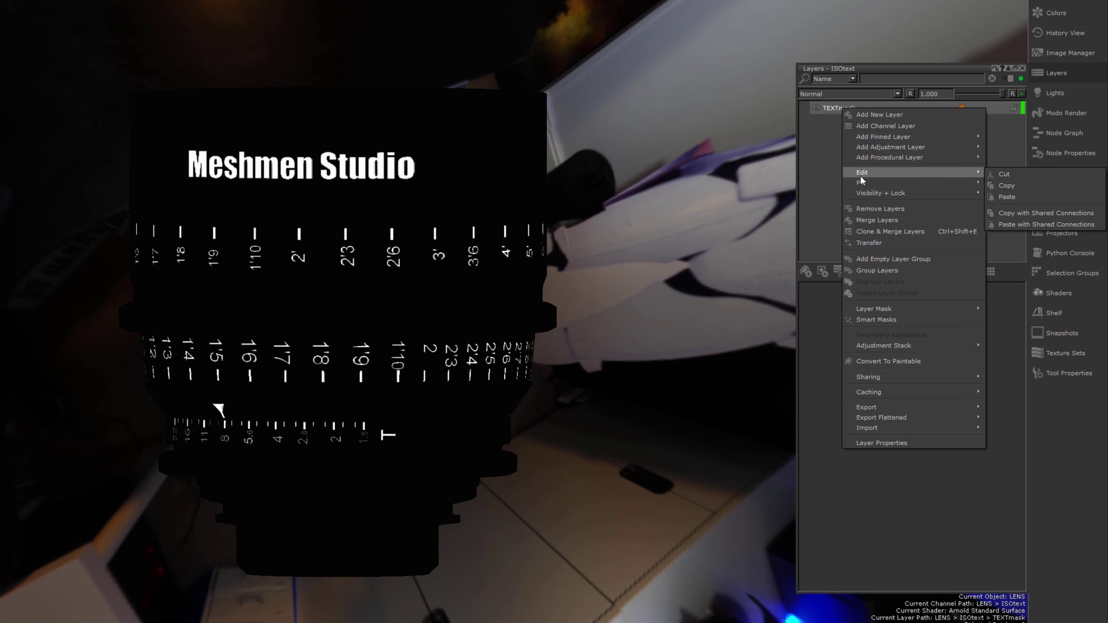
{"action": "mouse_move", "coordinate": [862, 179]}
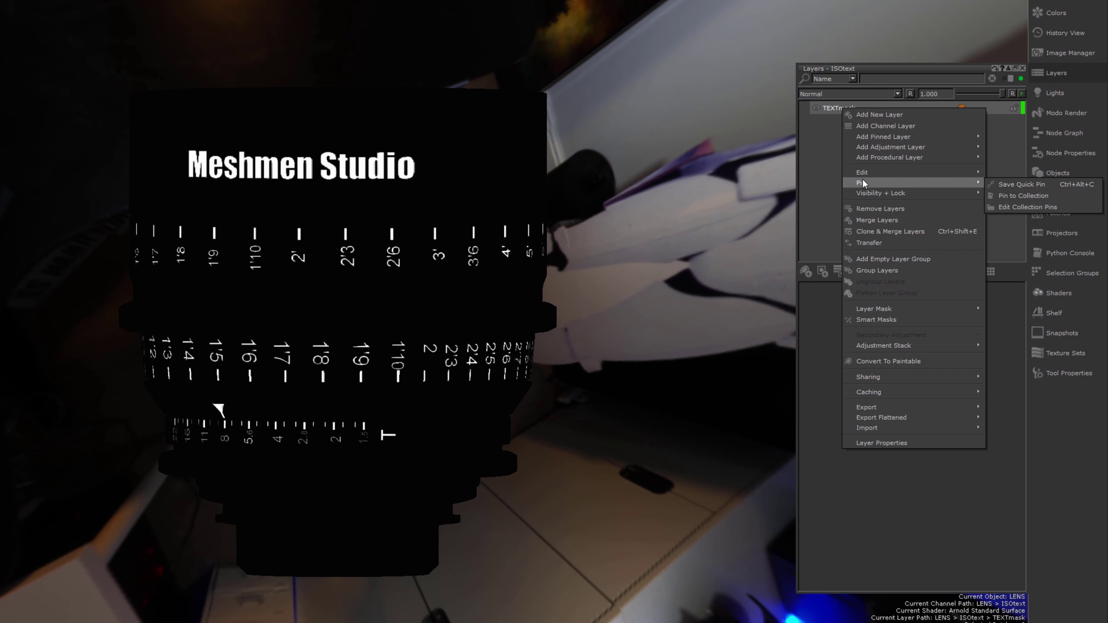
{"action": "left_click", "coordinate": [1048, 197]}
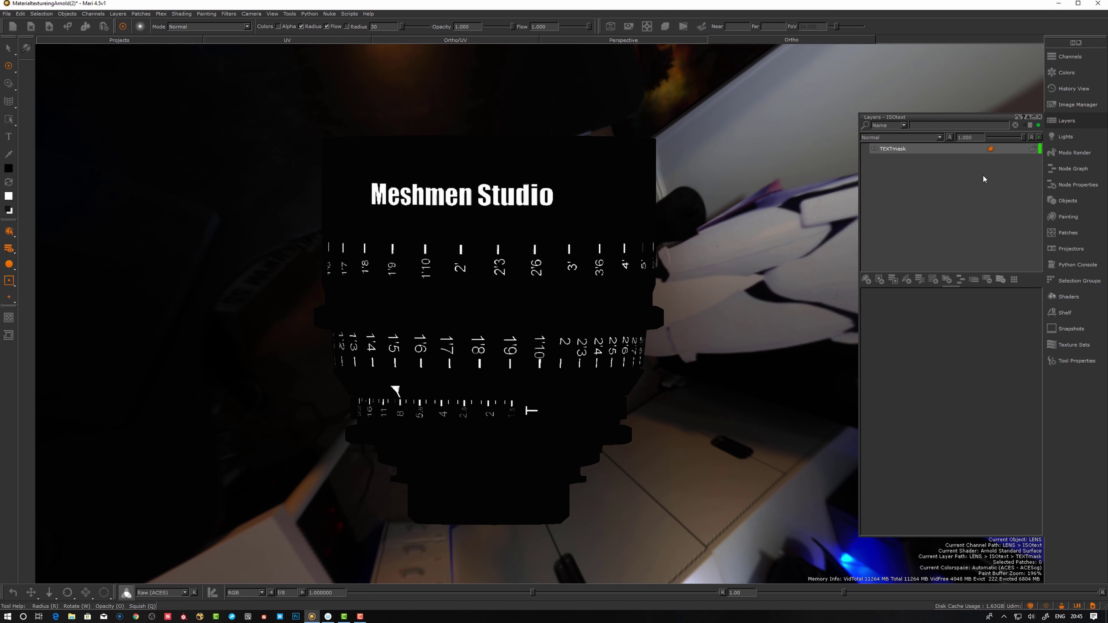
Make DIFCOL the current channel again and display its layers
{"action": "key", "text": "n"}
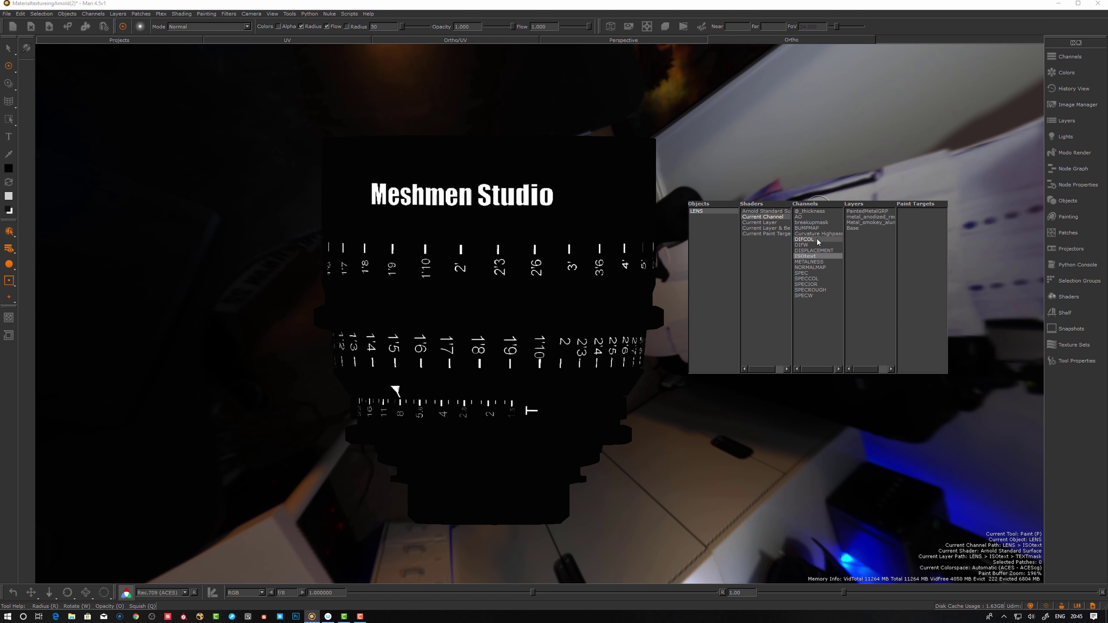
{"action": "left_click", "coordinate": [809, 239]}
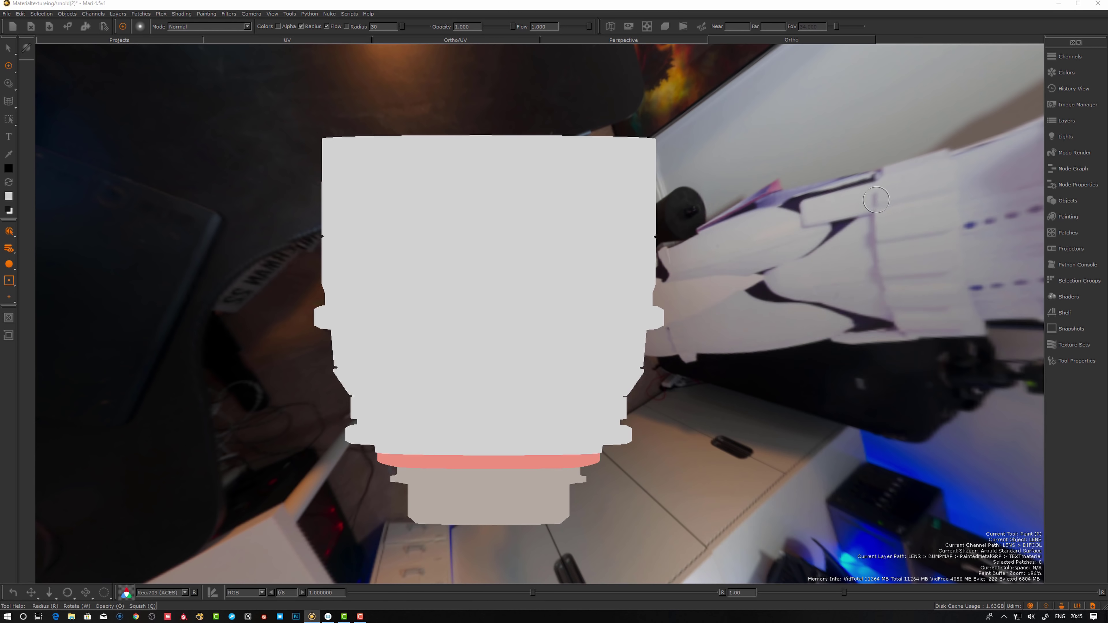
{"action": "key", "text": "l"}
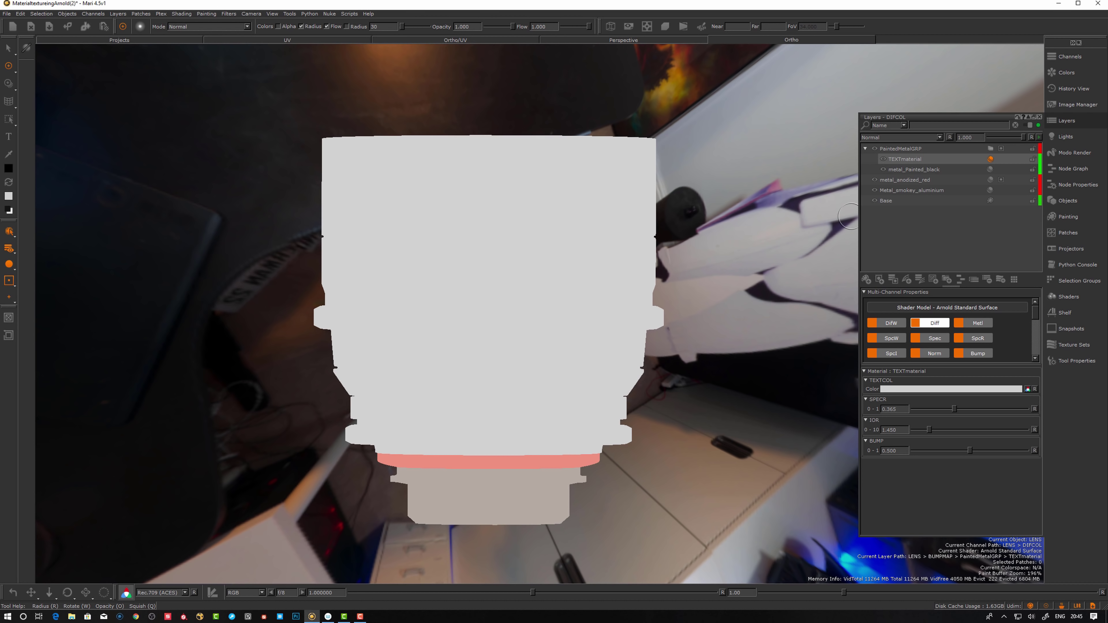
Add a mask stack to TEXTmaterial, dock the opened stack with the Layers palette and select its TEXTmaterial (Mask) layer
{"action": "left_click", "coordinate": [909, 160]}
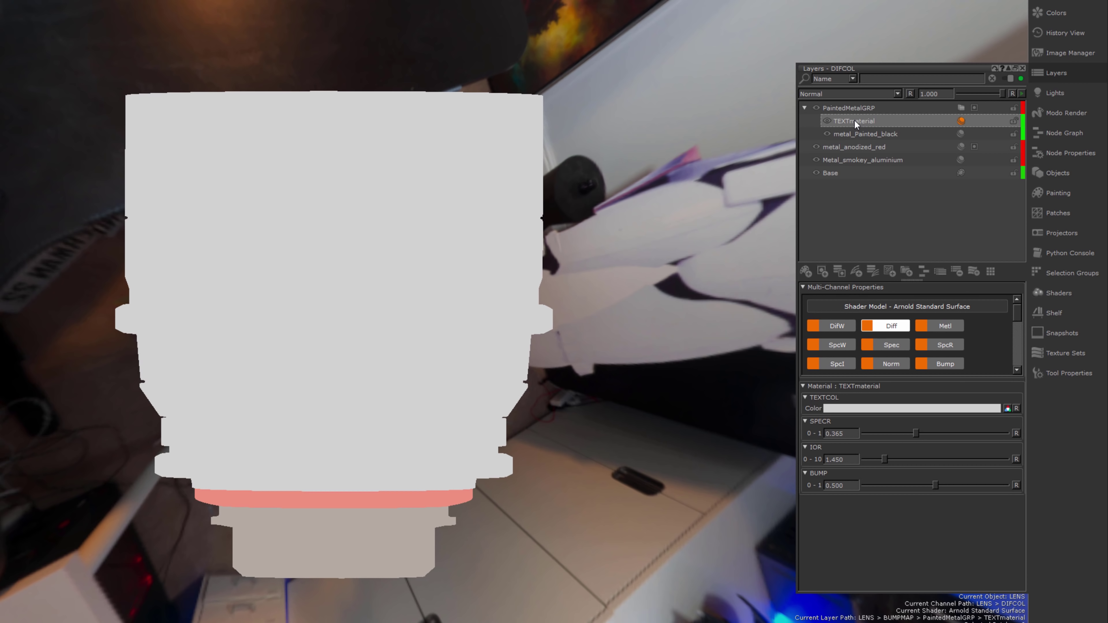
{"action": "left_click", "coordinate": [838, 271]}
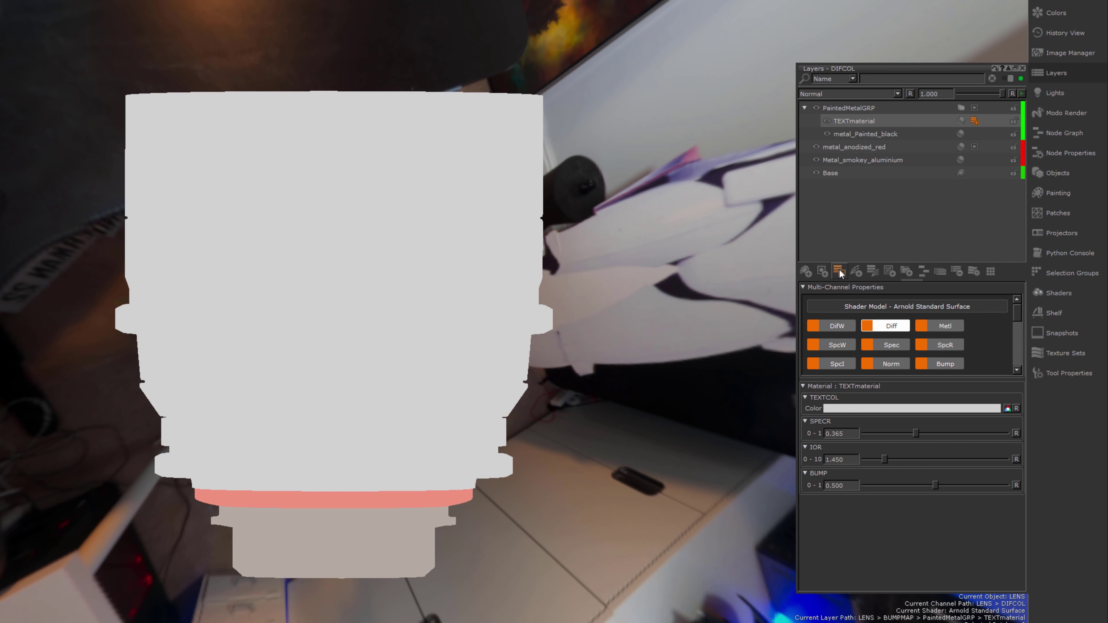
{"action": "left_click", "coordinate": [974, 119]}
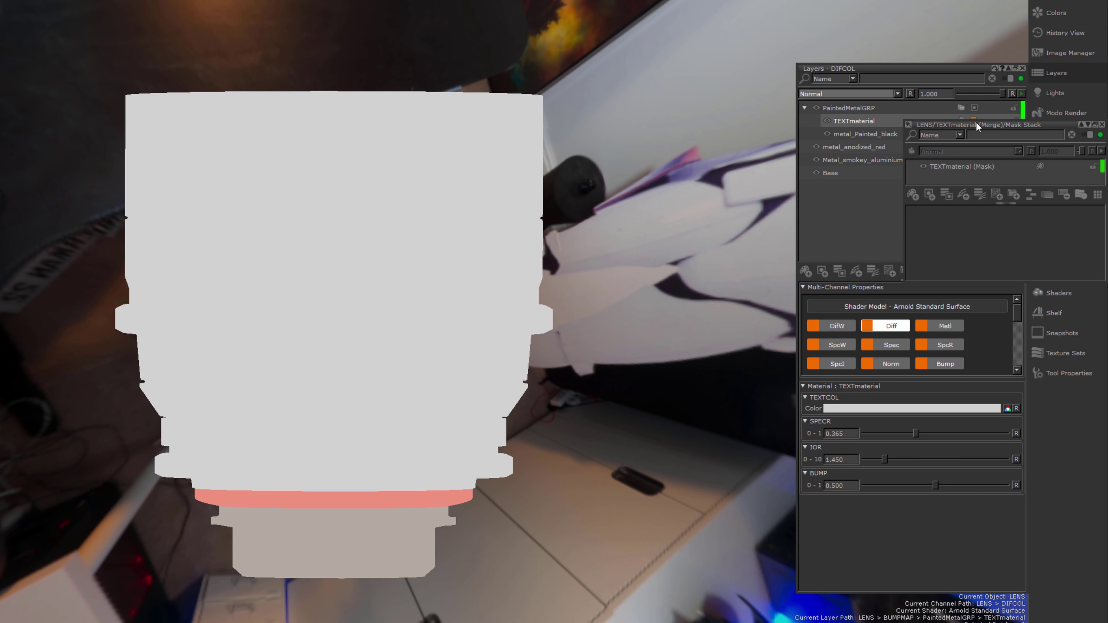
{"action": "left_click_drag", "start_coordinate": [976, 124], "coordinate": [885, 182]}
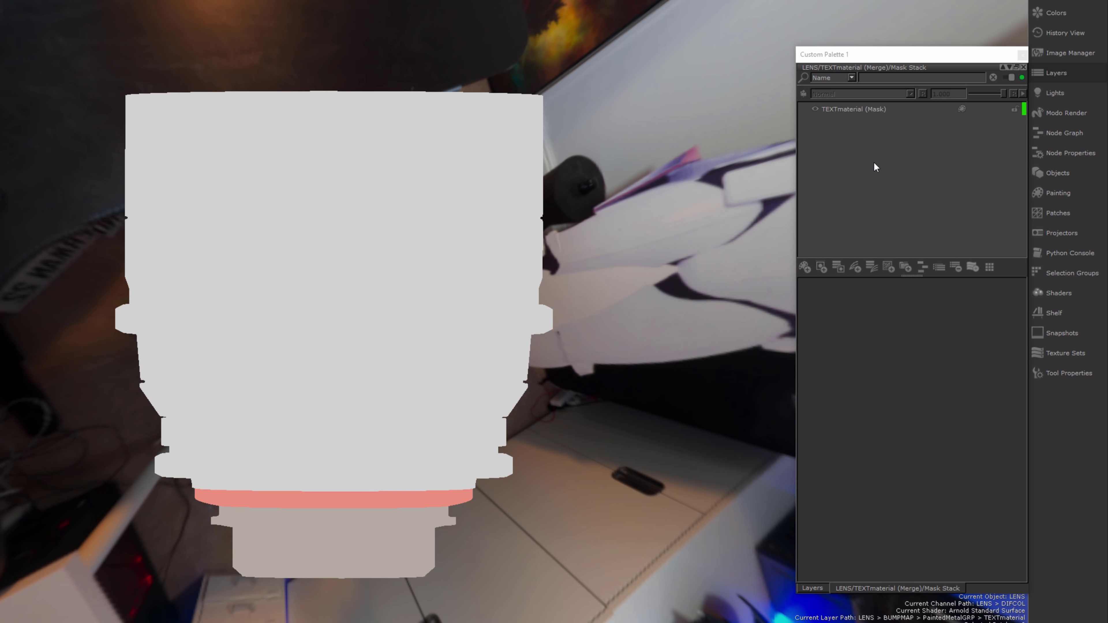
{"action": "left_click", "coordinate": [862, 107]}
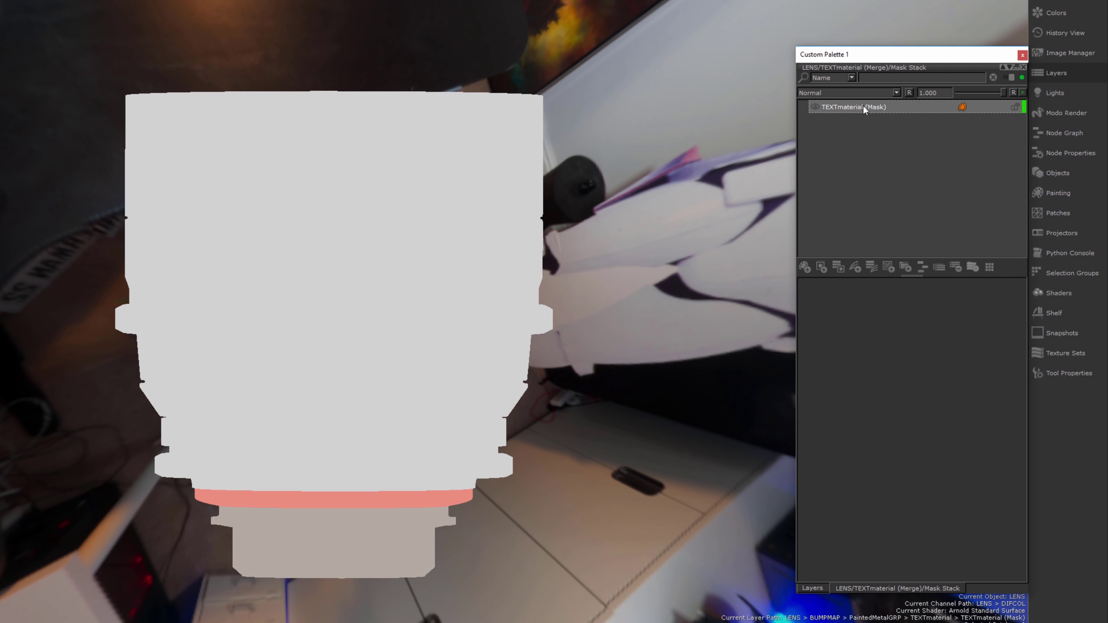
Add the pinned TEXTmask layer to TEXTmaterial's mask stack and close the floating palette
{"action": "right_click", "coordinate": [863, 107]}
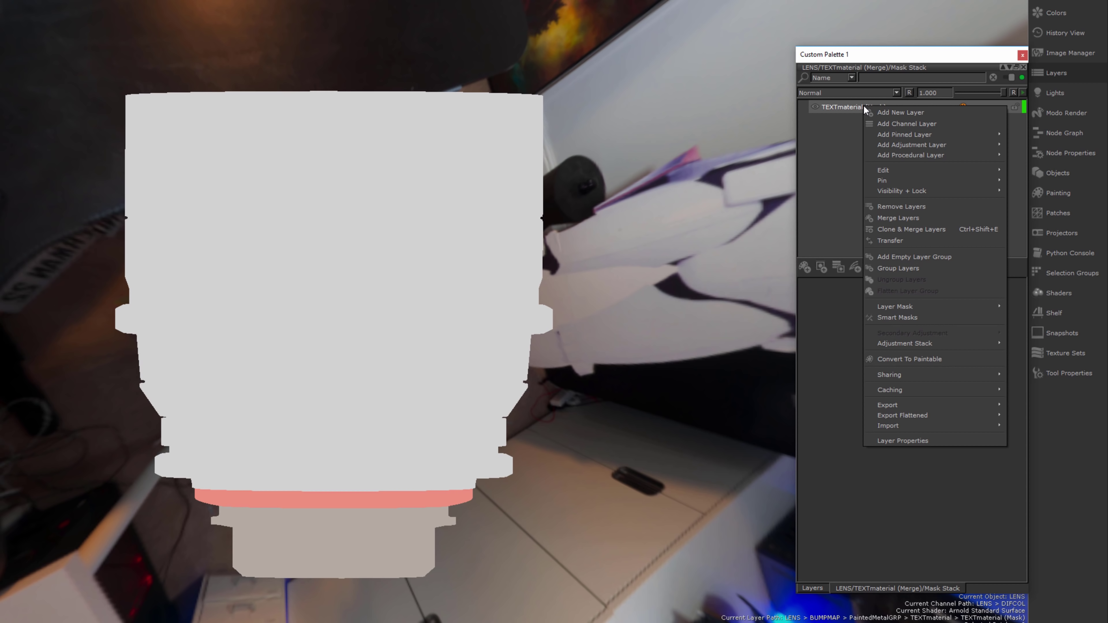
{"action": "mouse_move", "coordinate": [912, 136]}
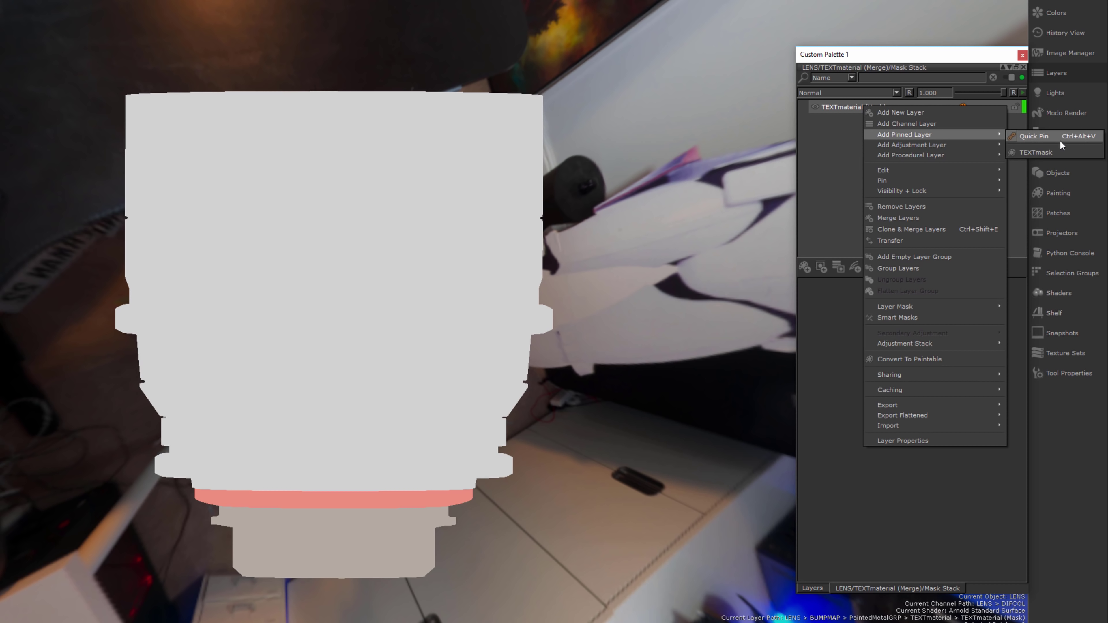
{"action": "left_click", "coordinate": [1034, 151]}
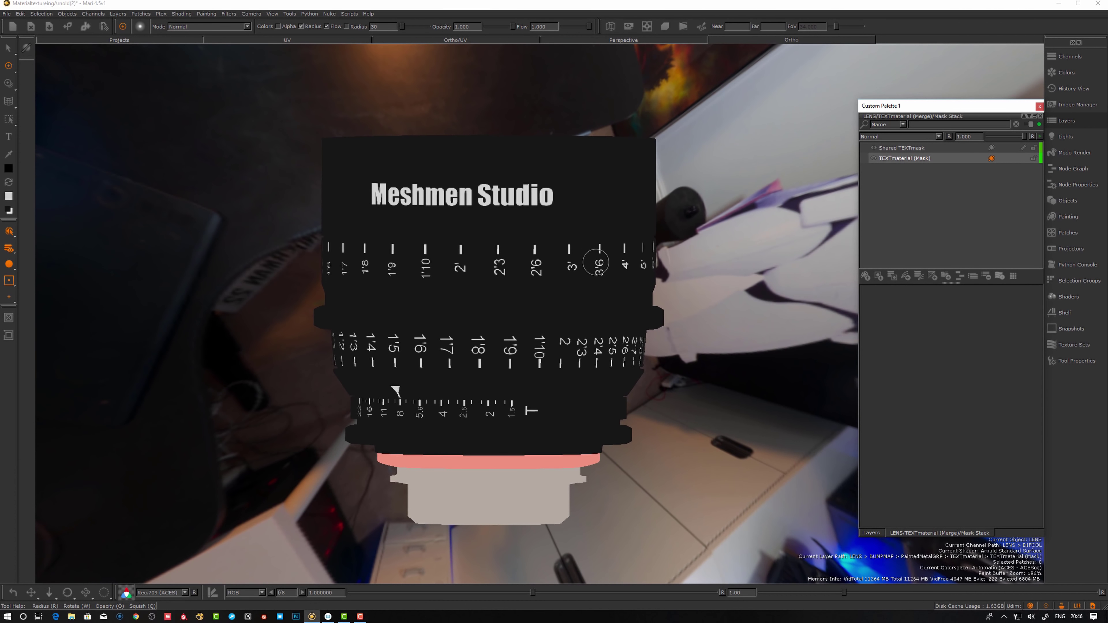
{"action": "mouse_move", "coordinate": [481, 333]}
{"action": "left_mouse_down", "text": "alt"}
{"action": "mouse_move", "coordinate": [472, 341]}
{"action": "mouse_move", "coordinate": [531, 321]}
{"action": "mouse_move", "coordinate": [477, 321]}
{"action": "mouse_move", "coordinate": [474, 299]}
{"action": "left_mouse_up", "text": "alt"}
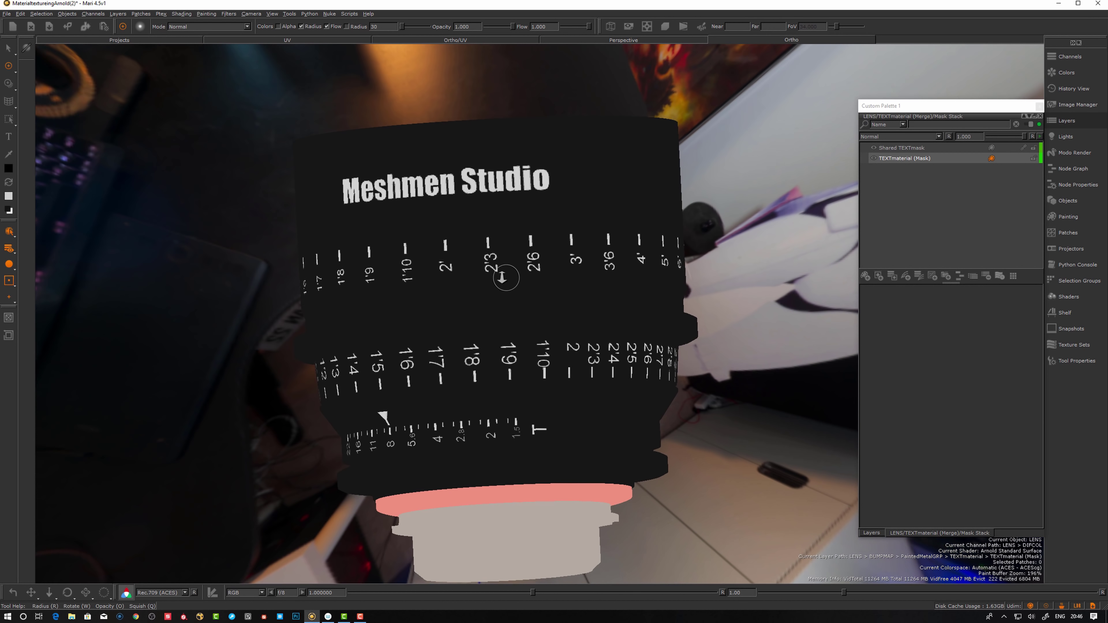
{"action": "right_click_drag", "start_coordinate": [502, 277], "coordinate": [477, 296], "text": "alt"}
{"action": "mouse_move", "coordinate": [476, 296]}
{"action": "left_mouse_down", "text": "alt"}
{"action": "mouse_move", "coordinate": [502, 253]}
{"action": "mouse_move", "coordinate": [530, 272]}
{"action": "left_mouse_up", "text": "alt"}
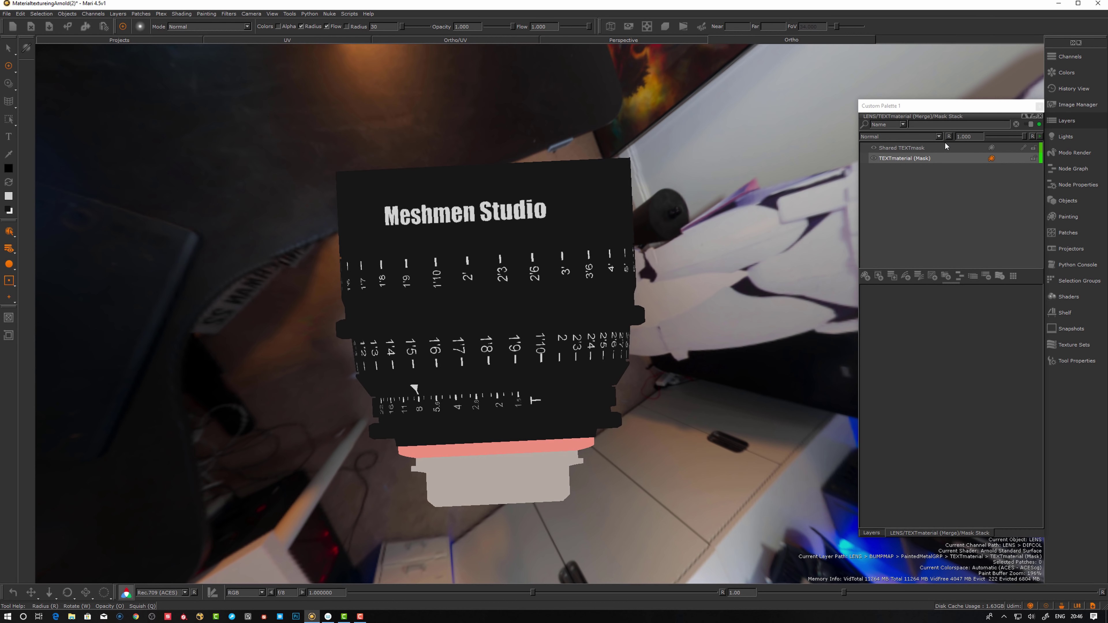
{"action": "key", "text": "l"}
{"action": "left_click", "coordinate": [1038, 107]}
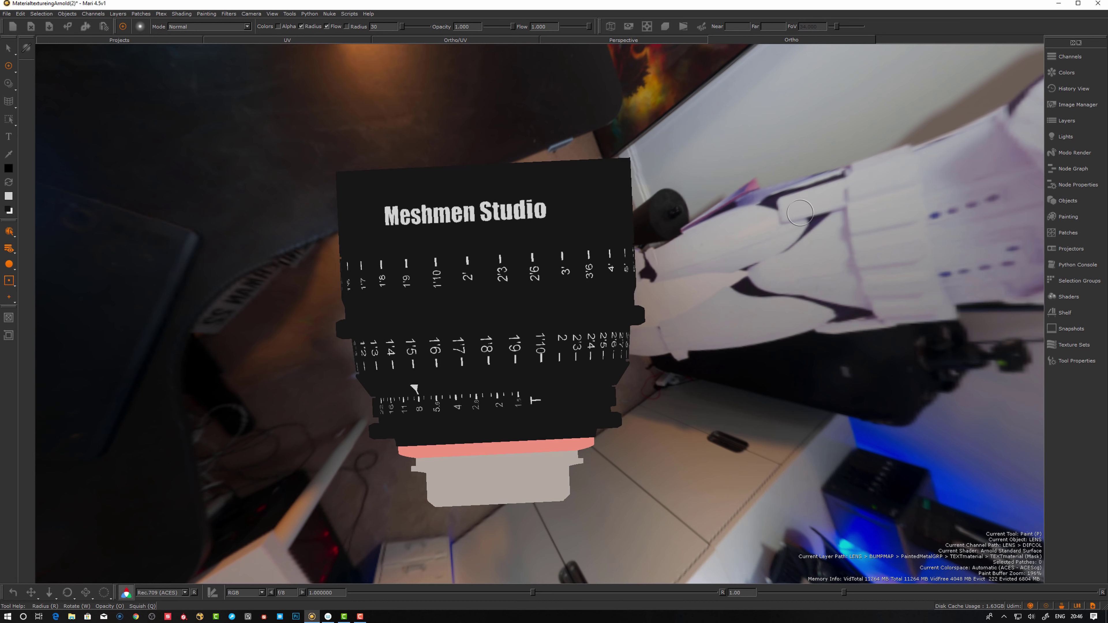
{"action": "key", "text": "i"}
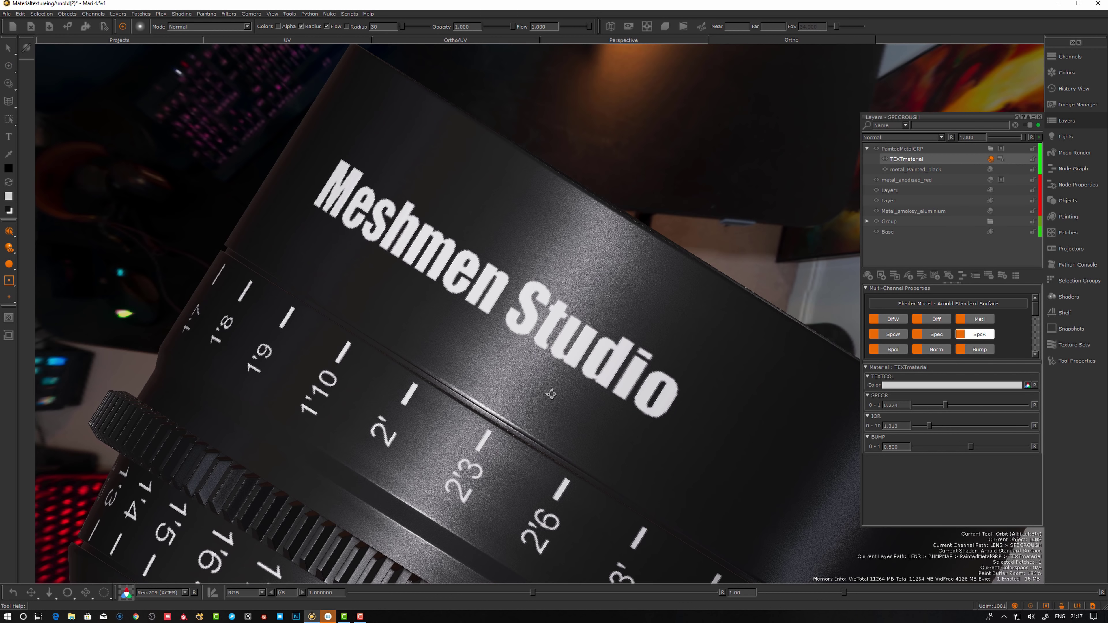
Set TEXTmaterial's specular roughness (SPECR) to 0.324 while checking how the highlight falls across the lettering
{"action": "right_click_drag", "start_coordinate": [536, 382], "coordinate": [536, 390], "text": "alt"}
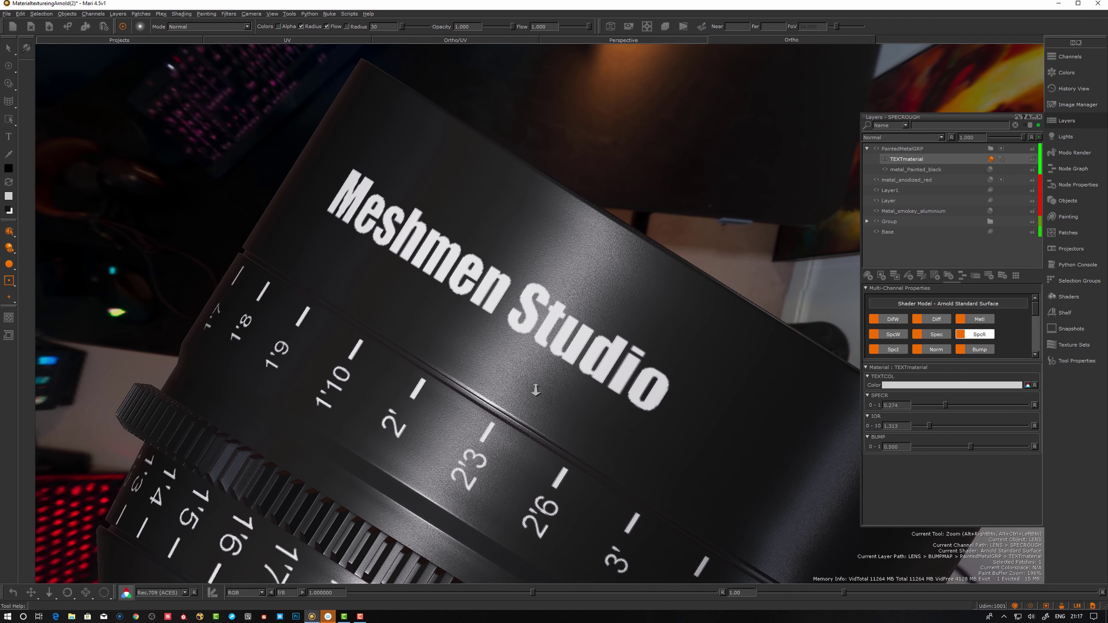
{"action": "left_click_drag", "start_coordinate": [536, 390], "coordinate": [533, 389], "text": "alt"}
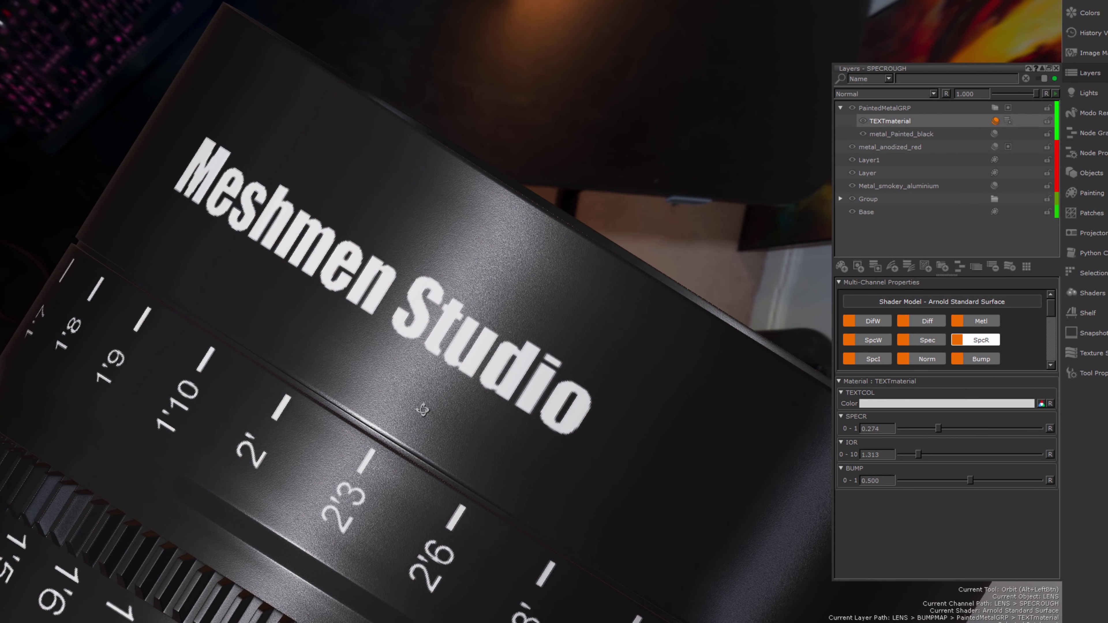
{"action": "left_click_drag", "start_coordinate": [422, 410], "coordinate": [424, 402], "text": "alt"}
{"action": "right_click_drag", "start_coordinate": [426, 414], "coordinate": [429, 405], "text": "alt"}
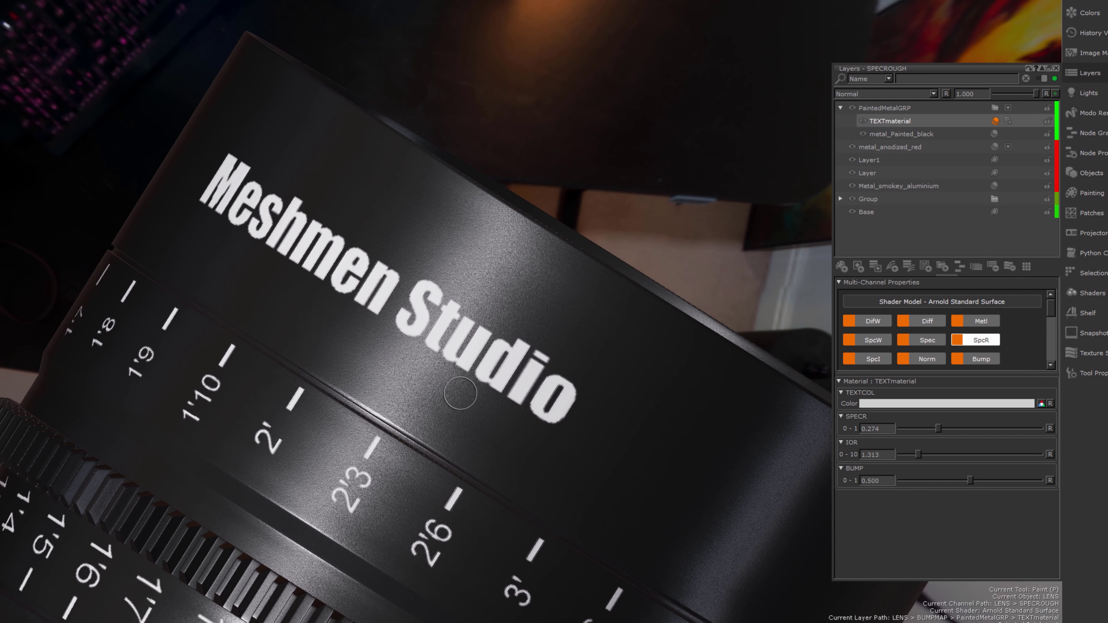
{"action": "left_click_drag", "start_coordinate": [443, 416], "coordinate": [469, 411], "text": "alt"}
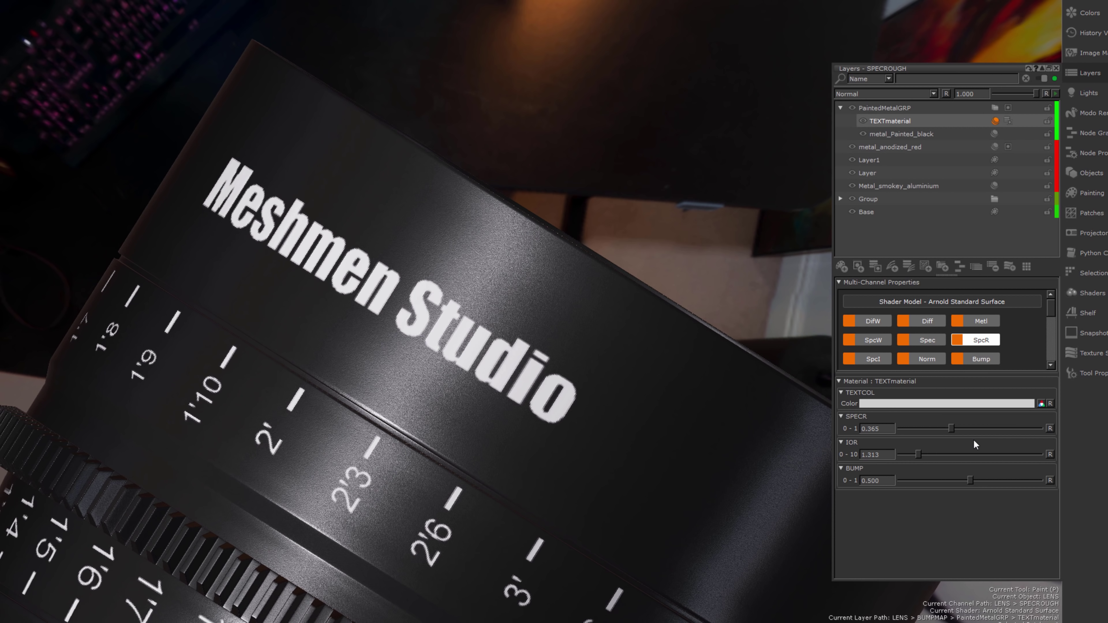
{"action": "mouse_move", "coordinate": [423, 369]}
{"action": "left_mouse_down", "text": "alt"}
{"action": "mouse_move", "coordinate": [411, 354]}
{"action": "mouse_move", "coordinate": [422, 369]}
{"action": "left_mouse_up", "text": "alt"}
{"action": "right_click_drag", "start_coordinate": [422, 370], "coordinate": [410, 384], "text": "alt"}
{"action": "left_click_drag", "start_coordinate": [409, 384], "coordinate": [423, 378], "text": "alt"}
{"action": "right_click_drag", "start_coordinate": [423, 378], "coordinate": [464, 385], "text": "alt"}
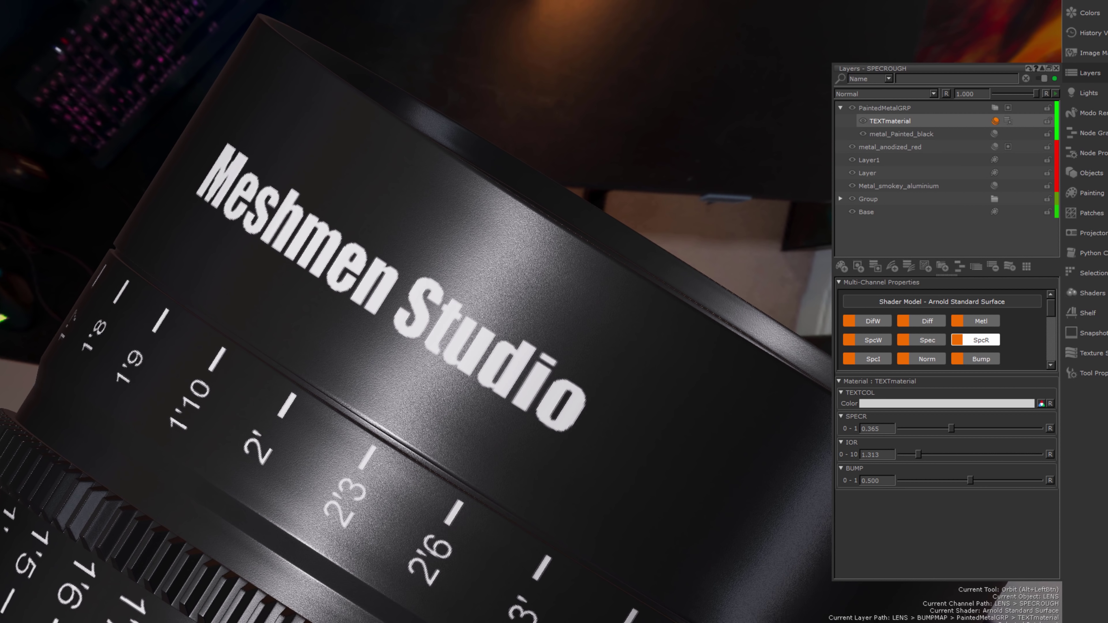
{"action": "left_click_drag", "start_coordinate": [947, 427], "coordinate": [943, 428]}
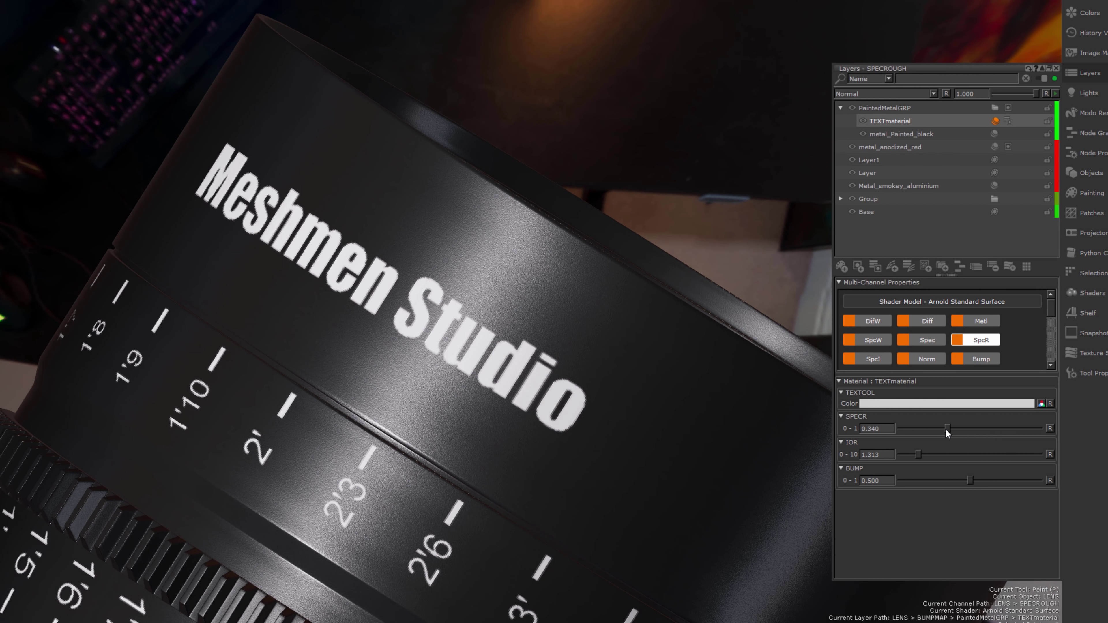
{"action": "left_click_drag", "start_coordinate": [946, 429], "coordinate": [943, 430]}
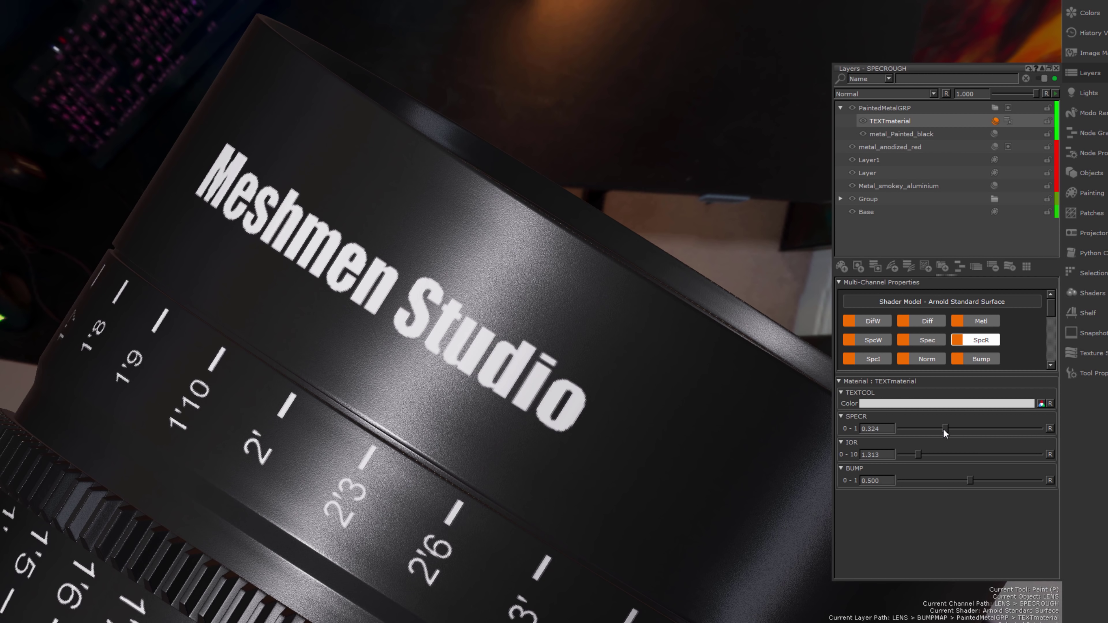
Turn off the Environment light and switch on light Three
{"action": "left_click", "coordinate": [1088, 93]}
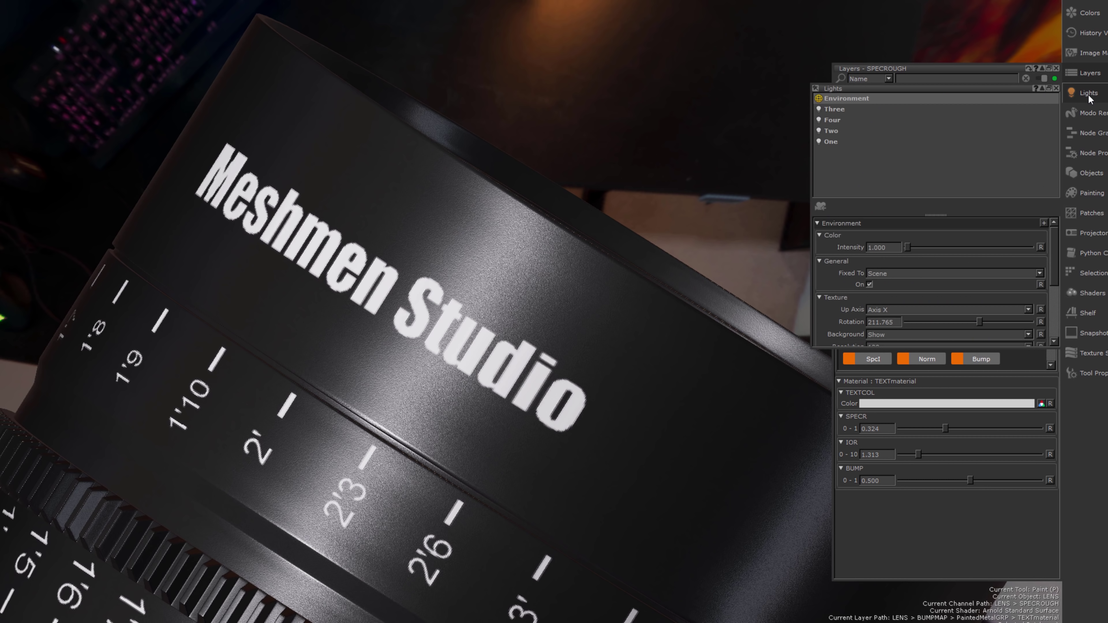
{"action": "left_click", "coordinate": [819, 99]}
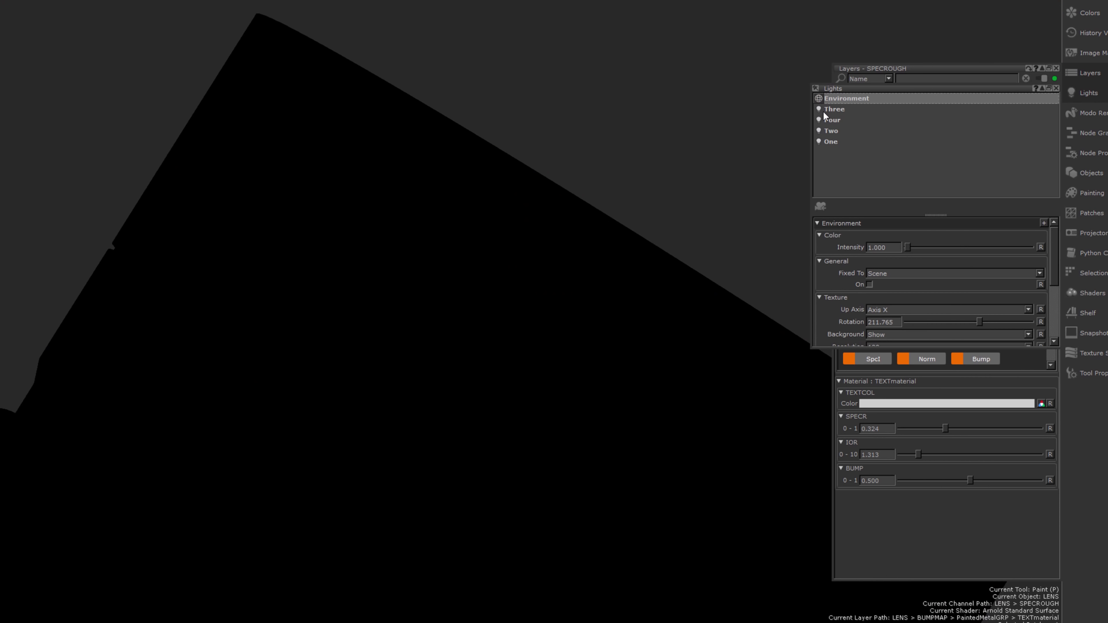
{"action": "left_click", "coordinate": [838, 110]}
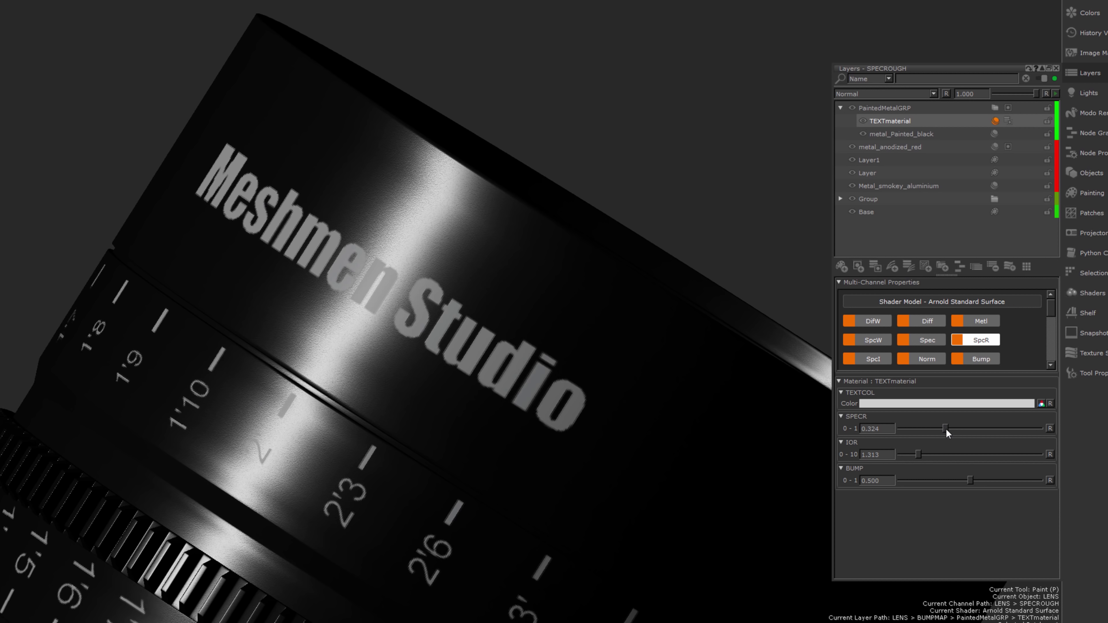
Set TEXTmaterial's SPECR to 0.278 and check the highlight across the lettering from another angle
{"action": "left_click_drag", "start_coordinate": [939, 428], "coordinate": [930, 427]}
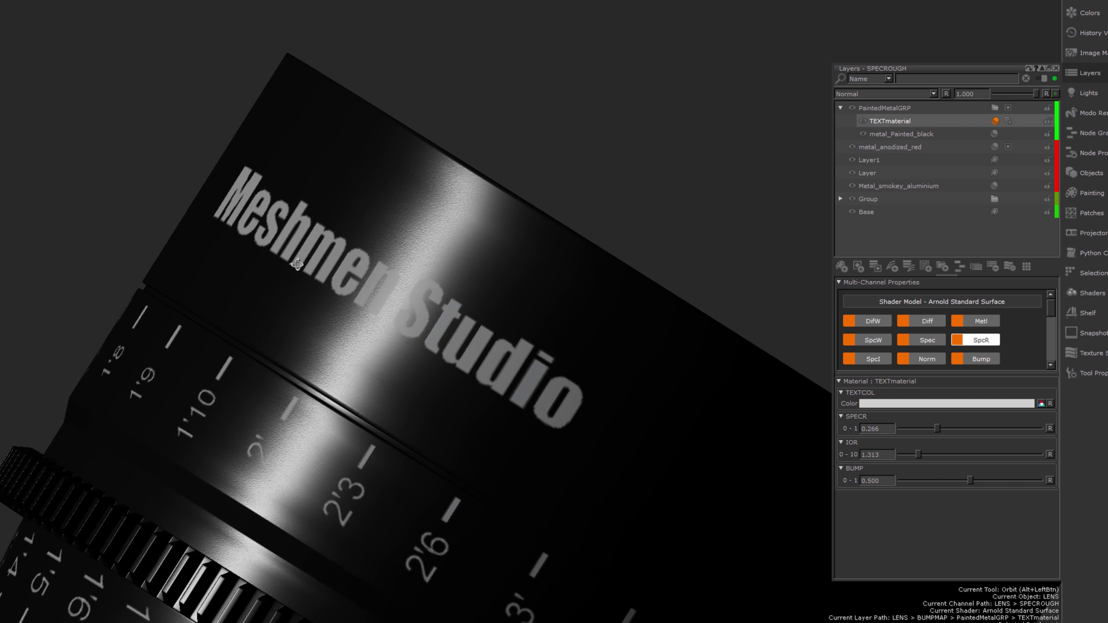
{"action": "left_click_drag", "start_coordinate": [318, 282], "coordinate": [323, 304], "text": "alt"}
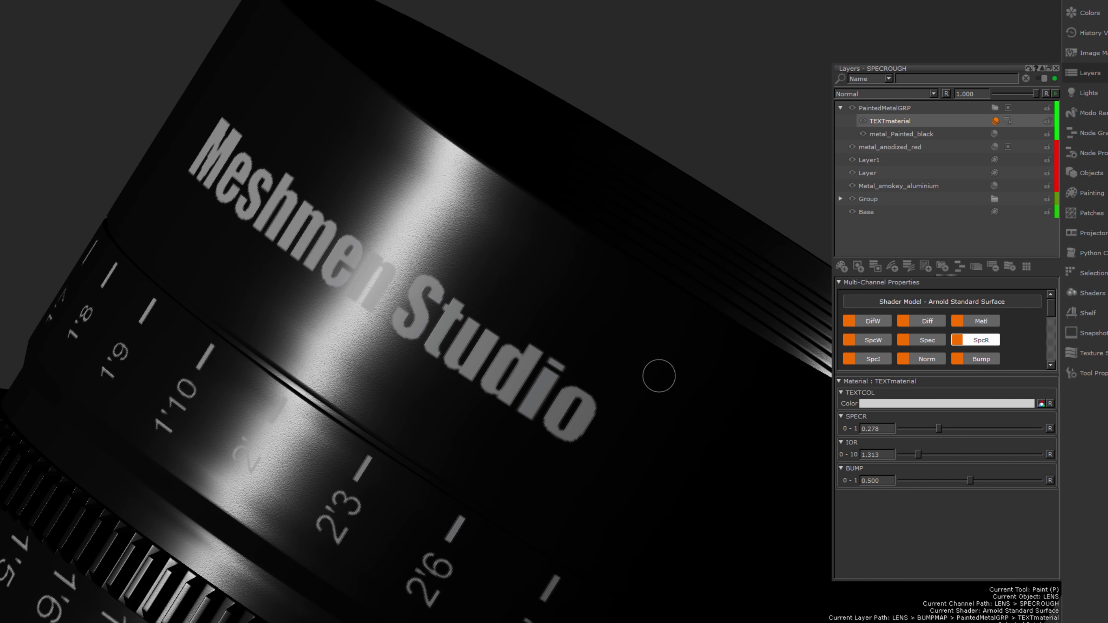
{"action": "left_click_drag", "start_coordinate": [515, 348], "coordinate": [533, 365], "text": "alt"}
Display only the SPECROUGH channel on the lens with the Current Channel shader
{"action": "key", "text": "u"}
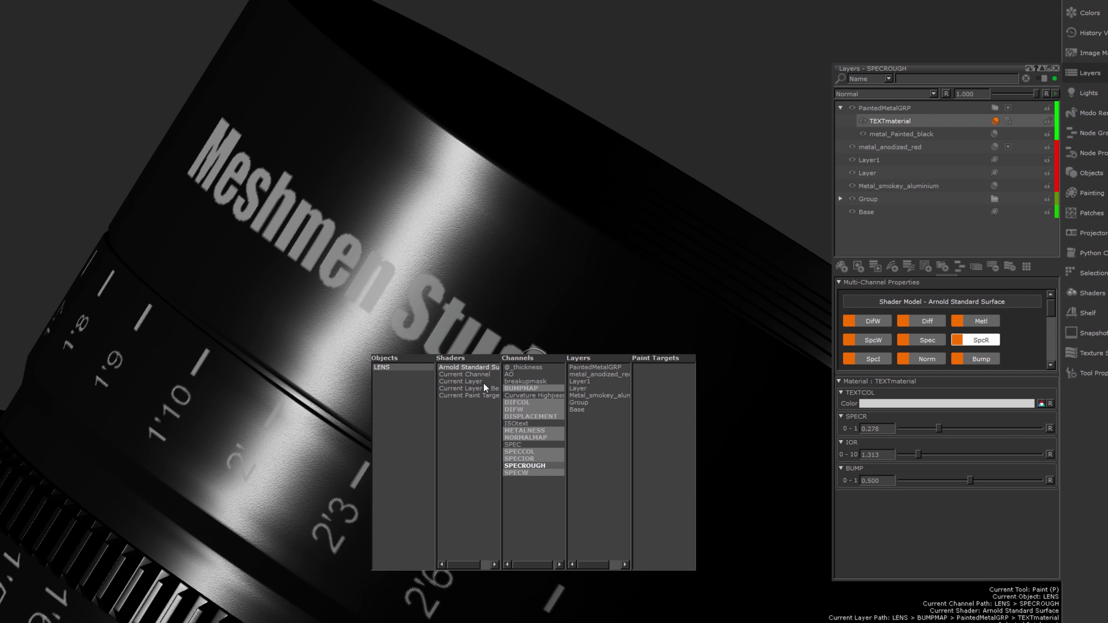
{"action": "left_click", "coordinate": [475, 377]}
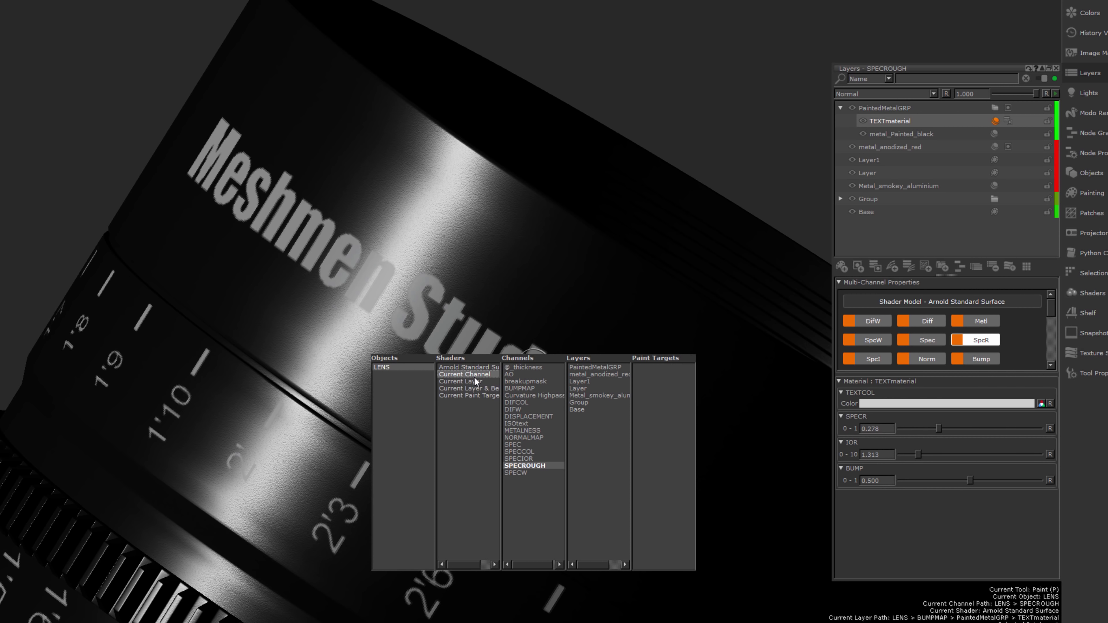
{"action": "left_click", "coordinate": [526, 466]}
{"action": "mouse_move", "coordinate": [445, 392]}
{"action": "left_mouse_down", "text": "alt"}
{"action": "mouse_move", "coordinate": [521, 412]}
{"action": "mouse_move", "coordinate": [468, 394]}
{"action": "mouse_move", "coordinate": [464, 402]}
{"action": "left_mouse_up", "text": "alt"}
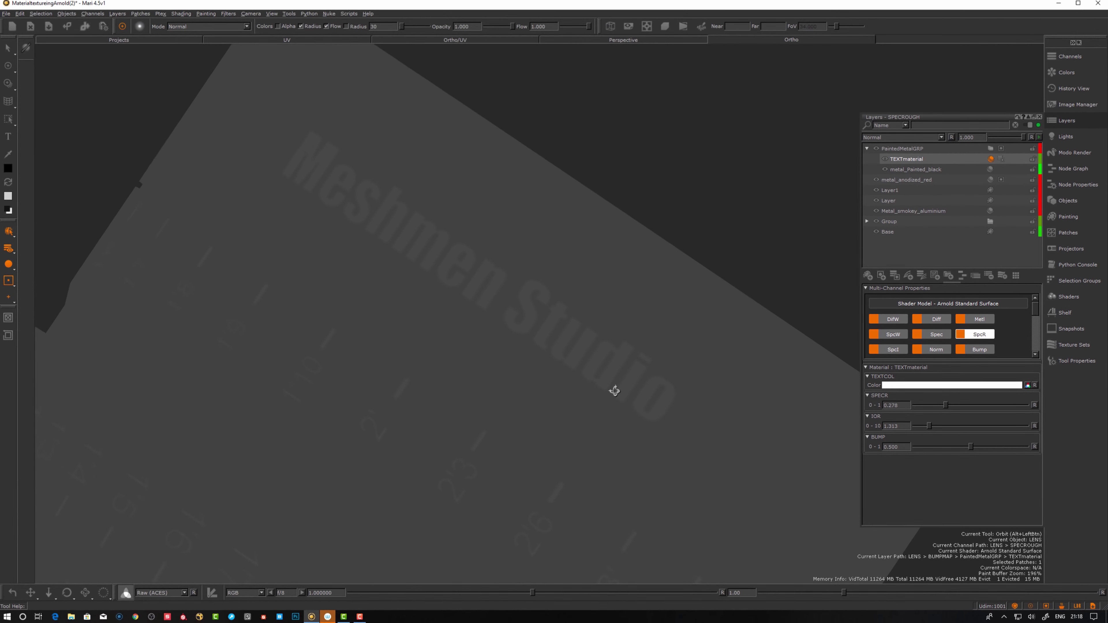
{"action": "mouse_move", "coordinate": [568, 384]}
{"action": "left_mouse_down", "text": "alt"}
{"action": "mouse_move", "coordinate": [507, 359]}
{"action": "mouse_move", "coordinate": [633, 366]}
{"action": "left_mouse_up", "text": "alt"}
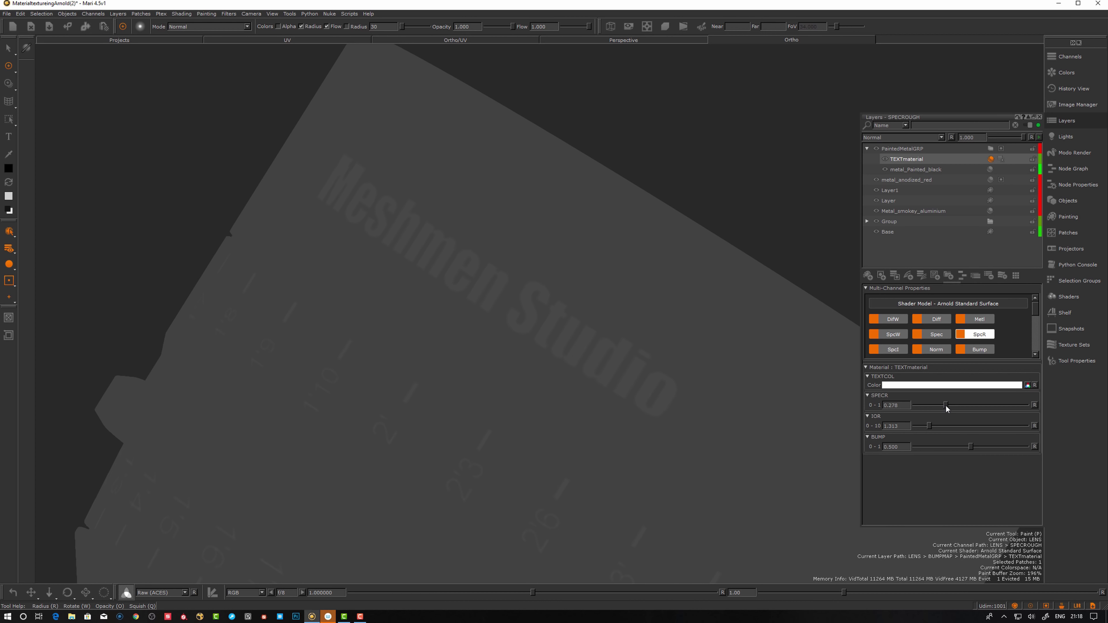
Fine-tune TEXTmaterial's SPECR to about 0.29, comparing the lettering's roughness with the surrounding metal
{"action": "left_click_drag", "start_coordinate": [946, 406], "coordinate": [944, 405]}
{"action": "left_click_drag", "start_coordinate": [942, 405], "coordinate": [947, 409]}
{"action": "left_click_drag", "start_coordinate": [667, 384], "coordinate": [640, 368], "text": "alt"}
{"action": "left_click_drag", "start_coordinate": [515, 358], "coordinate": [566, 368], "text": "alt"}
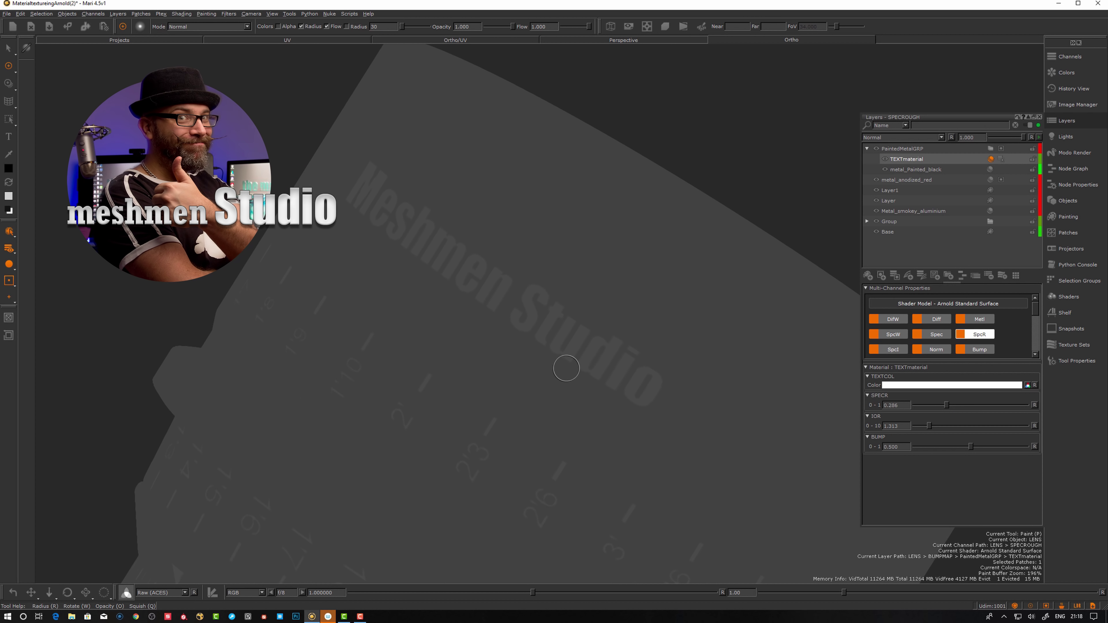
{"action": "middle_click_drag", "start_coordinate": [566, 368], "coordinate": [565, 368]}
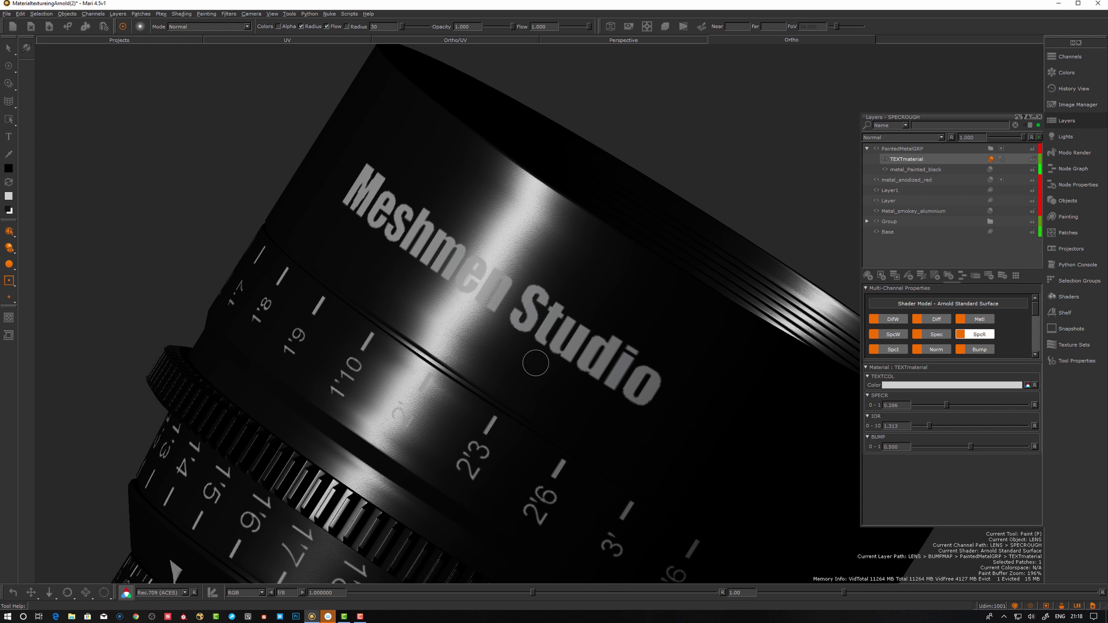
Switch the Environment light back on and inspect the lettering's reflections around the lens
{"action": "left_click", "coordinate": [1064, 139]}
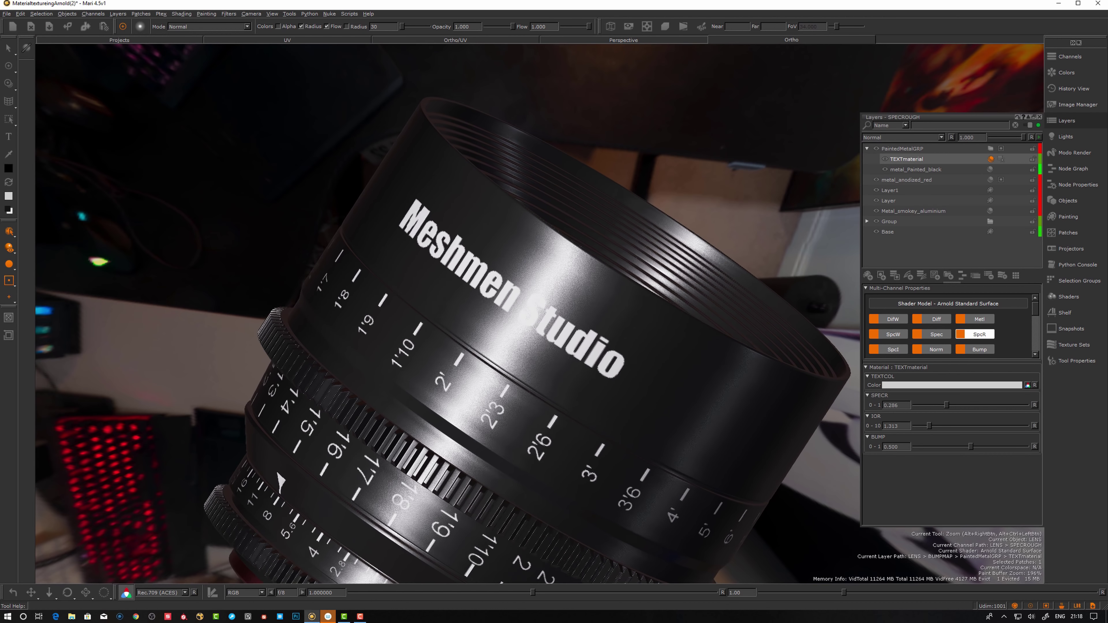
{"action": "mouse_move", "coordinate": [546, 262]}
{"action": "left_mouse_down", "text": "alt"}
{"action": "mouse_move", "coordinate": [569, 245]}
{"action": "mouse_move", "coordinate": [551, 261]}
{"action": "left_mouse_up", "text": "alt"}
{"action": "right_click_drag", "start_coordinate": [550, 261], "coordinate": [563, 257], "text": "alt"}
{"action": "left_click_drag", "start_coordinate": [548, 267], "coordinate": [554, 292], "text": "alt"}
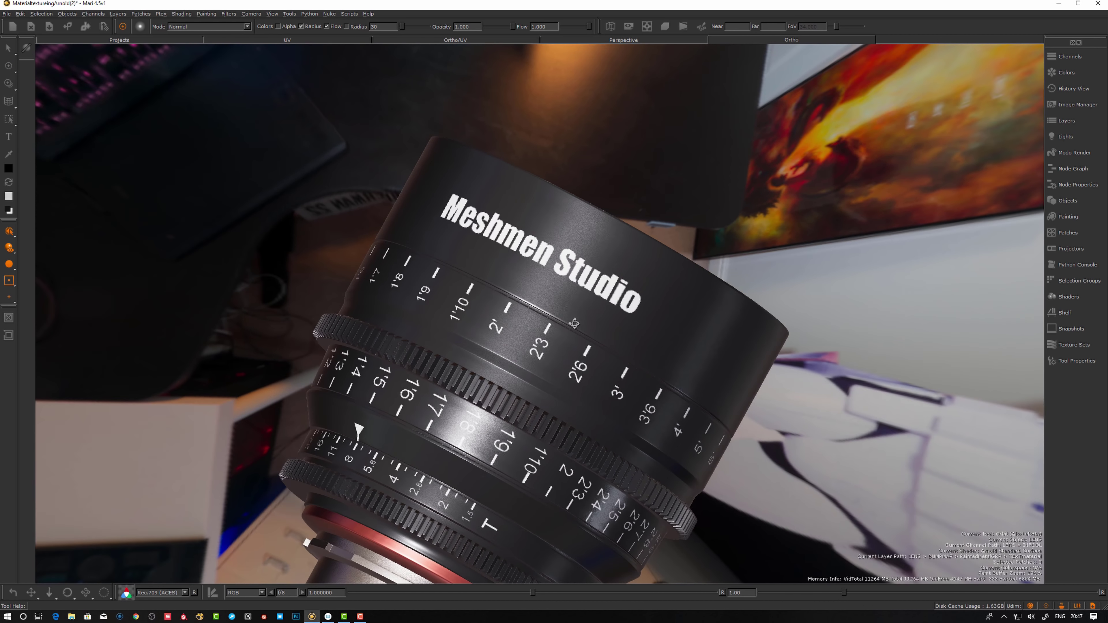
{"action": "mouse_move", "coordinate": [537, 354]}
{"action": "left_mouse_down", "text": "alt"}
{"action": "mouse_move", "coordinate": [522, 359]}
{"action": "mouse_move", "coordinate": [543, 338]}
{"action": "mouse_move", "coordinate": [483, 311]}
{"action": "left_mouse_up", "text": "alt"}
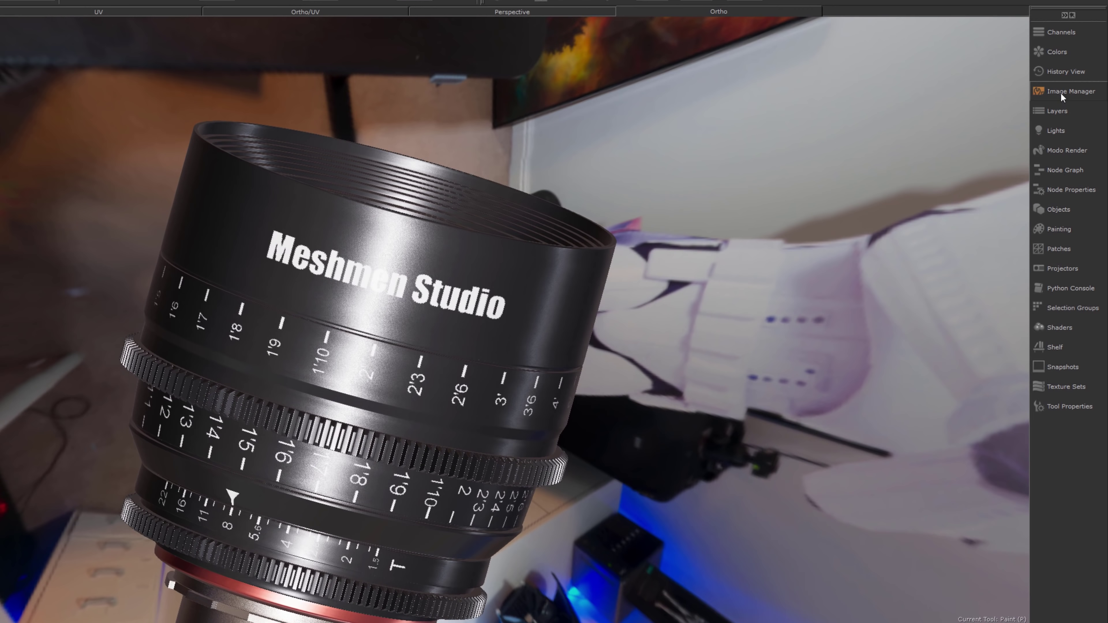
Open the kitchenFloor_baseColor image from the project images and examine its surface detail up close
{"action": "left_click", "coordinate": [1078, 104]}
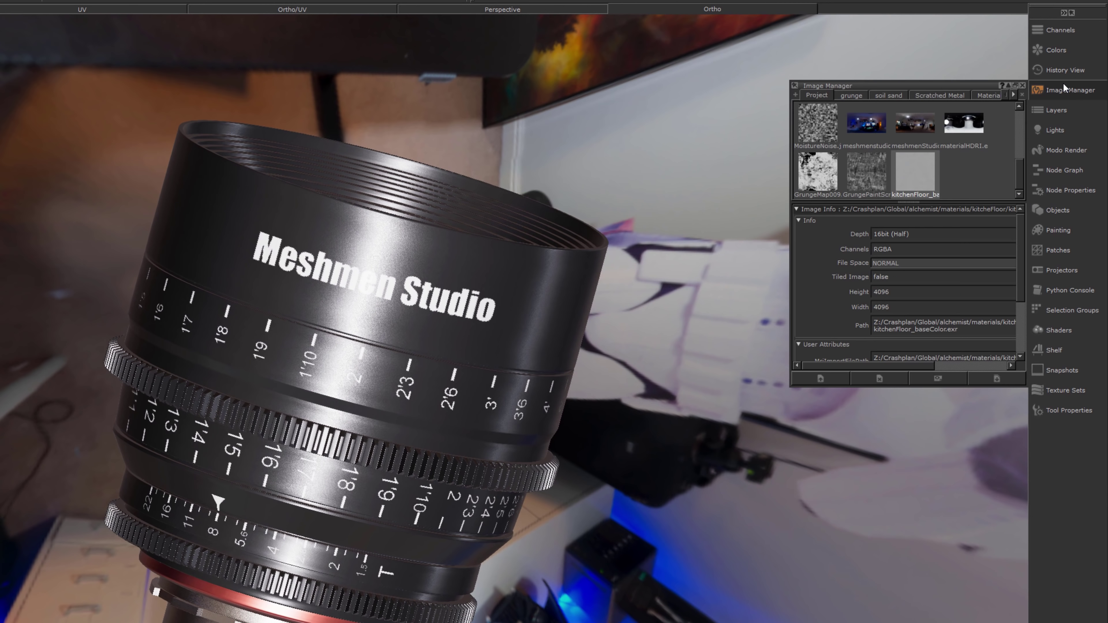
{"action": "double_click", "coordinate": [912, 172]}
{"action": "left_click_drag", "start_coordinate": [880, 66], "coordinate": [376, 138]}
{"action": "mouse_move", "coordinate": [431, 332]}
{"action": "middle_mouse_down", "text": "alt"}
{"action": "mouse_move", "coordinate": [428, 347]}
{"action": "mouse_move", "coordinate": [440, 351]}
{"action": "middle_mouse_up", "text": "alt"}
{"action": "right_click_drag", "start_coordinate": [317, 304], "coordinate": [203, 301], "text": "alt"}
{"action": "middle_click_drag", "start_coordinate": [374, 340], "coordinate": [371, 287], "text": "alt"}
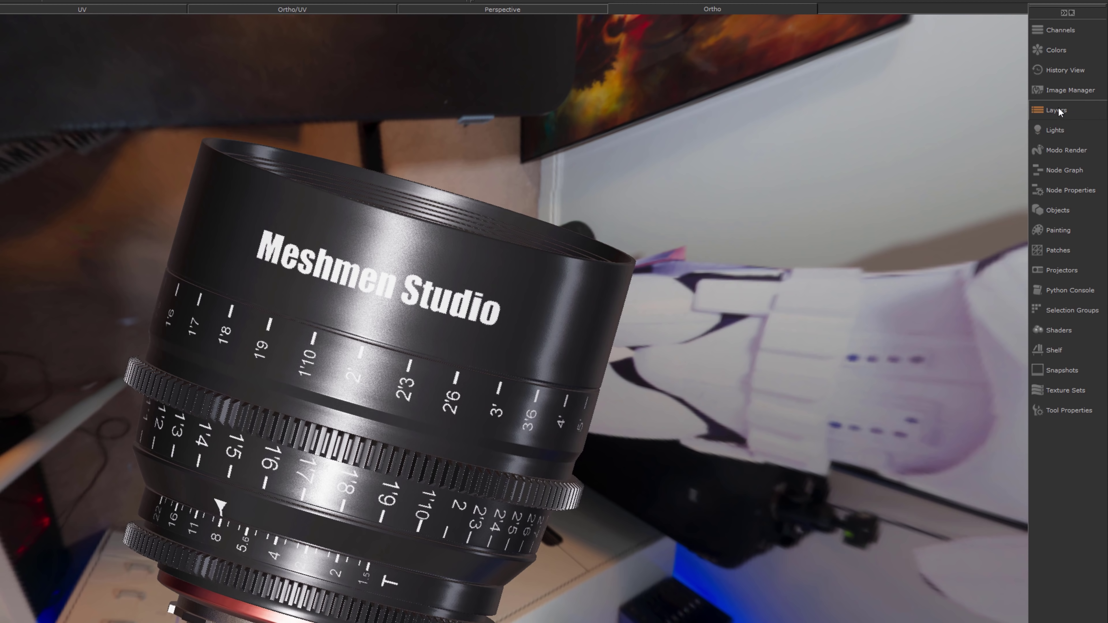
Make TEXTmaterial's specular roughness channel current and bring the lower rings and lens mount into view
{"action": "left_click", "coordinate": [1057, 110]}
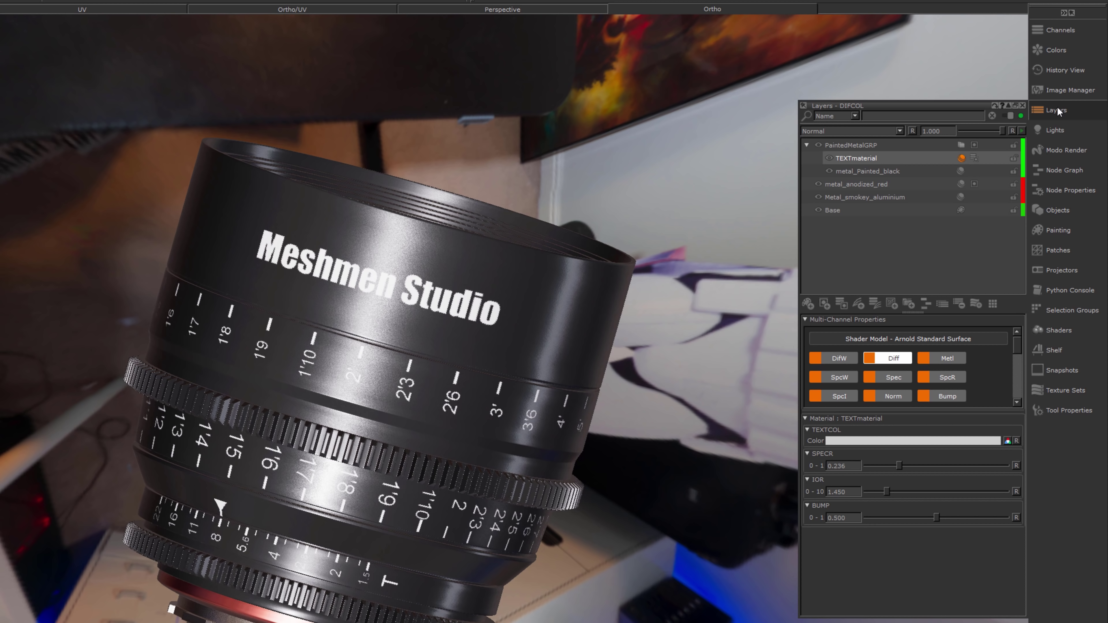
{"action": "left_click", "coordinate": [958, 375]}
{"action": "left_click_drag", "start_coordinate": [567, 340], "coordinate": [550, 349], "text": "alt"}
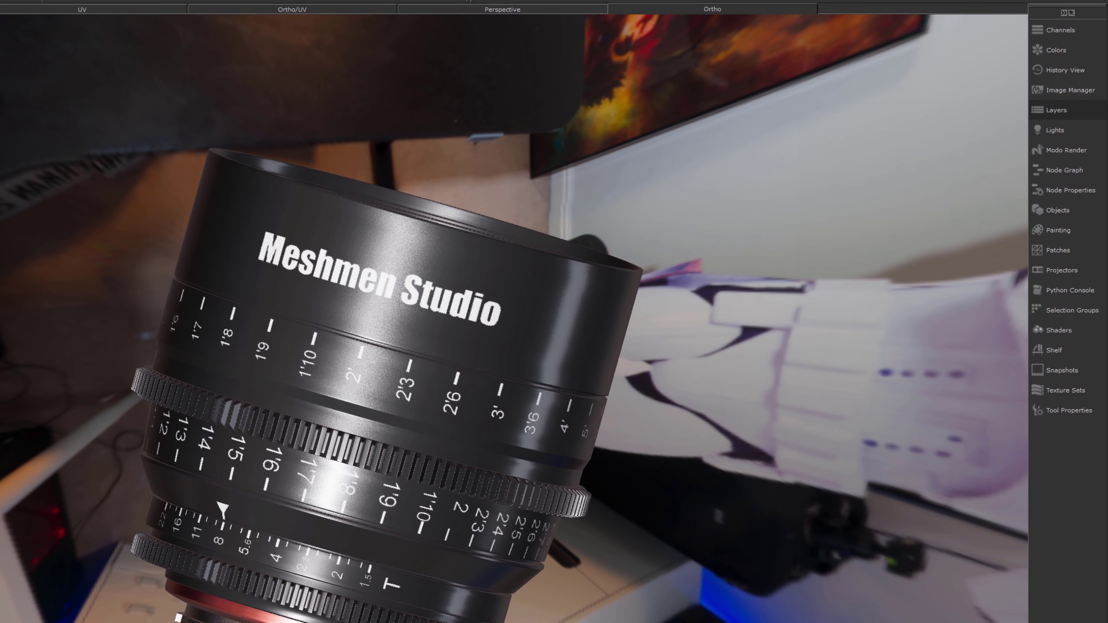
{"action": "middle_click_drag", "start_coordinate": [480, 437], "coordinate": [524, 296], "text": "alt"}
{"action": "right_click_drag", "start_coordinate": [382, 379], "coordinate": [539, 346], "text": "alt"}
{"action": "left_click_drag", "start_coordinate": [540, 347], "coordinate": [523, 344], "text": "alt"}
{"action": "scroll", "coordinate": [521, 345], "scroll_direction": "down", "scroll_amount": 4}
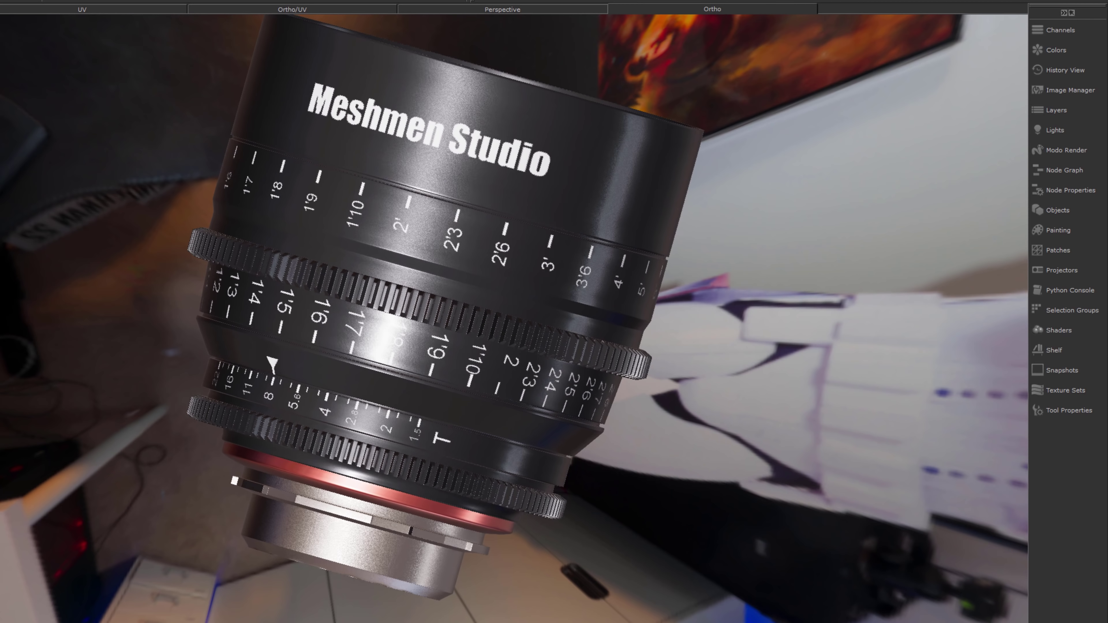
Add a Tiled procedural layer above TEXTmaterial in the SPECROUGH layer stack and place it in its own group
{"action": "left_click", "coordinate": [1062, 110]}
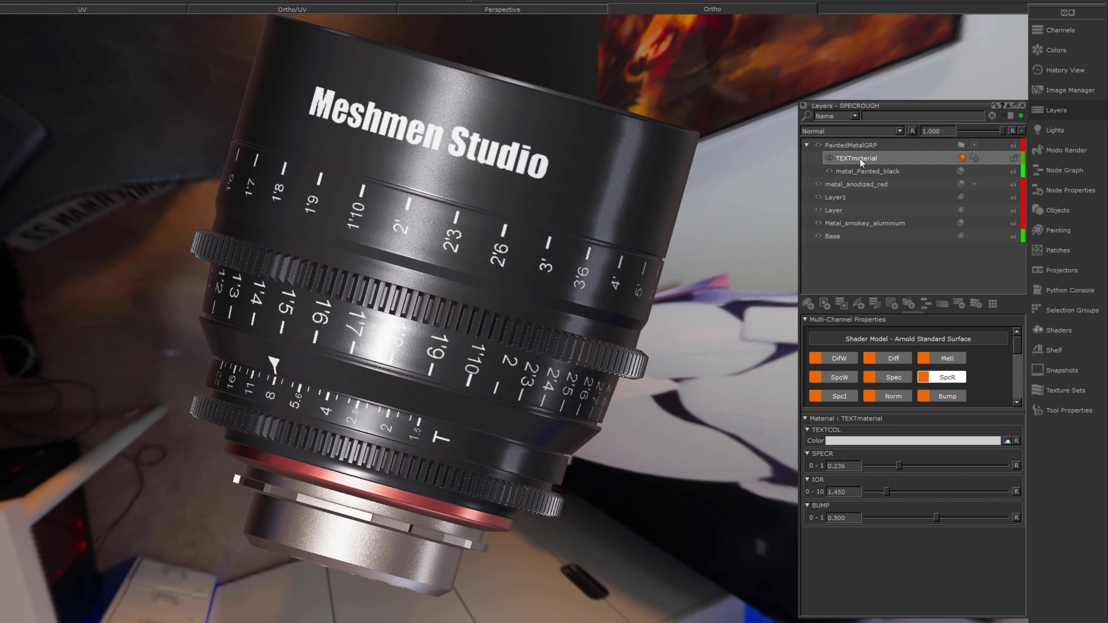
{"action": "key", "text": "Tab"}
{"action": "type", "text": "t"}
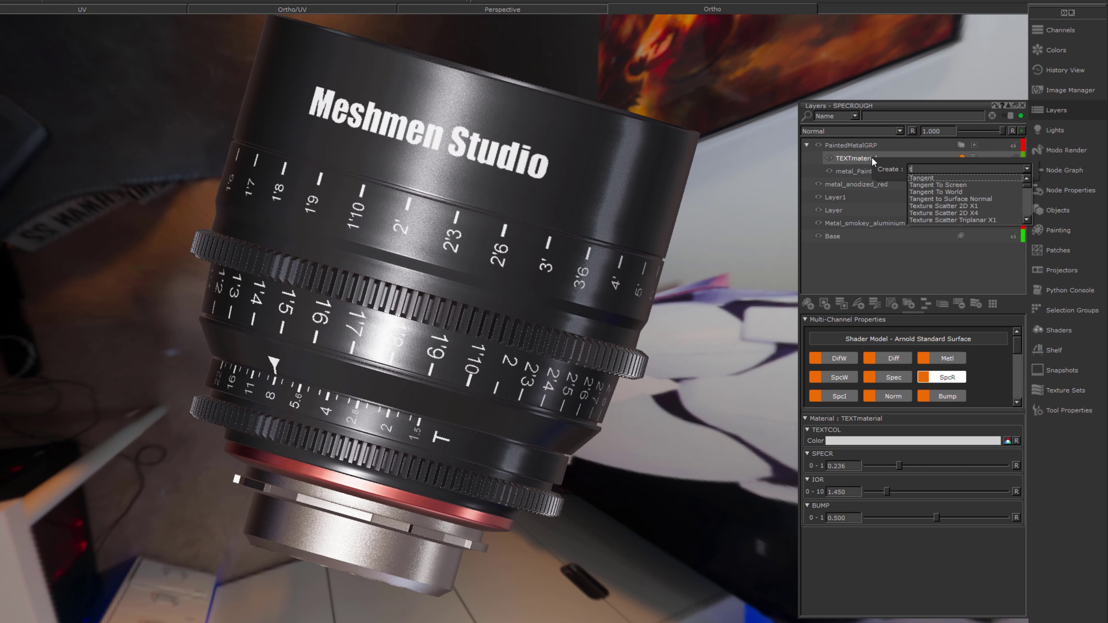
{"action": "type", "text": "iled"}
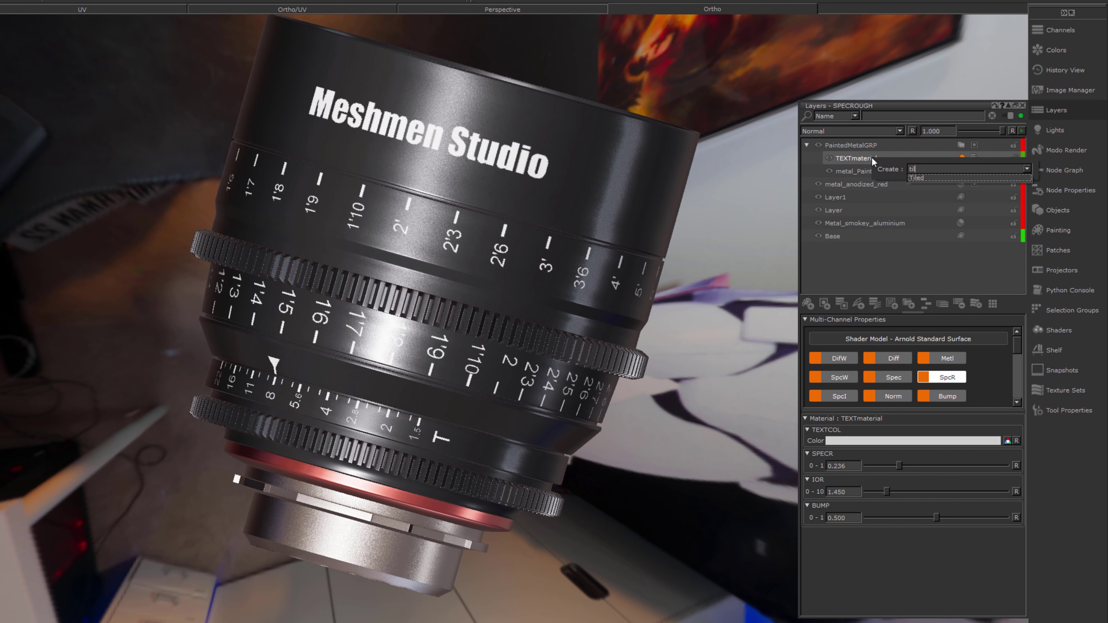
{"action": "key", "text": "Down"}
{"action": "key", "text": "Return"}
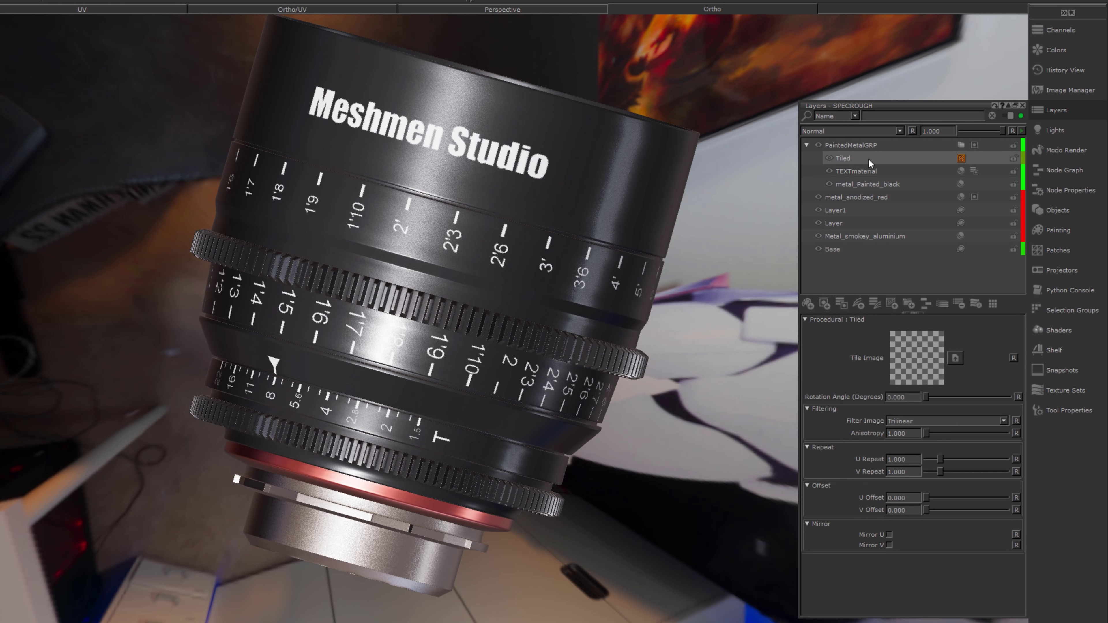
{"action": "right_click", "coordinate": [845, 158]}
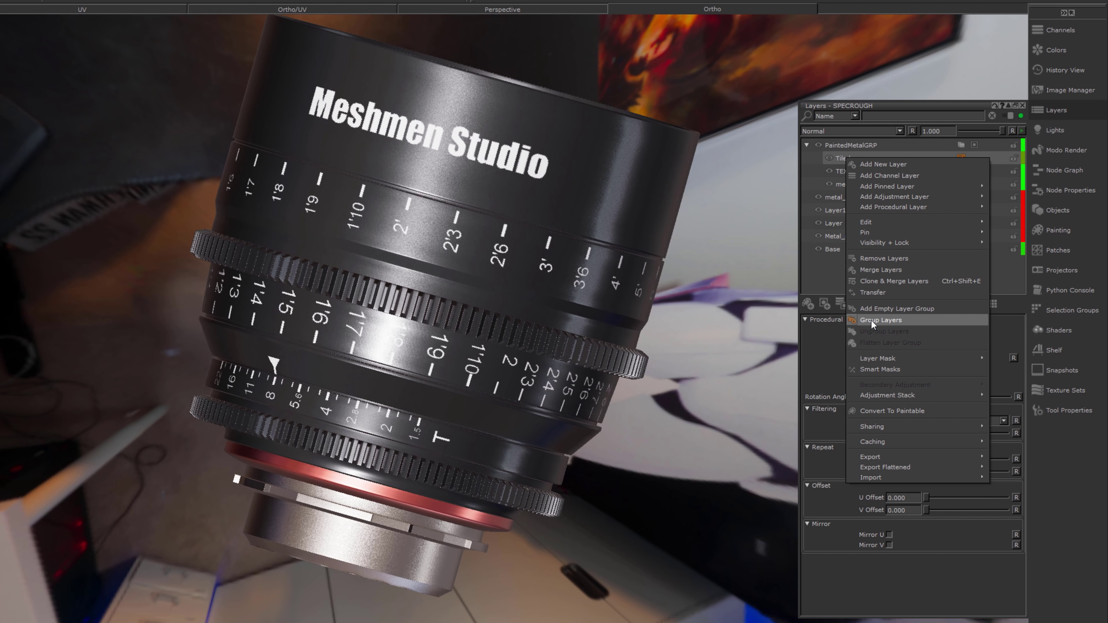
{"action": "left_click", "coordinate": [871, 321]}
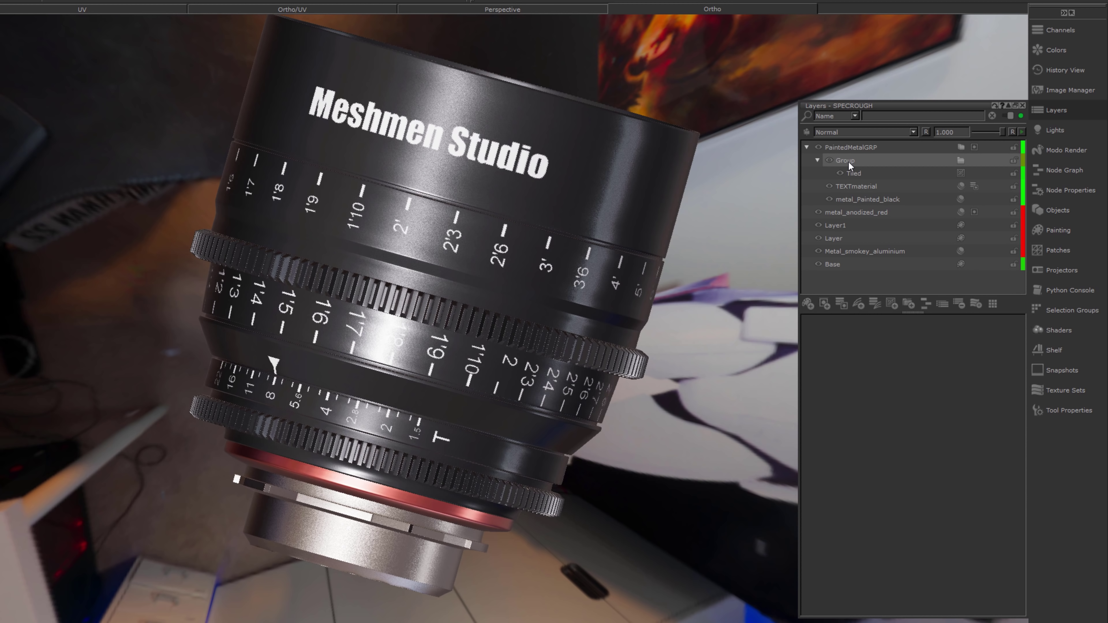
Assign the kitchenFloor_baseColor project image as the Tiled layer's tile image
{"action": "left_click", "coordinate": [854, 172]}
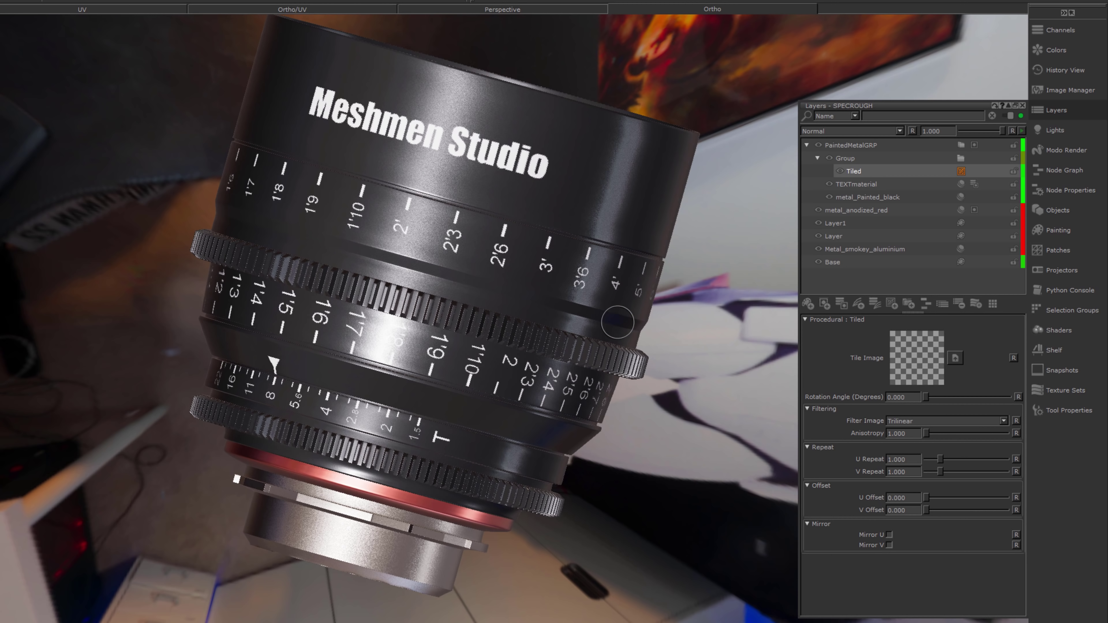
{"action": "key", "text": "j"}
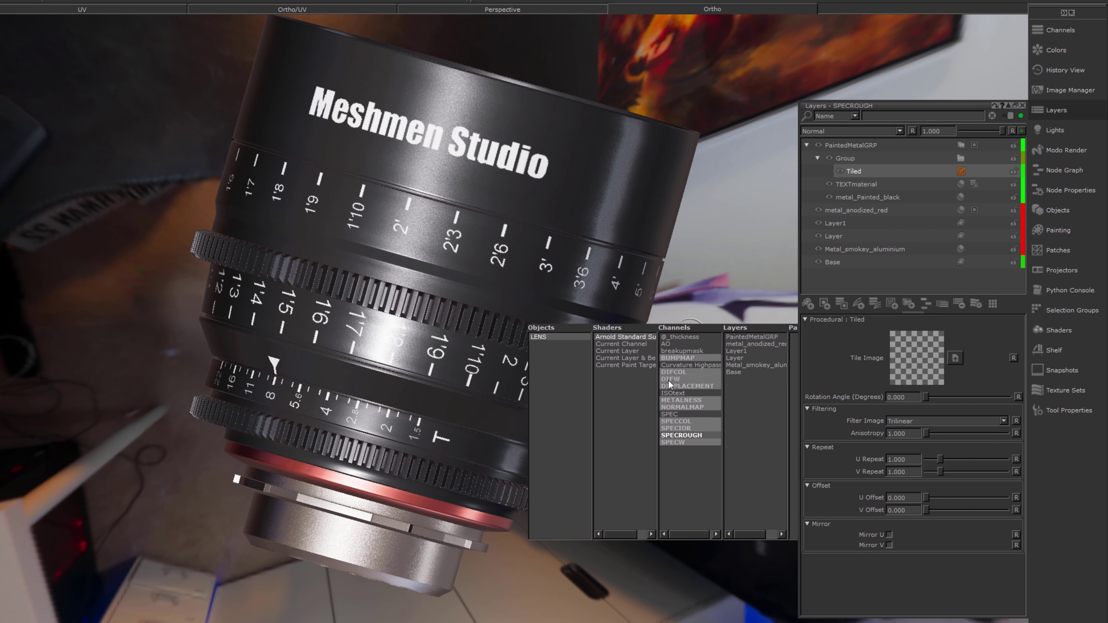
{"action": "key", "text": "k"}
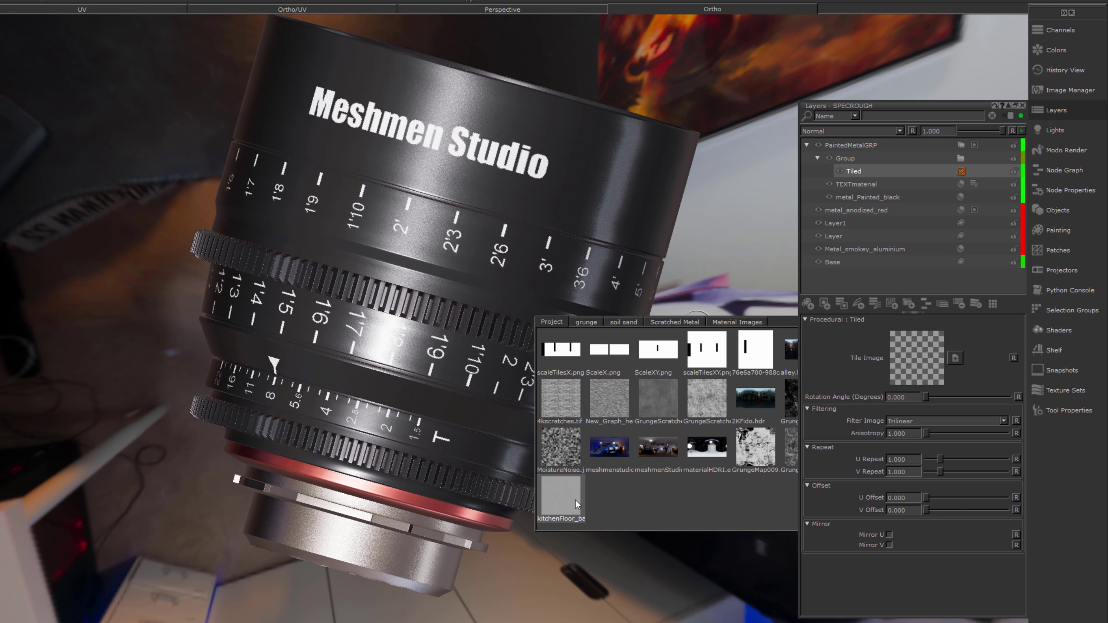
{"action": "left_click_drag", "start_coordinate": [577, 504], "coordinate": [910, 362]}
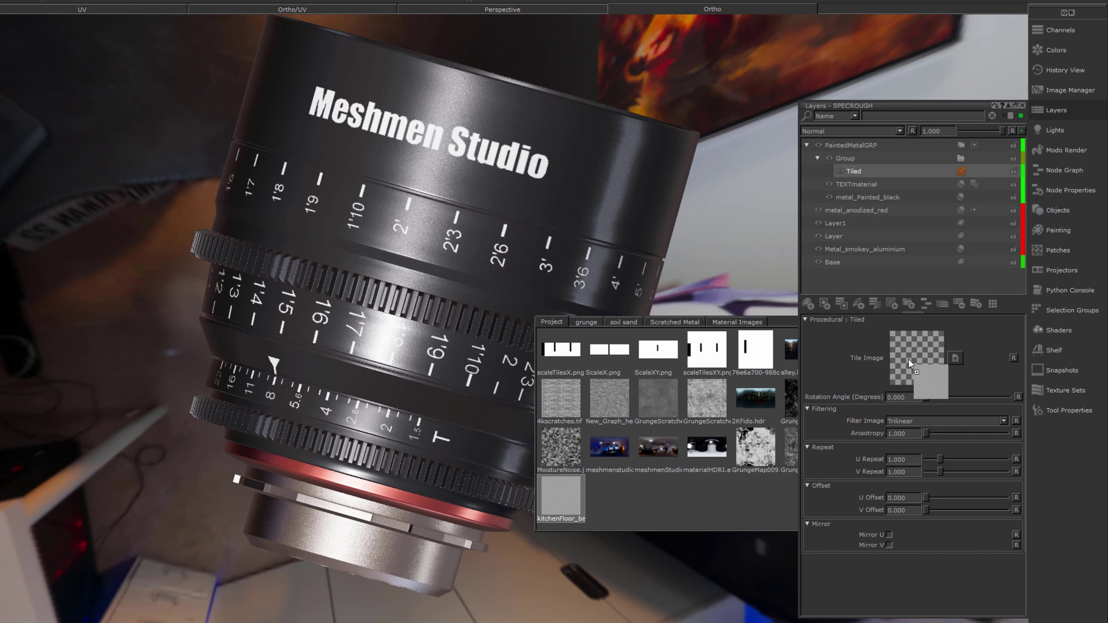
{"action": "left_click_drag", "start_coordinate": [908, 360], "coordinate": [908, 360]}
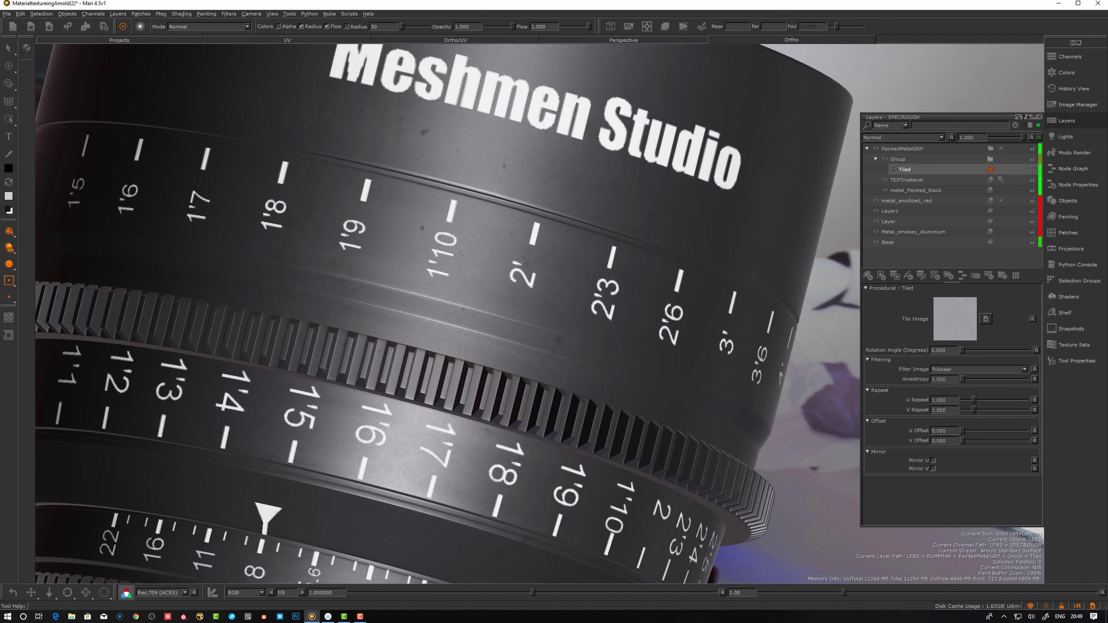
Examine how the tiled floor texture affects the reflections on the lens barrel, lettering and rings
{"action": "scroll", "coordinate": [540, 279], "scroll_direction": "down", "scroll_amount": 5}
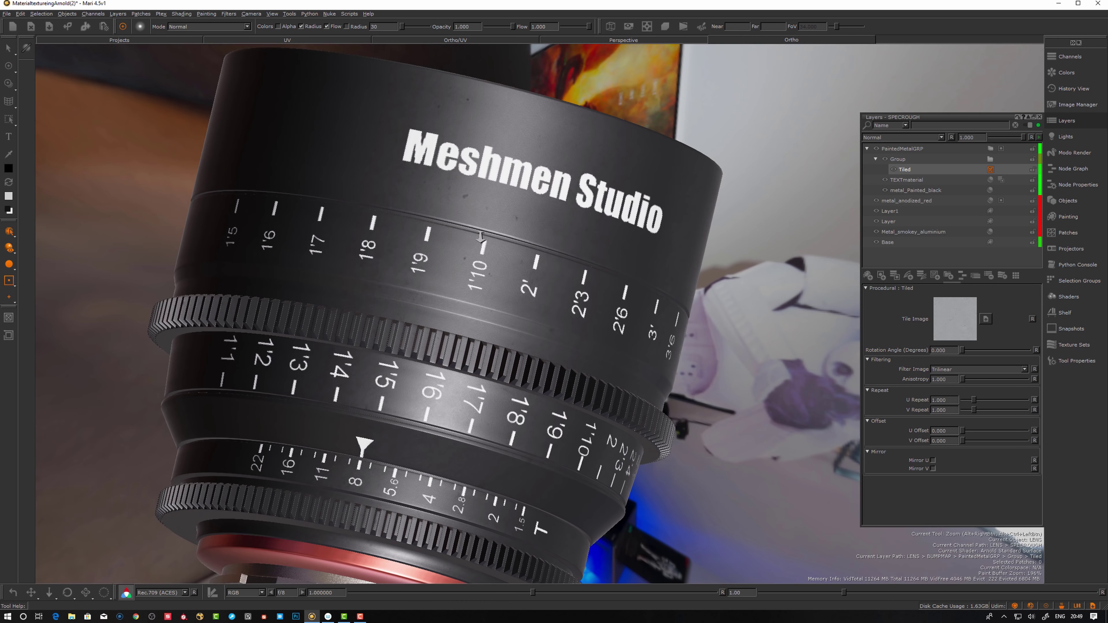
{"action": "left_click_drag", "start_coordinate": [539, 258], "coordinate": [606, 262], "text": "alt"}
{"action": "scroll", "coordinate": [566, 263], "scroll_direction": "up", "scroll_amount": 3}
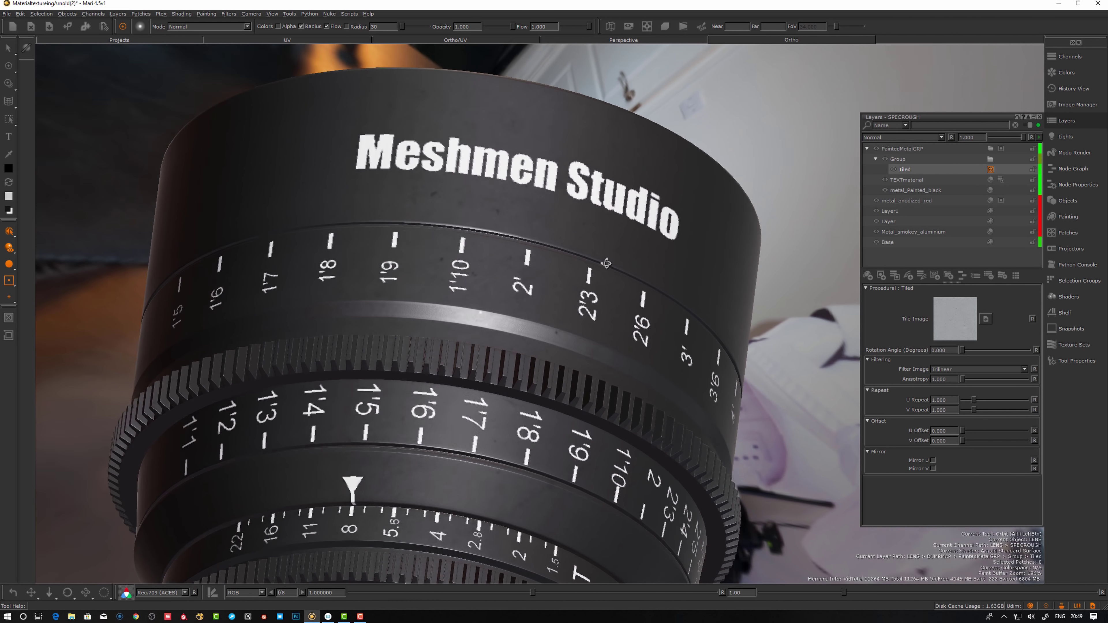
{"action": "mouse_move", "coordinate": [492, 269]}
{"action": "left_mouse_down", "text": "alt"}
{"action": "mouse_move", "coordinate": [495, 294]}
{"action": "mouse_move", "coordinate": [464, 282]}
{"action": "left_mouse_up", "text": "alt"}
{"action": "scroll", "coordinate": [464, 282], "scroll_direction": "down", "scroll_amount": 3}
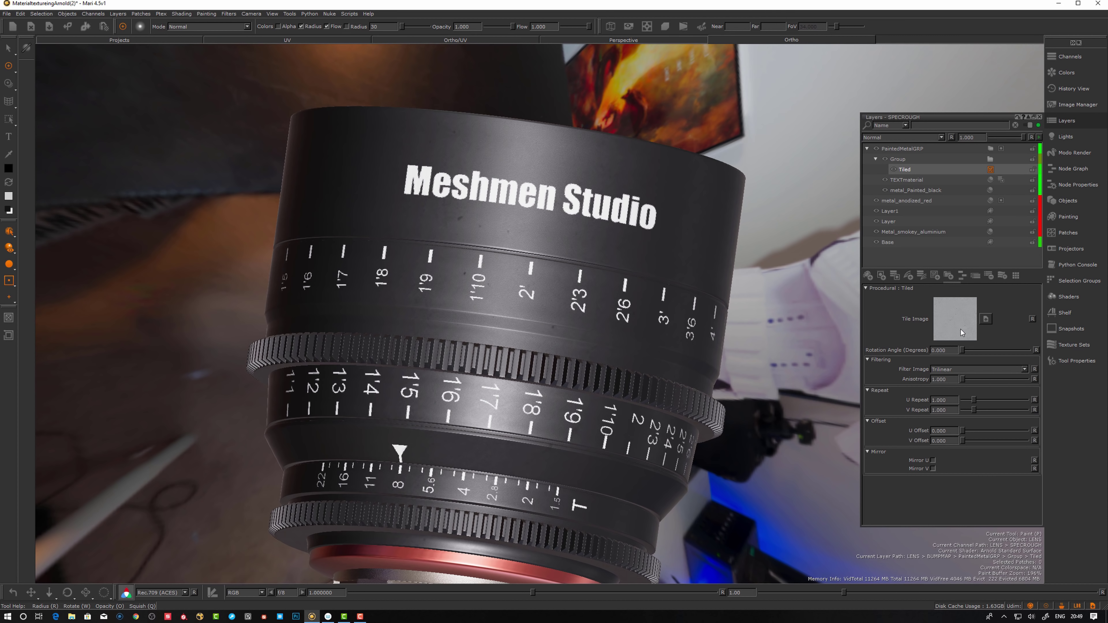
{"action": "left_click_drag", "start_coordinate": [573, 334], "coordinate": [601, 349], "text": "alt"}
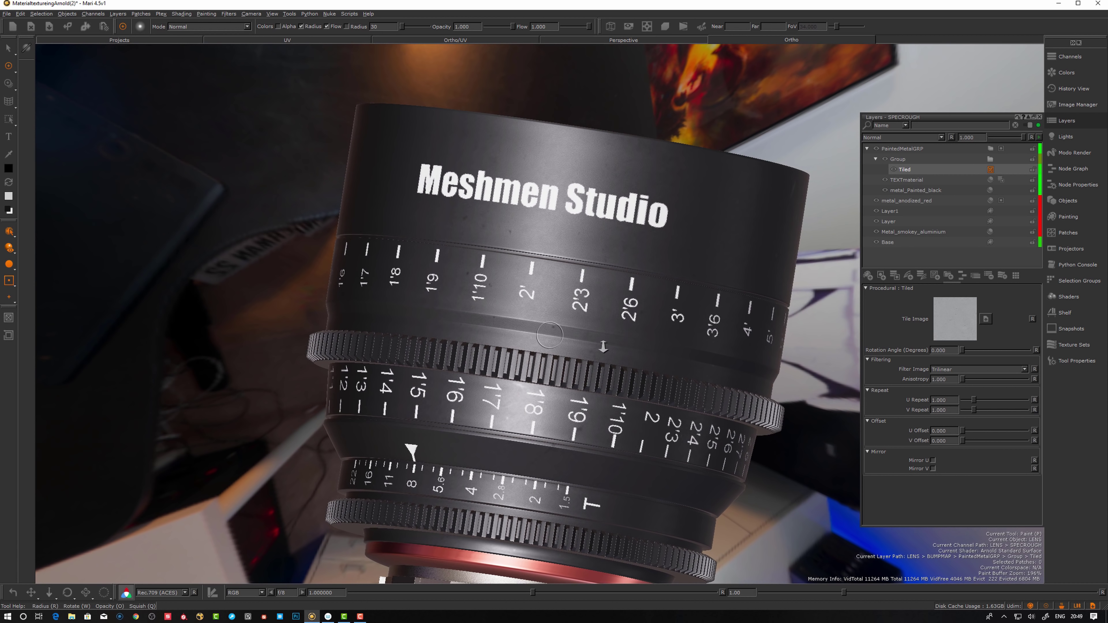
{"action": "right_click_drag", "start_coordinate": [601, 349], "coordinate": [630, 317], "text": "alt"}
{"action": "left_click_drag", "start_coordinate": [631, 317], "coordinate": [632, 314], "text": "alt"}
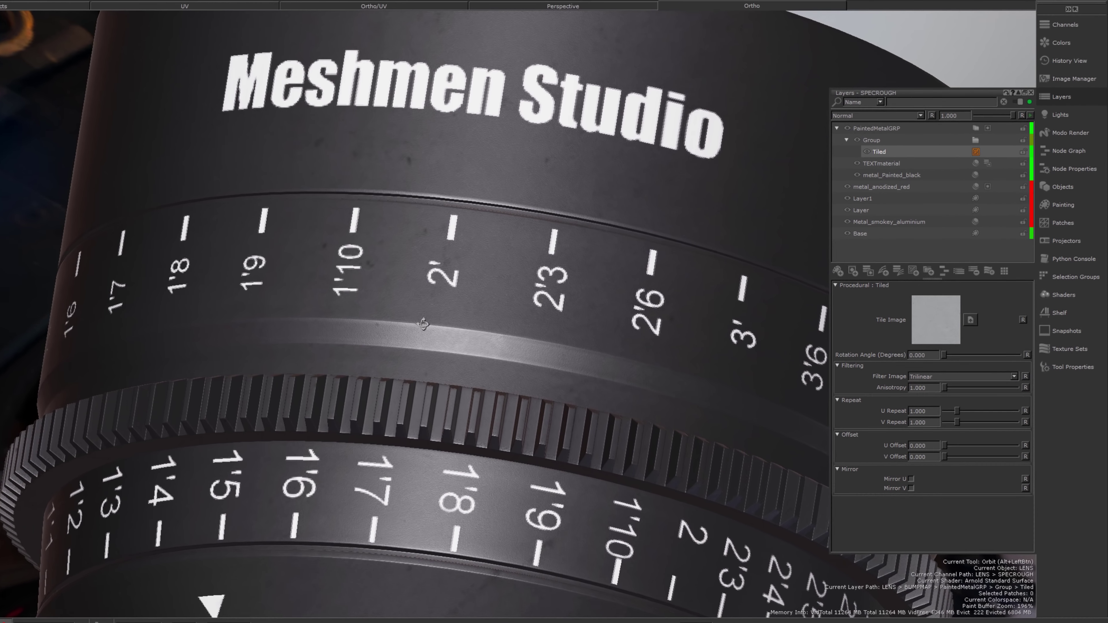
Display the specular roughness channel on its own with the Current Channel shader
{"action": "key", "text": "u"}
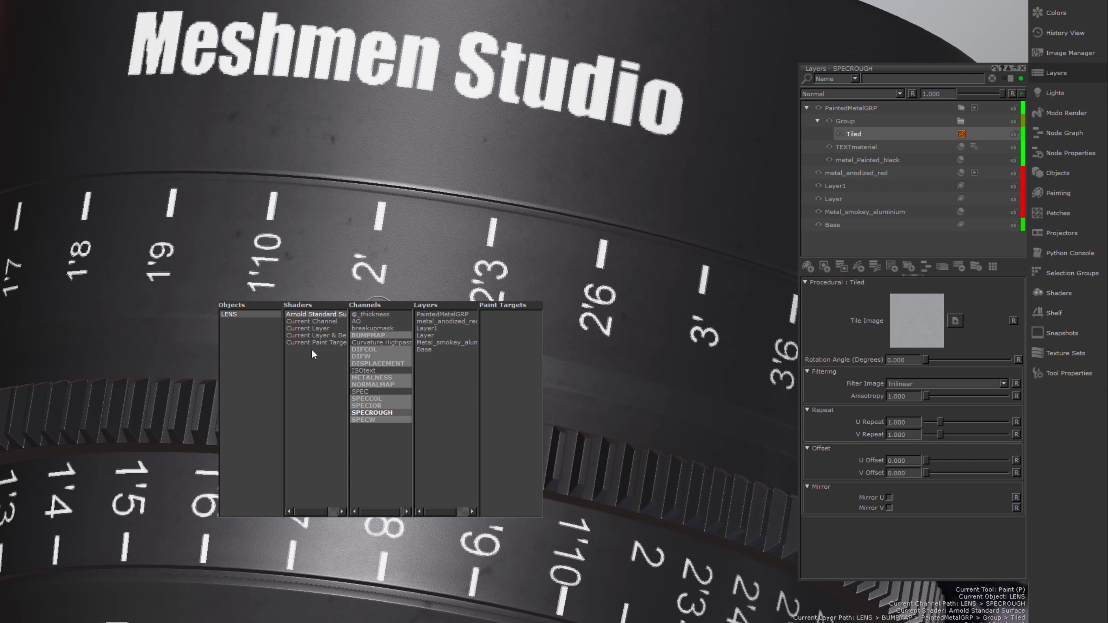
{"action": "left_click", "coordinate": [320, 322]}
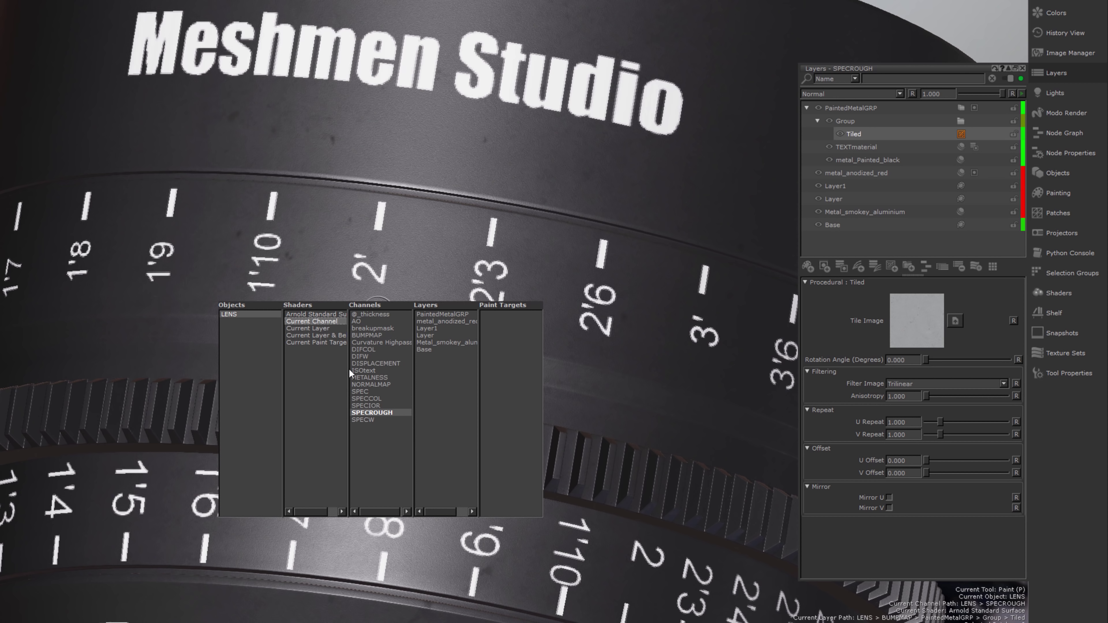
{"action": "key", "text": "shift+Tab"}
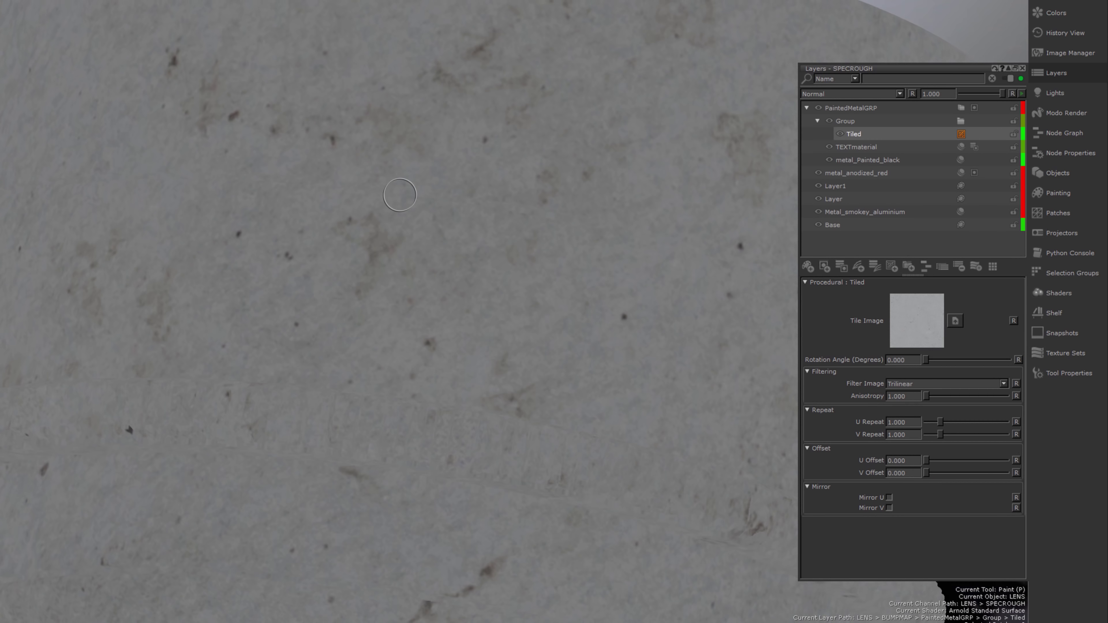
Set the Tiled layer's U Repeat and V Repeat to 5
{"action": "right_click_drag", "start_coordinate": [400, 195], "coordinate": [393, 318], "text": "alt"}
{"action": "left_click_drag", "start_coordinate": [393, 319], "coordinate": [375, 322], "text": "alt"}
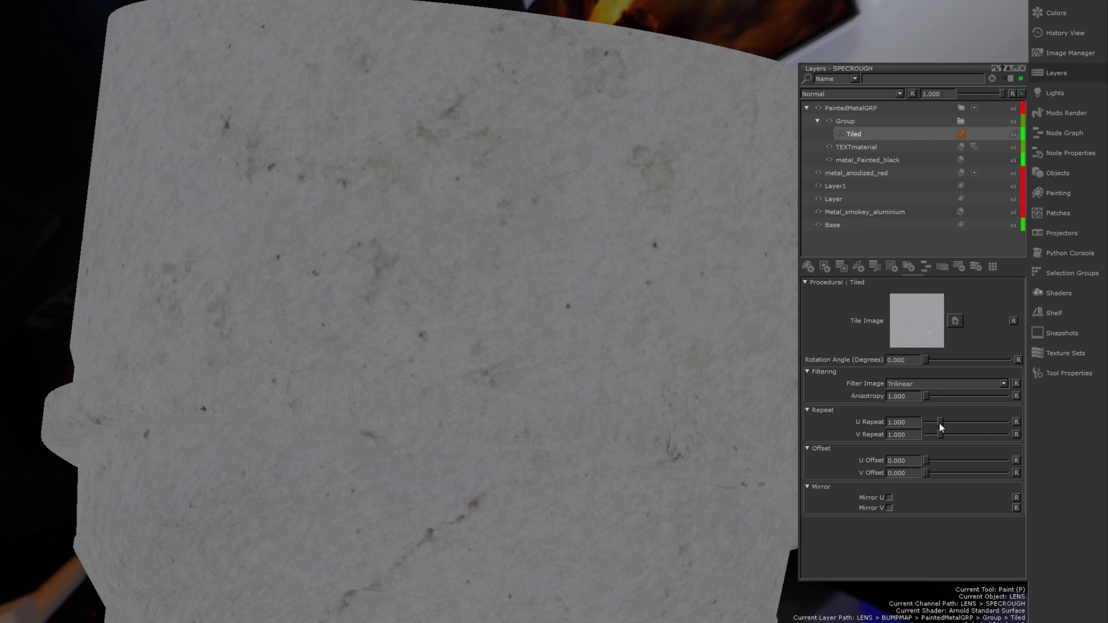
{"action": "left_click_drag", "start_coordinate": [940, 422], "coordinate": [958, 423]}
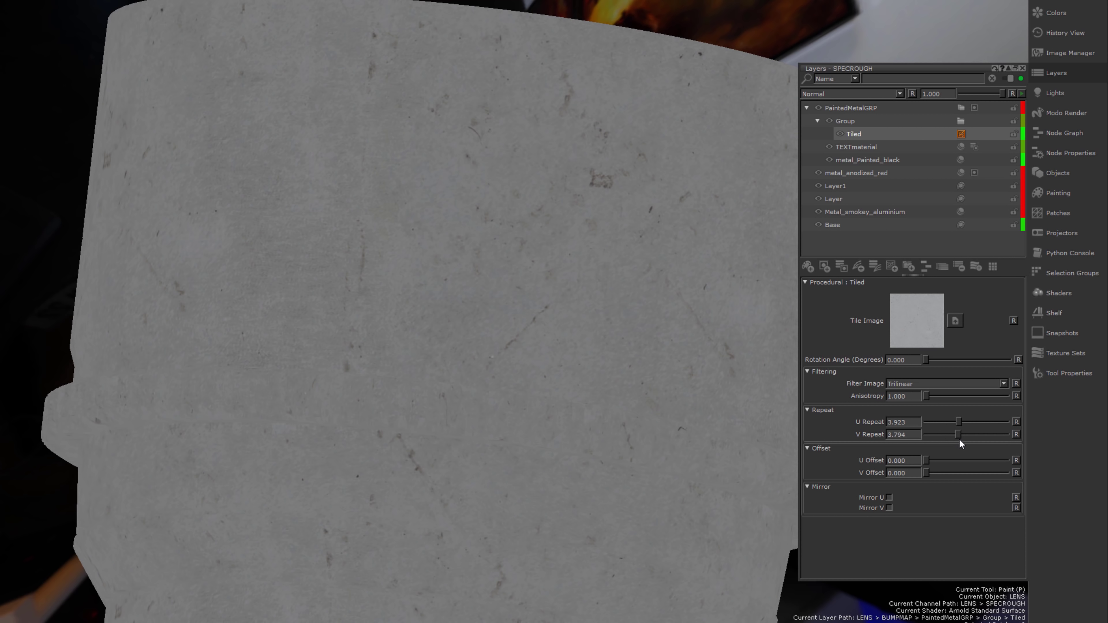
{"action": "left_click_drag", "start_coordinate": [959, 439], "coordinate": [965, 441]}
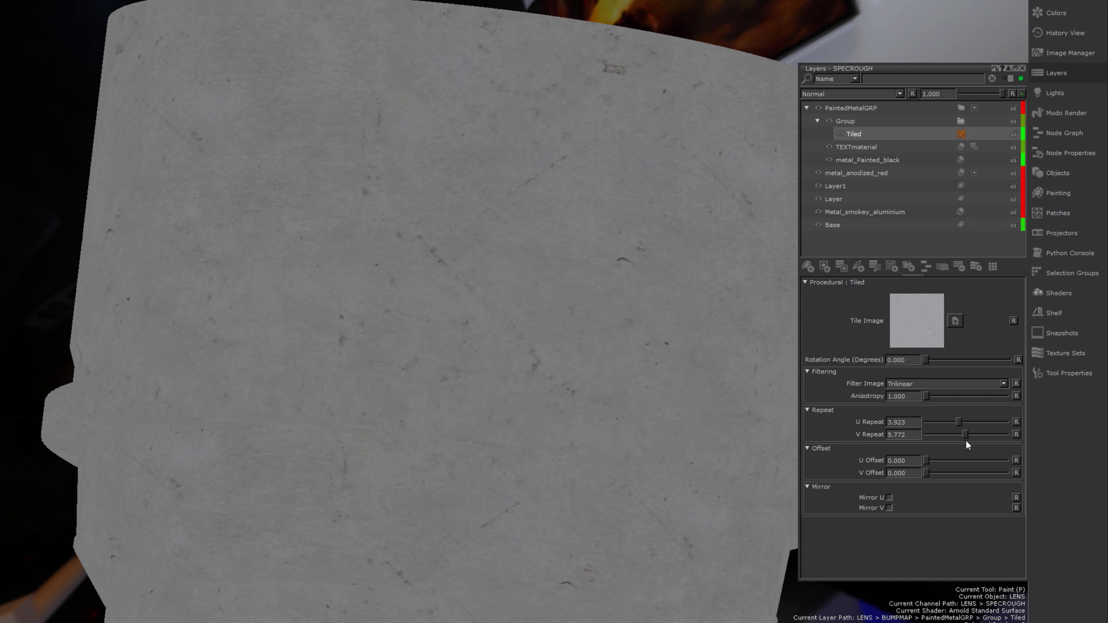
{"action": "type", "text": "5"}
{"action": "left_click_drag", "start_coordinate": [908, 422], "coordinate": [875, 417]}
{"action": "type", "text": "5"}
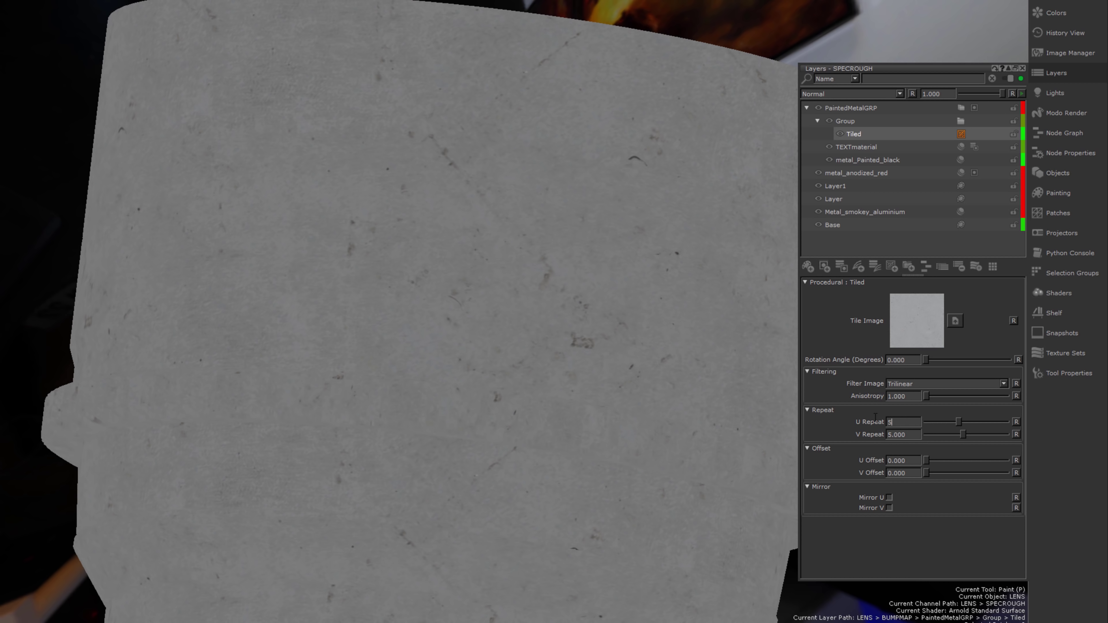
{"action": "key", "text": "Return"}
Inspect the stains and specks of the repeated floor texture up close on the lens body
{"action": "left_click_drag", "start_coordinate": [262, 424], "coordinate": [361, 421], "text": "alt"}
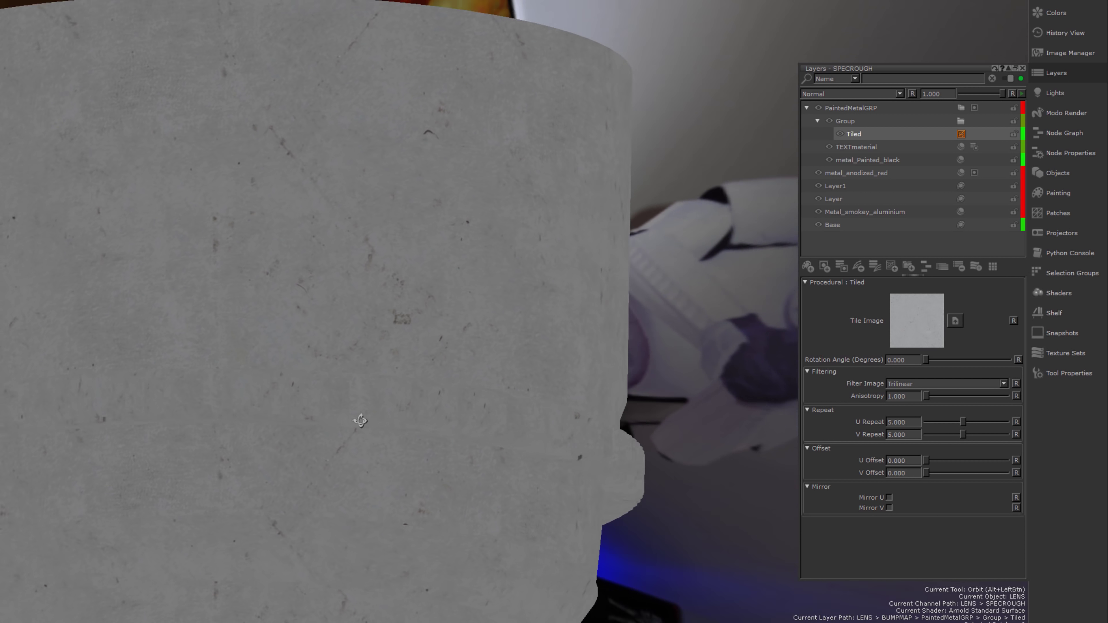
{"action": "right_click_drag", "start_coordinate": [361, 421], "coordinate": [403, 343], "text": "alt"}
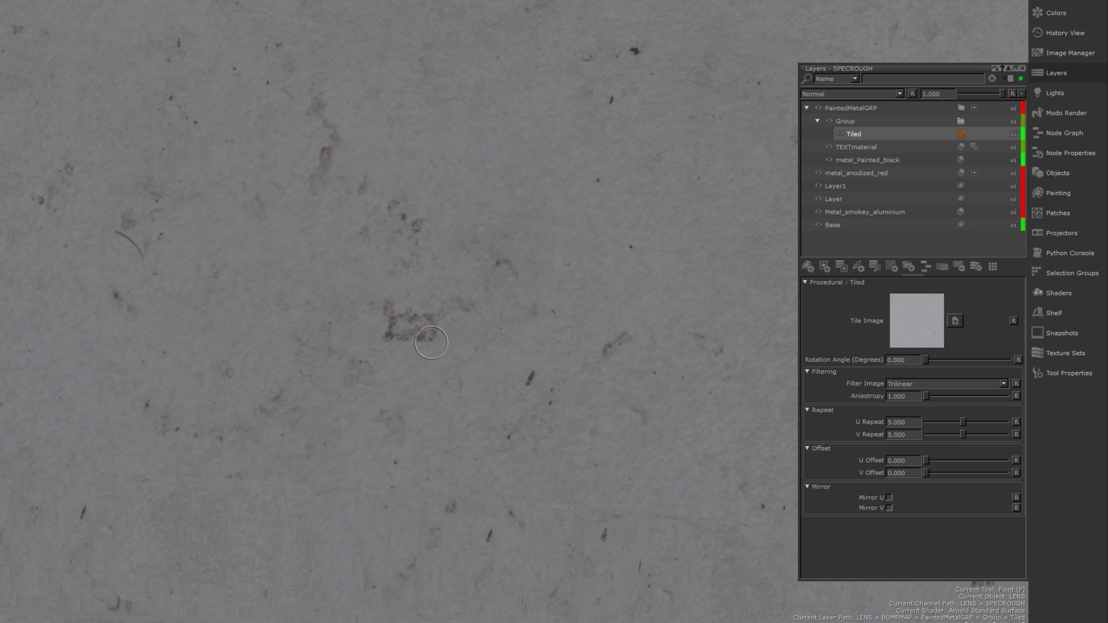
{"action": "right_click_drag", "start_coordinate": [357, 367], "coordinate": [559, 393], "text": "alt"}
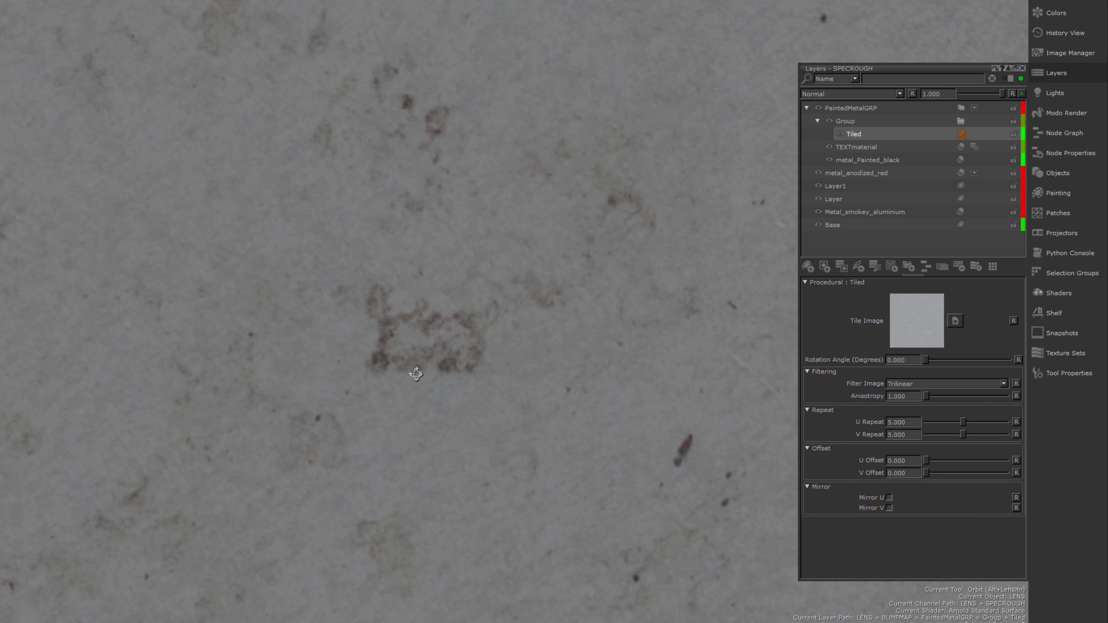
{"action": "scroll", "coordinate": [362, 366], "scroll_direction": "down", "scroll_amount": 3}
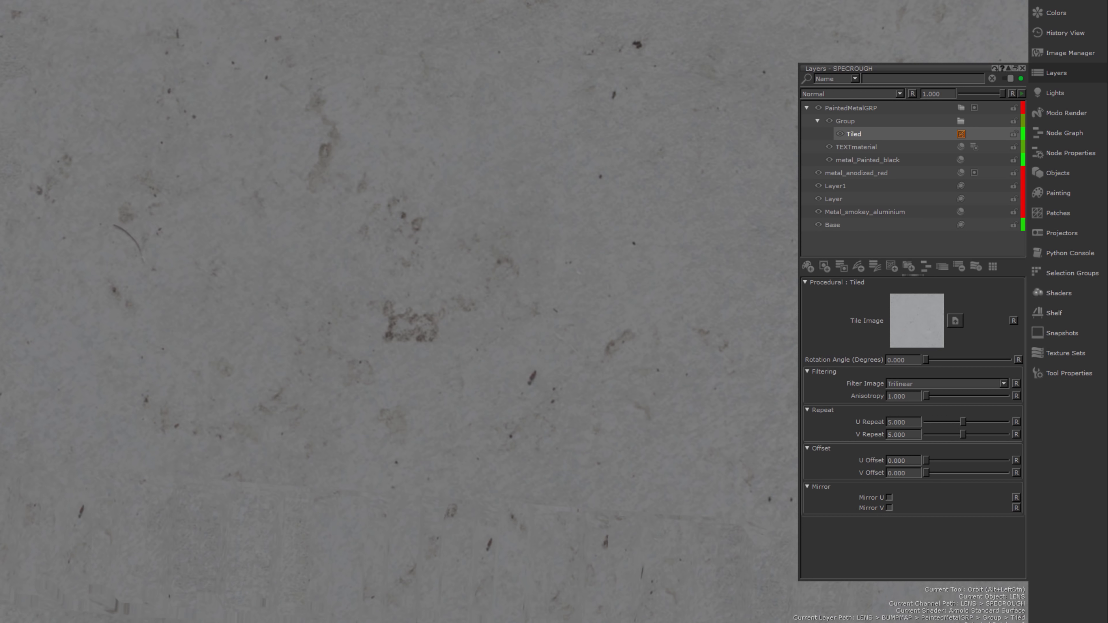
{"action": "mouse_move", "coordinate": [368, 391]}
{"action": "left_mouse_down", "text": "alt"}
{"action": "mouse_move", "coordinate": [418, 370]}
{"action": "mouse_move", "coordinate": [377, 371]}
{"action": "mouse_move", "coordinate": [419, 386]}
{"action": "left_mouse_up", "text": "alt"}
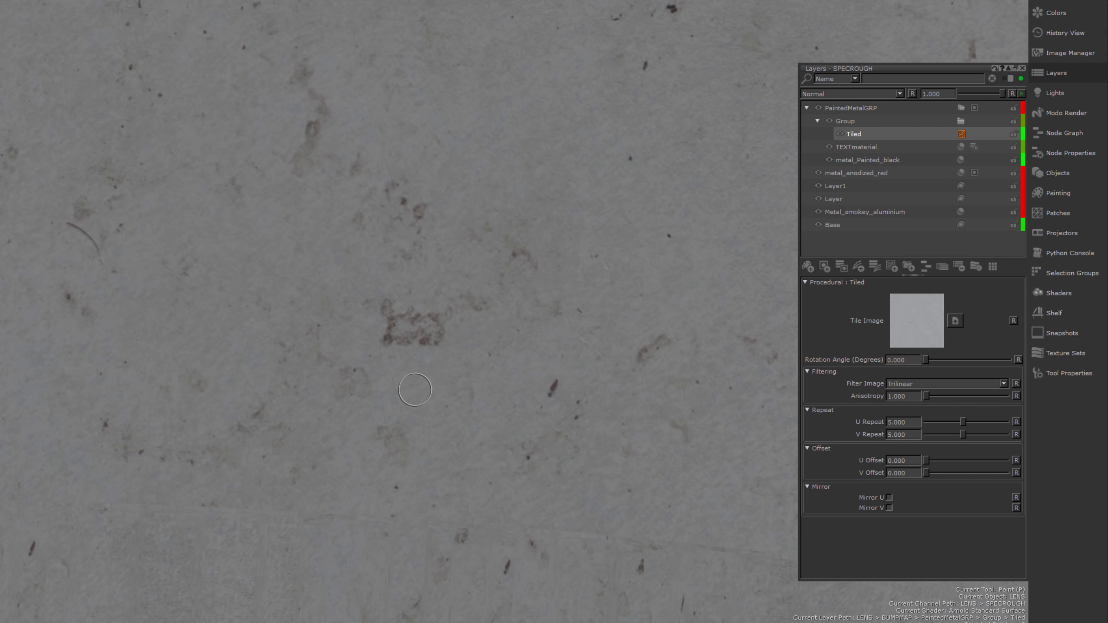
{"action": "right_click_drag", "start_coordinate": [603, 289], "coordinate": [532, 289], "text": "alt"}
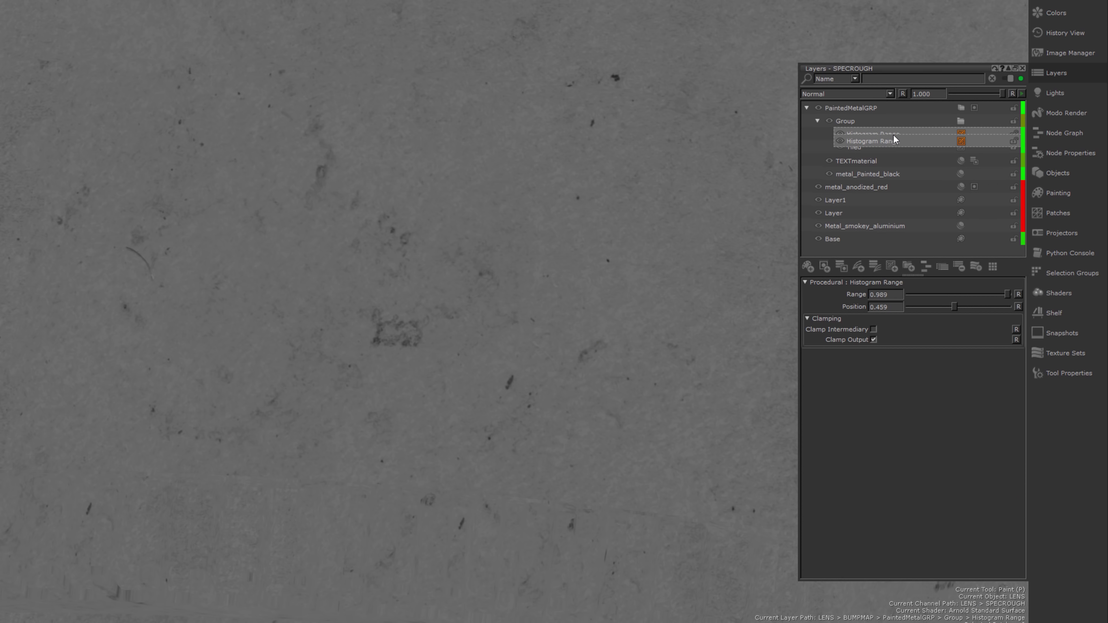
Discard the Histogram Range layer and add a Brightness Lookup adjustment above the Tiled layer
{"action": "key", "text": "Delete"}
{"action": "key", "text": "ctrl+z"}
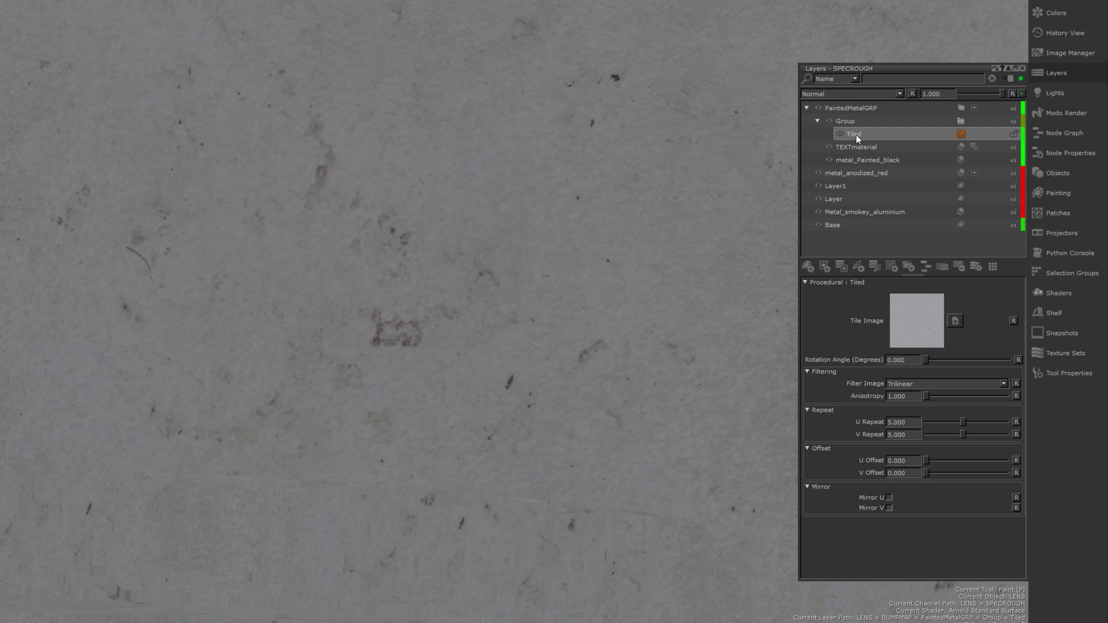
{"action": "key", "text": "Tab"}
{"action": "type", "text": "bri"}
{"action": "key", "text": "Down"}
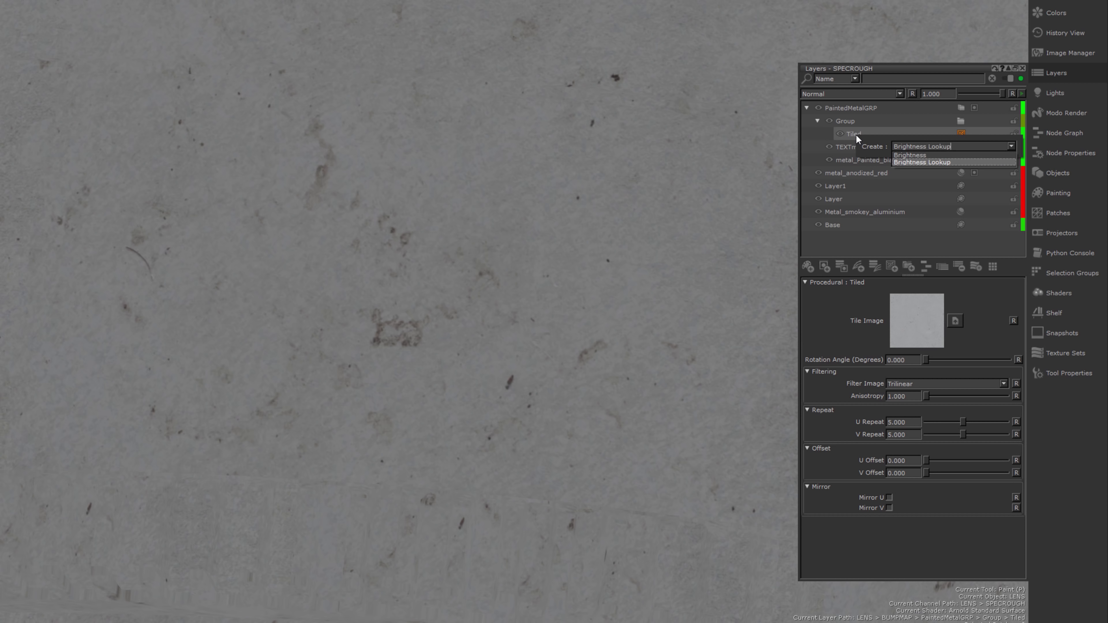
{"action": "key", "text": "Return"}
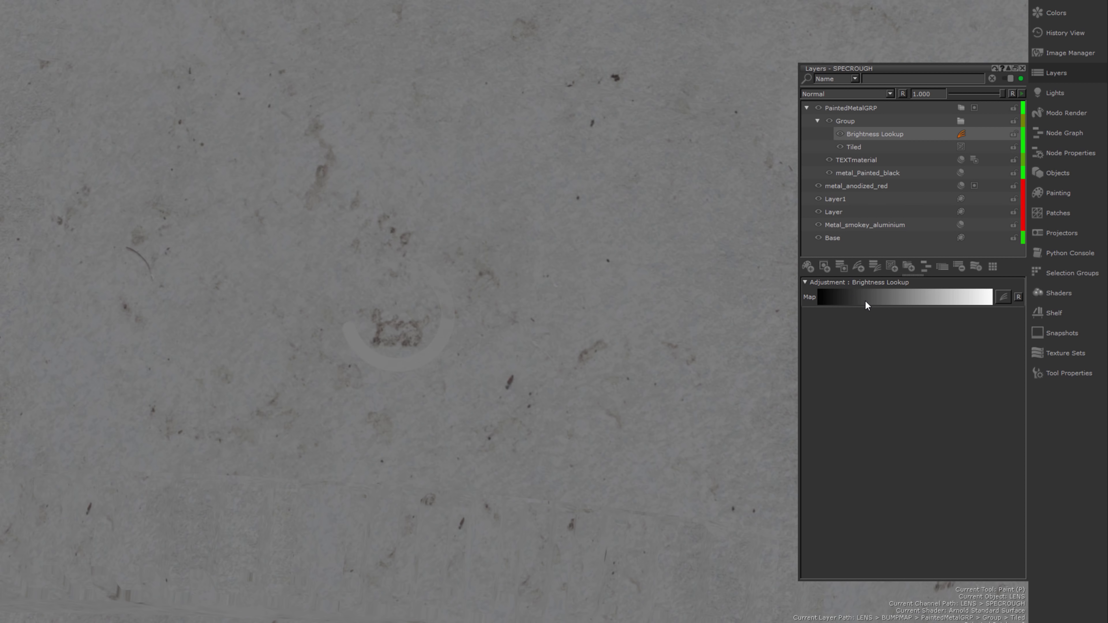
Open the Brightness Lookup's map in a widened curve editor and invert the curve to run from white to black
{"action": "left_click", "coordinate": [1004, 297]}
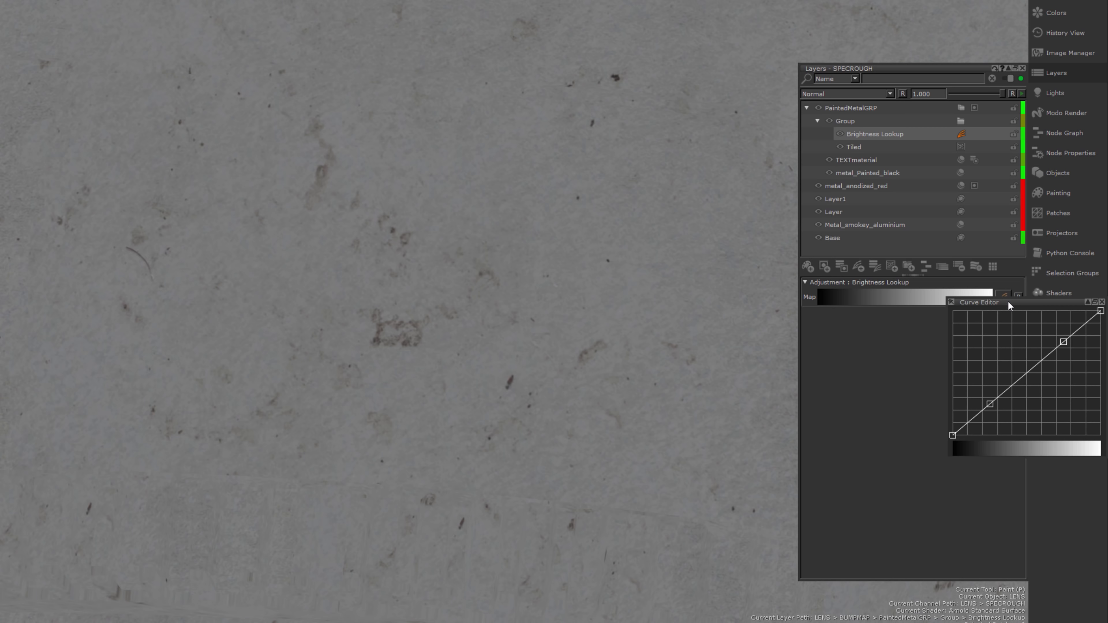
{"action": "left_click_drag", "start_coordinate": [1007, 302], "coordinate": [152, 224]}
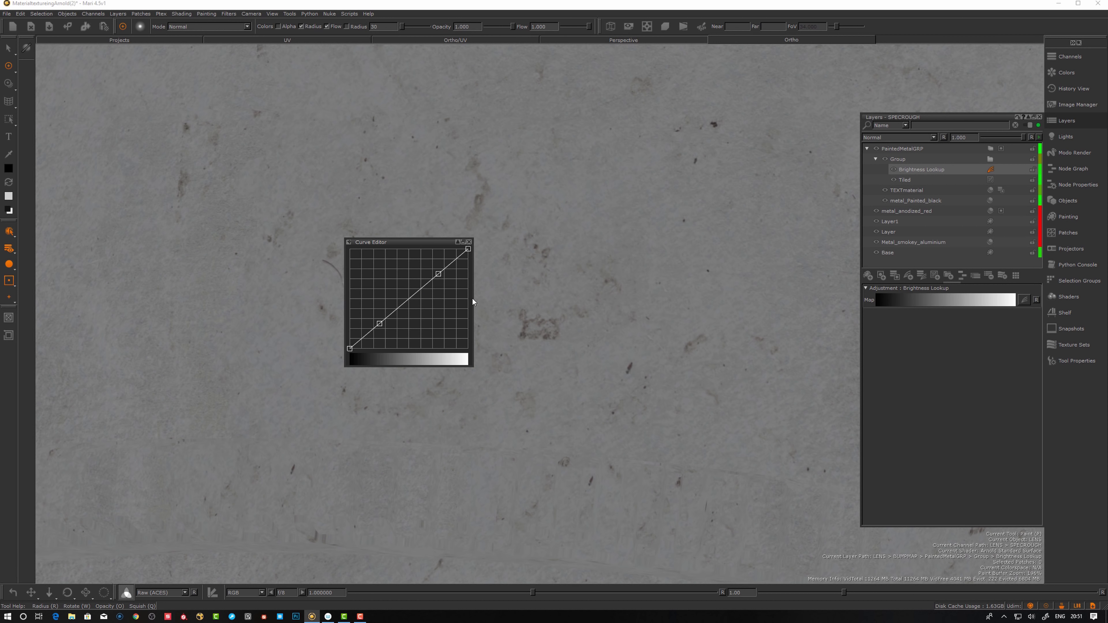
{"action": "left_click_drag", "start_coordinate": [472, 298], "coordinate": [734, 298]}
{"action": "left_click_drag", "start_coordinate": [503, 248], "coordinate": [272, 112]}
{"action": "right_click", "coordinate": [279, 121]}
{"action": "left_click", "coordinate": [295, 133]}
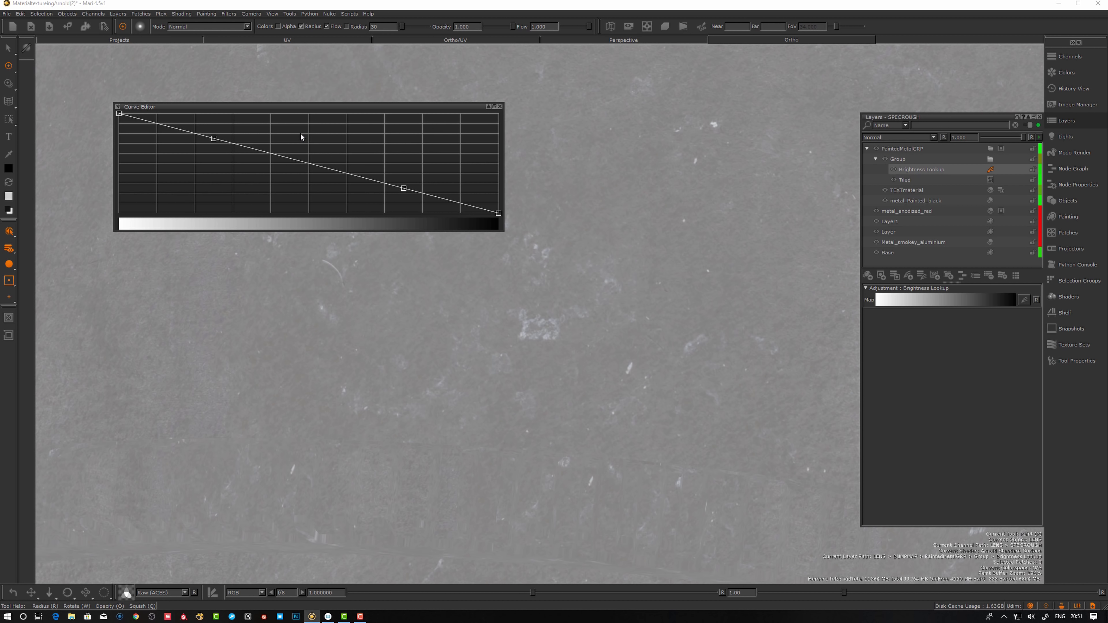
Reshape the Brightness Lookup curve into a steep white-to-black drop near its middle for high contrast, and close the curve editor
{"action": "scroll", "coordinate": [556, 330], "scroll_direction": "up", "scroll_amount": 3}
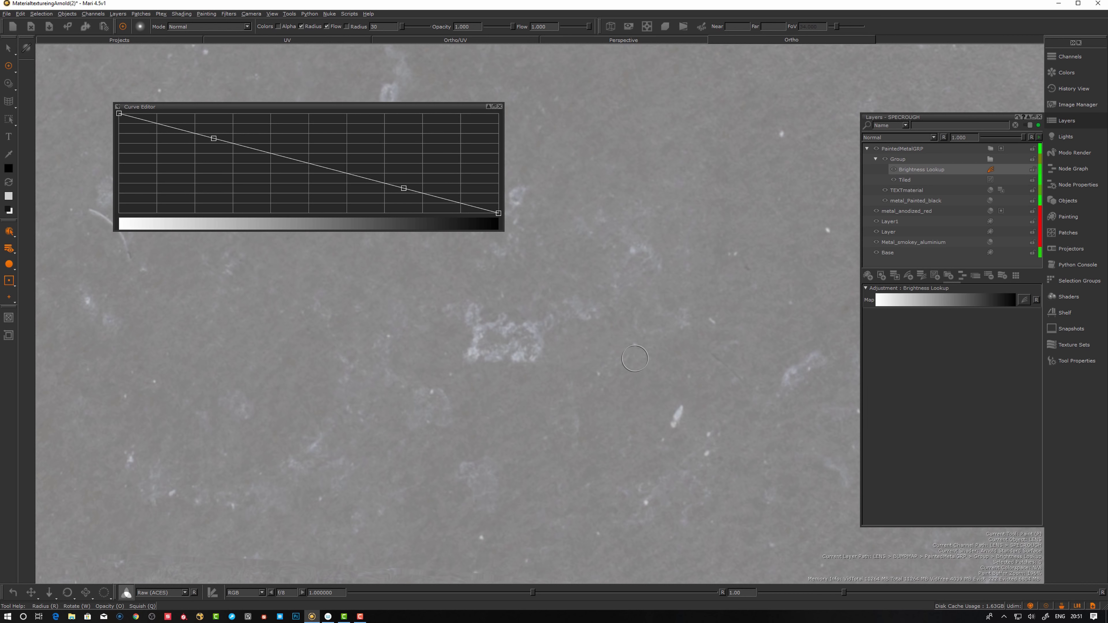
{"action": "left_click_drag", "start_coordinate": [404, 192], "coordinate": [282, 190]}
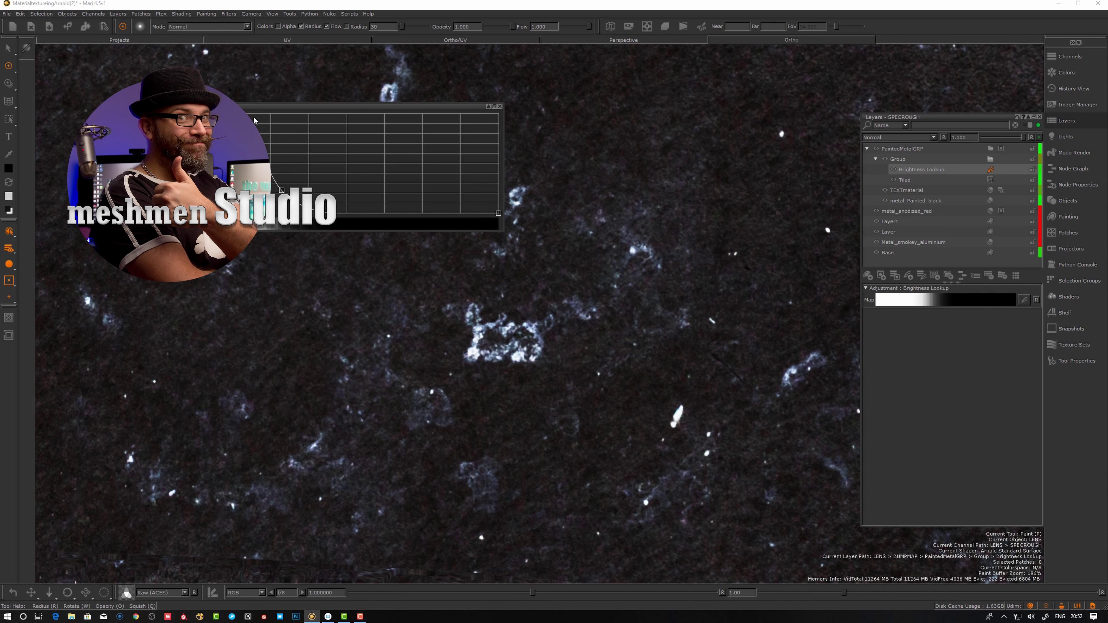
{"action": "left_click_drag", "start_coordinate": [254, 119], "coordinate": [265, 117]}
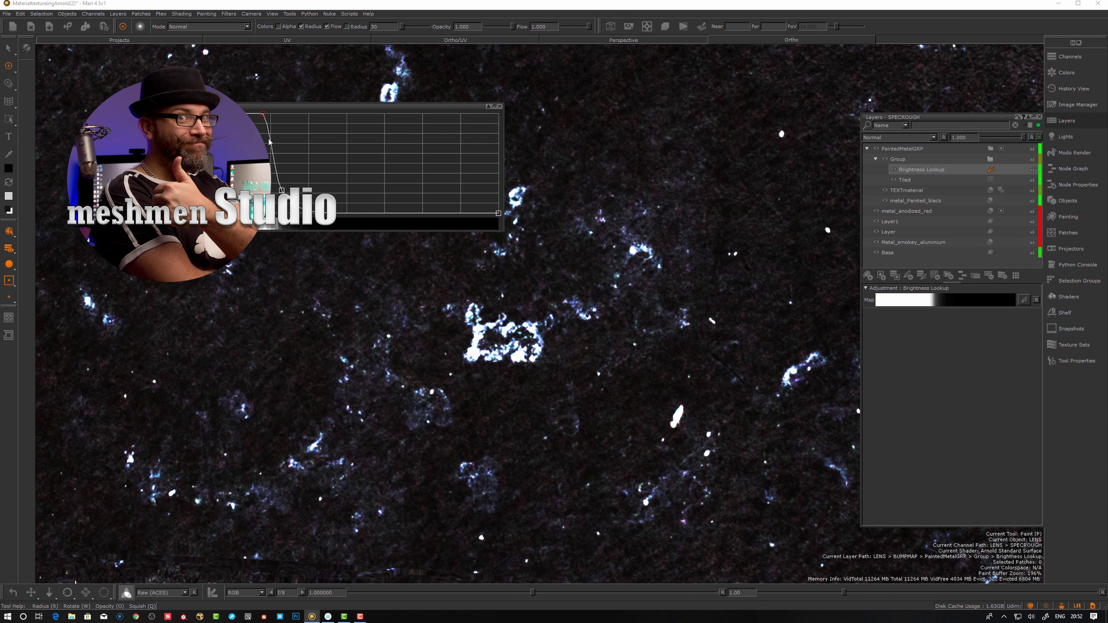
{"action": "left_click_drag", "start_coordinate": [282, 191], "coordinate": [287, 192]}
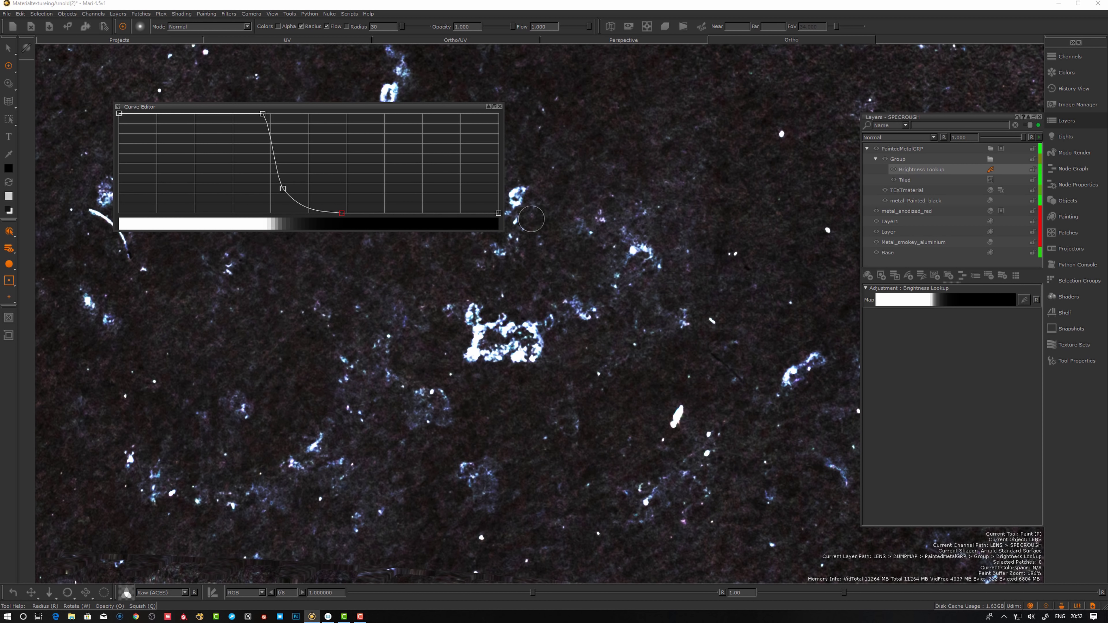
{"action": "left_click", "coordinate": [500, 107]}
Set the Tiled layer's U Repeat and V Repeat to 3
{"action": "right_click_drag", "start_coordinate": [611, 279], "coordinate": [554, 310], "text": "alt"}
{"action": "left_click_drag", "start_coordinate": [567, 306], "coordinate": [611, 305], "text": "alt"}
{"action": "right_click_drag", "start_coordinate": [611, 306], "coordinate": [641, 293], "text": "alt"}
{"action": "left_click_drag", "start_coordinate": [641, 292], "coordinate": [620, 308], "text": "alt"}
{"action": "mouse_move", "coordinate": [619, 308]}
{"action": "right_mouse_down", "text": "alt"}
{"action": "mouse_move", "coordinate": [371, 317]}
{"action": "mouse_move", "coordinate": [411, 315]}
{"action": "right_mouse_up", "text": "alt"}
{"action": "left_click_drag", "start_coordinate": [411, 316], "coordinate": [401, 318], "text": "alt"}
{"action": "right_click_drag", "start_coordinate": [497, 309], "coordinate": [530, 307], "text": "alt"}
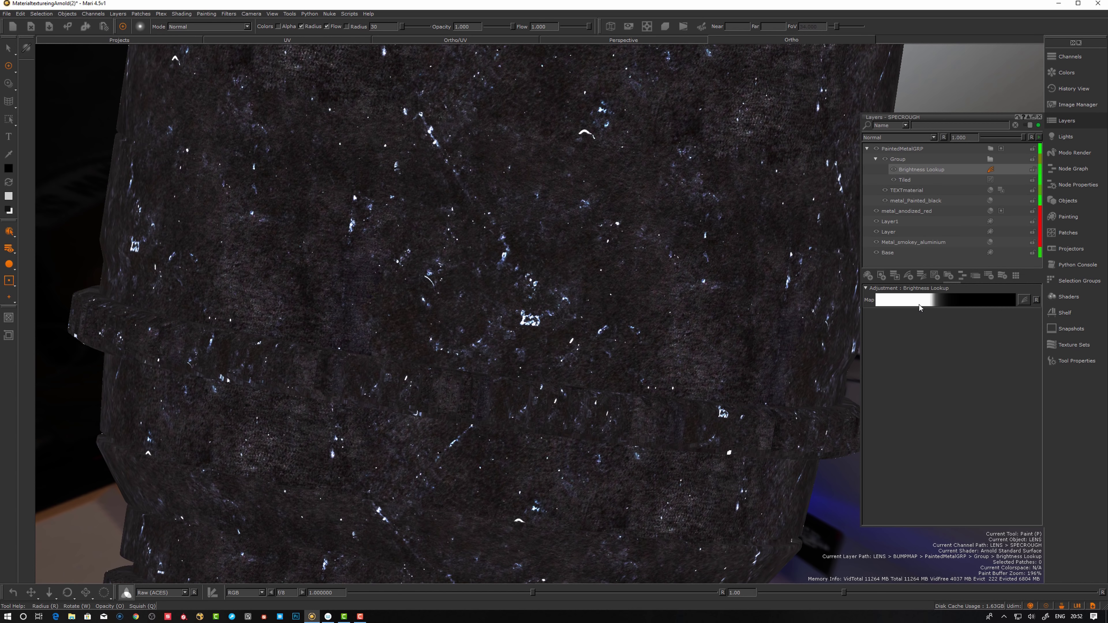
{"action": "left_click", "coordinate": [912, 181]}
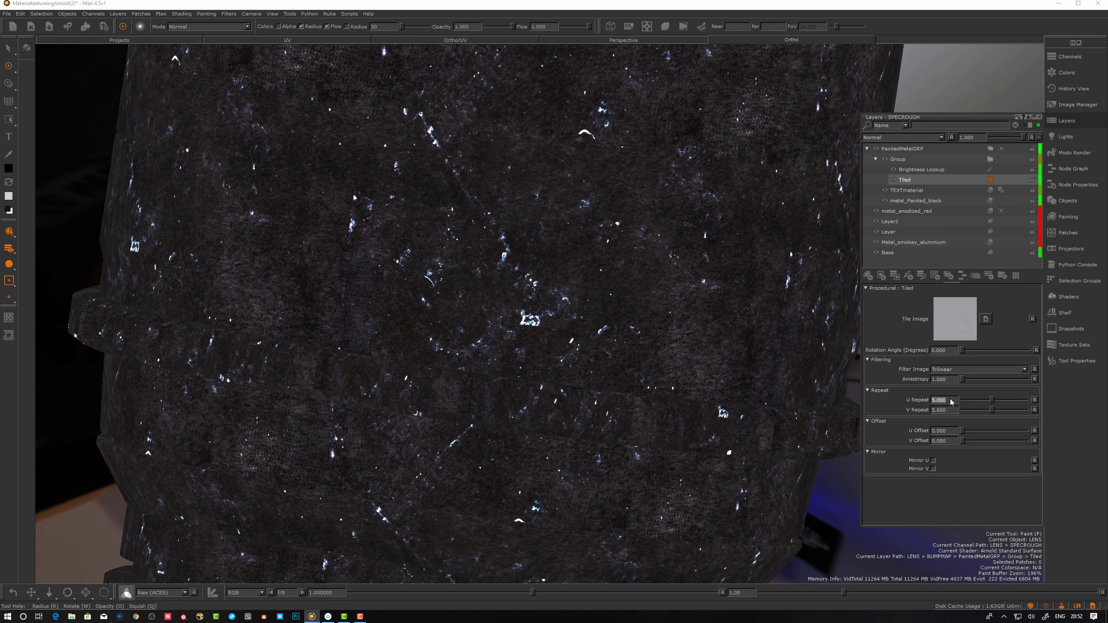
{"action": "key", "text": "Tab"}
{"action": "type", "text": "3"}
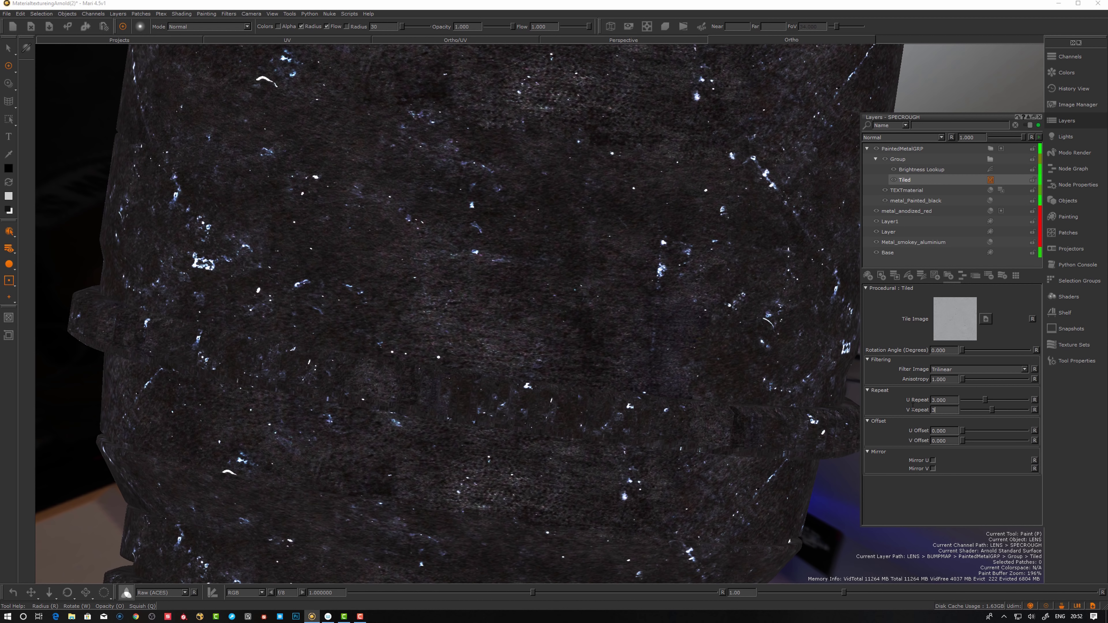
{"action": "key", "text": "Return"}
Set the blend mode of the Group inside PaintedMetalGRP to Screen
{"action": "right_click_drag", "start_coordinate": [493, 289], "coordinate": [453, 257], "text": "alt"}
{"action": "left_click_drag", "start_coordinate": [453, 257], "coordinate": [432, 255], "text": "alt"}
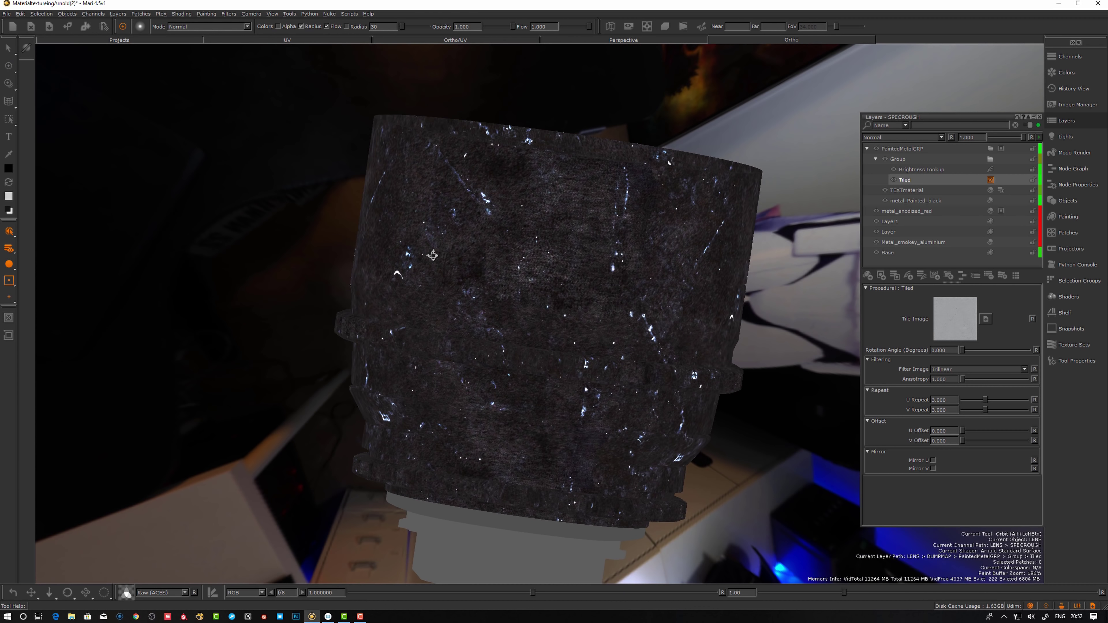
{"action": "right_click_drag", "start_coordinate": [433, 255], "coordinate": [510, 255], "text": "alt"}
{"action": "left_click_drag", "start_coordinate": [510, 254], "coordinate": [536, 256], "text": "alt"}
{"action": "middle_click_drag", "start_coordinate": [536, 255], "coordinate": [524, 280], "text": "alt"}
{"action": "mouse_move", "coordinate": [524, 279]}
{"action": "left_mouse_down", "text": "alt"}
{"action": "mouse_move", "coordinate": [497, 301]}
{"action": "mouse_move", "coordinate": [292, 302]}
{"action": "mouse_move", "coordinate": [492, 304]}
{"action": "mouse_move", "coordinate": [548, 321]}
{"action": "mouse_move", "coordinate": [597, 307]}
{"action": "left_mouse_up", "text": "alt"}
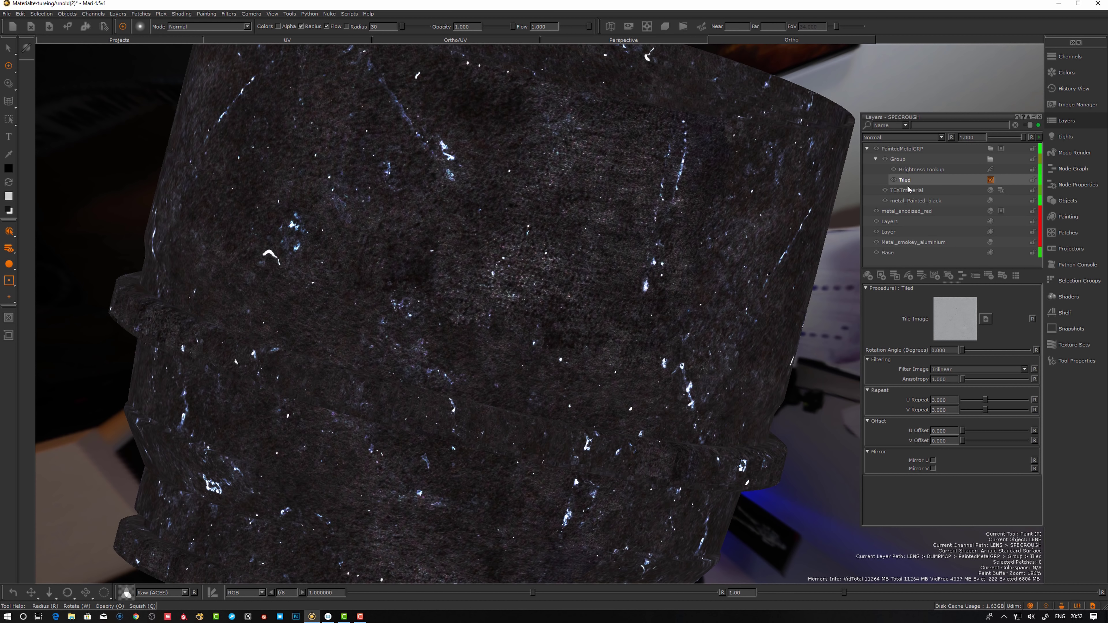
{"action": "left_click", "coordinate": [905, 168]}
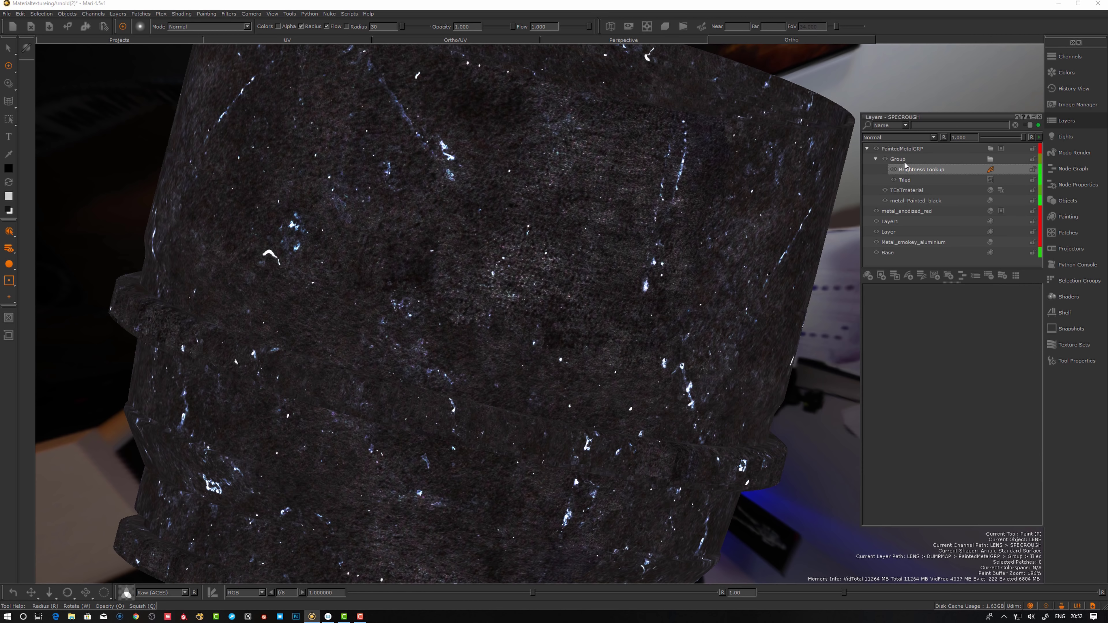
{"action": "left_click", "coordinate": [904, 163]}
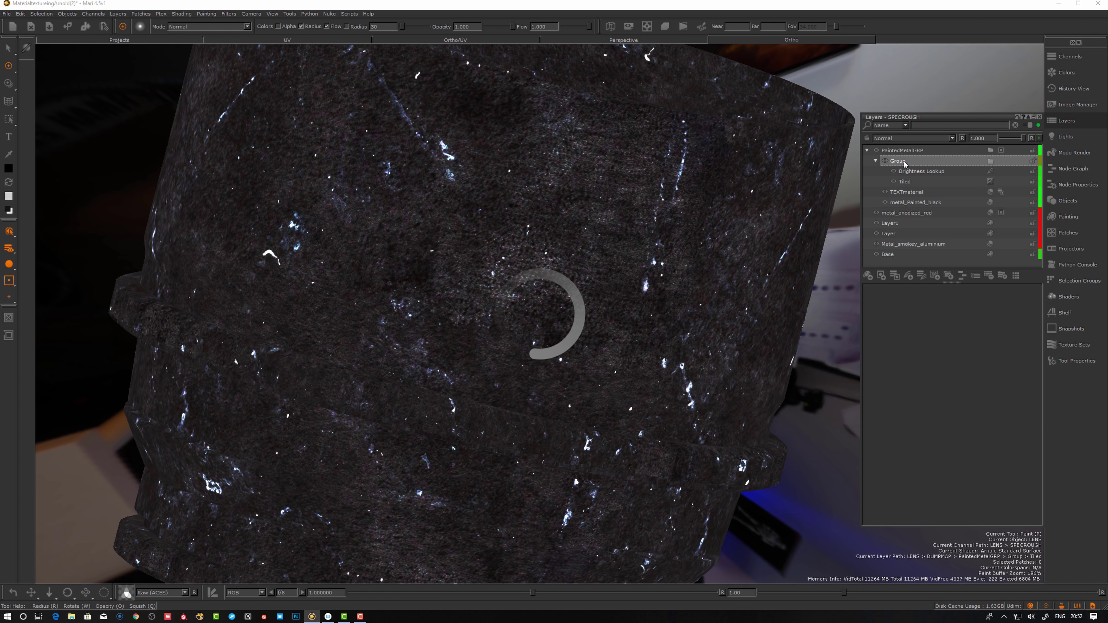
{"action": "left_click", "coordinate": [907, 140]}
{"action": "mouse_move", "coordinate": [896, 179]}
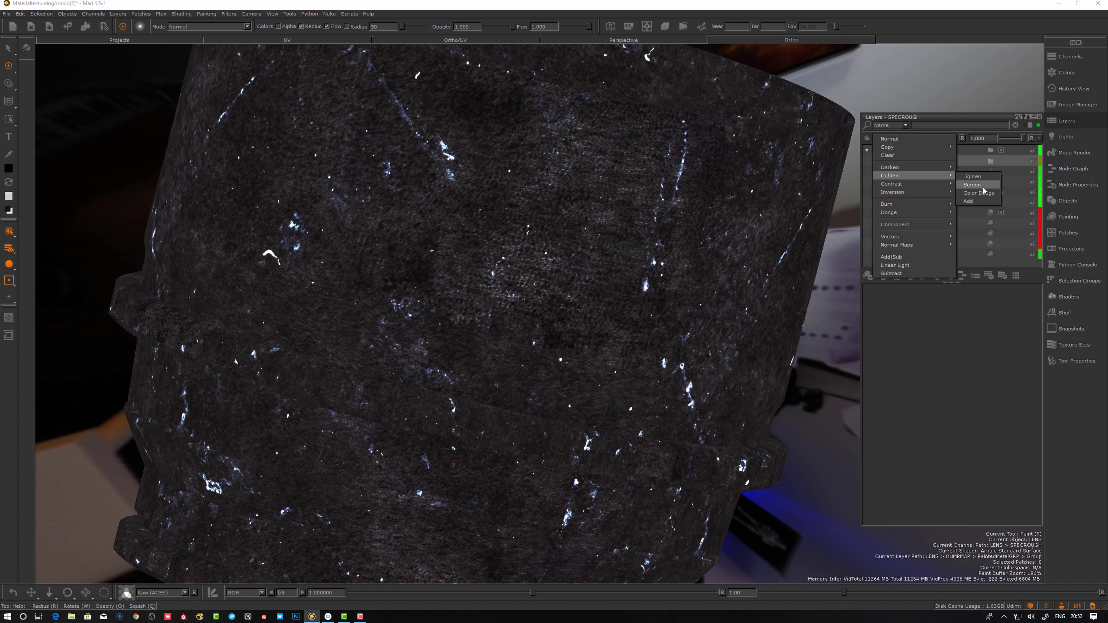
{"action": "left_click", "coordinate": [974, 184]}
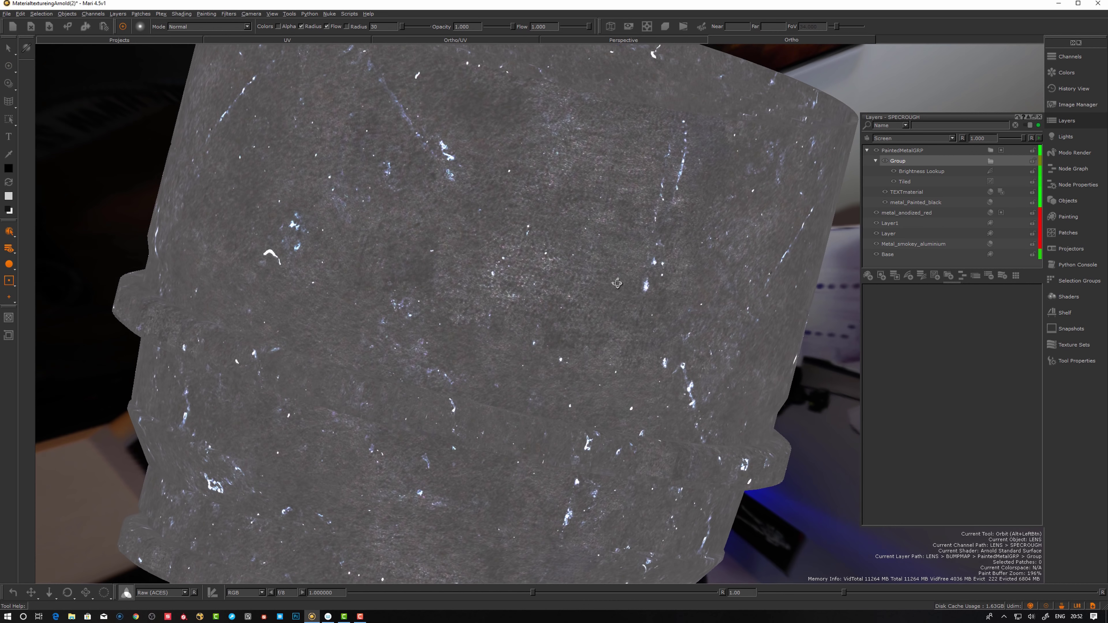
Lower the Group's opacity to 0.154 and examine the specks around the lens lettering
{"action": "left_click_drag", "start_coordinate": [616, 282], "coordinate": [654, 282], "text": "alt"}
{"action": "right_click_drag", "start_coordinate": [655, 282], "coordinate": [628, 282], "text": "alt"}
{"action": "mouse_move", "coordinate": [1026, 139]}
{"action": "left_mouse_down"}
{"action": "mouse_move", "coordinate": [976, 141]}
{"action": "mouse_move", "coordinate": [1025, 140]}
{"action": "mouse_move", "coordinate": [1005, 150]}
{"action": "left_mouse_up"}
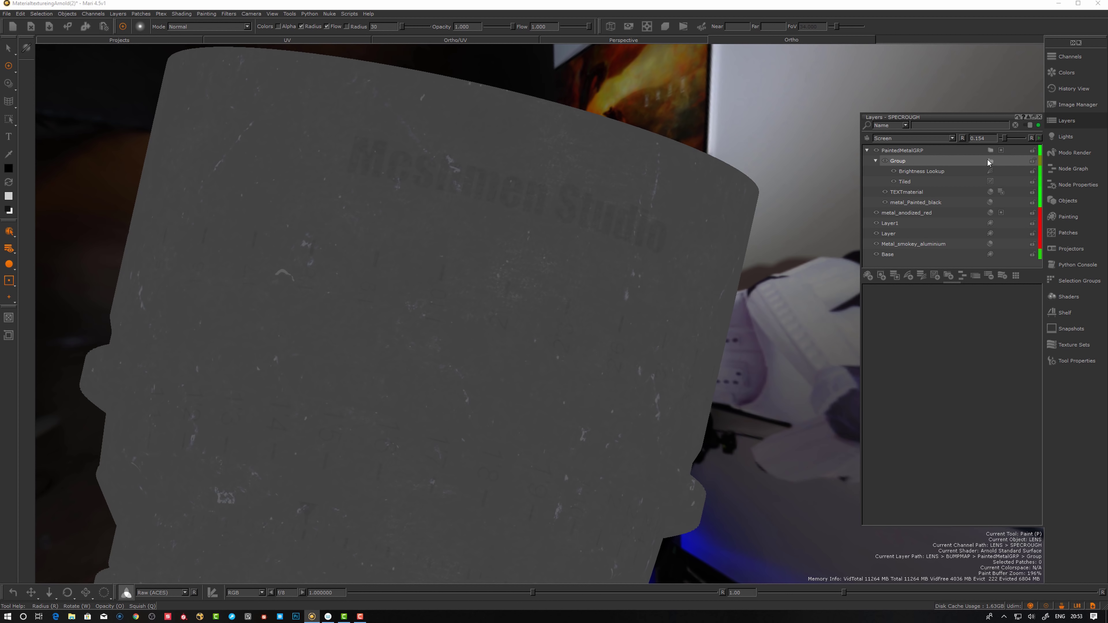
{"action": "left_click_drag", "start_coordinate": [569, 280], "coordinate": [562, 257], "text": "alt"}
{"action": "right_click_drag", "start_coordinate": [562, 258], "coordinate": [557, 272], "text": "alt"}
{"action": "left_click_drag", "start_coordinate": [556, 272], "coordinate": [536, 297], "text": "alt"}
{"action": "right_click_drag", "start_coordinate": [537, 297], "coordinate": [526, 309], "text": "alt"}
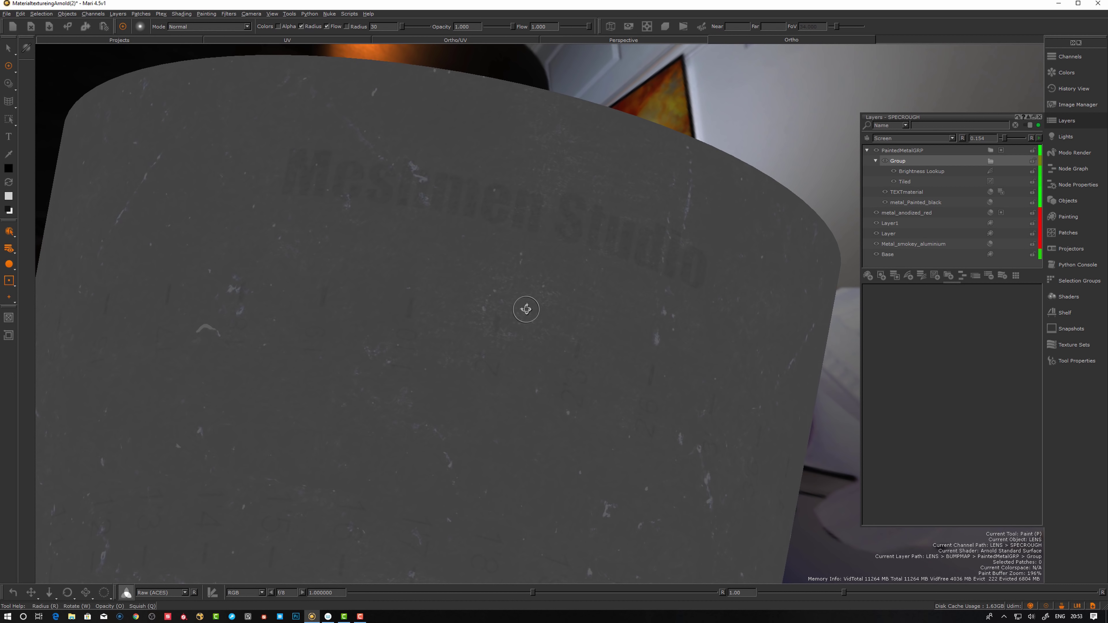
Set the Group's opacity to 0 and display the lens with the Arnold Standard Surface shader
{"action": "key", "text": "j"}
{"action": "left_click_drag", "start_coordinate": [1005, 139], "coordinate": [856, 169]}
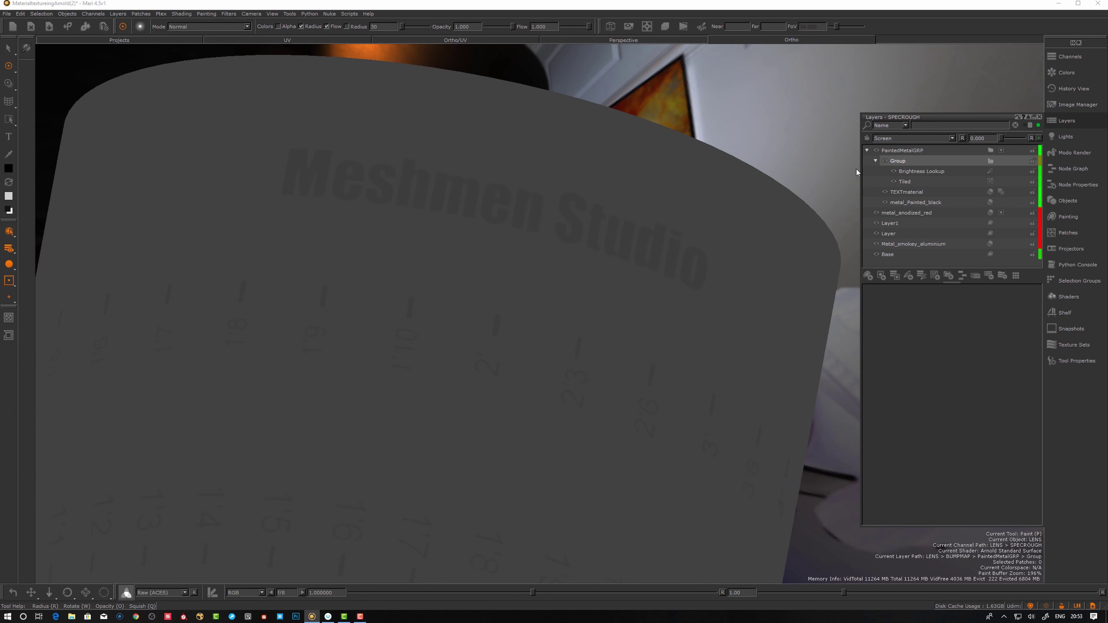
{"action": "key", "text": "Tab"}
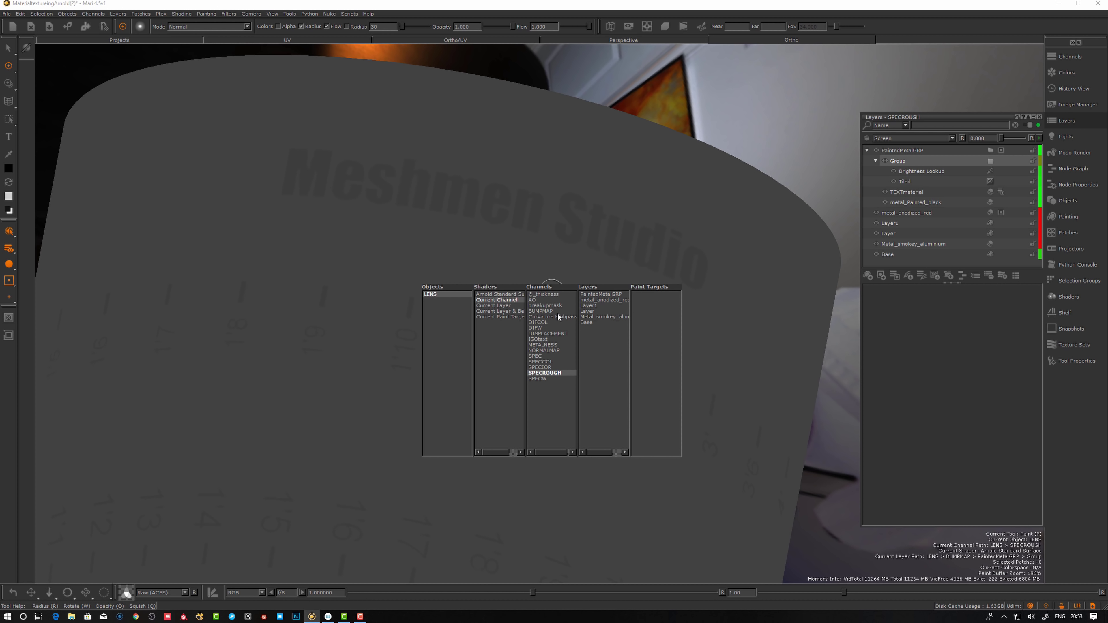
{"action": "left_click", "coordinate": [505, 299]}
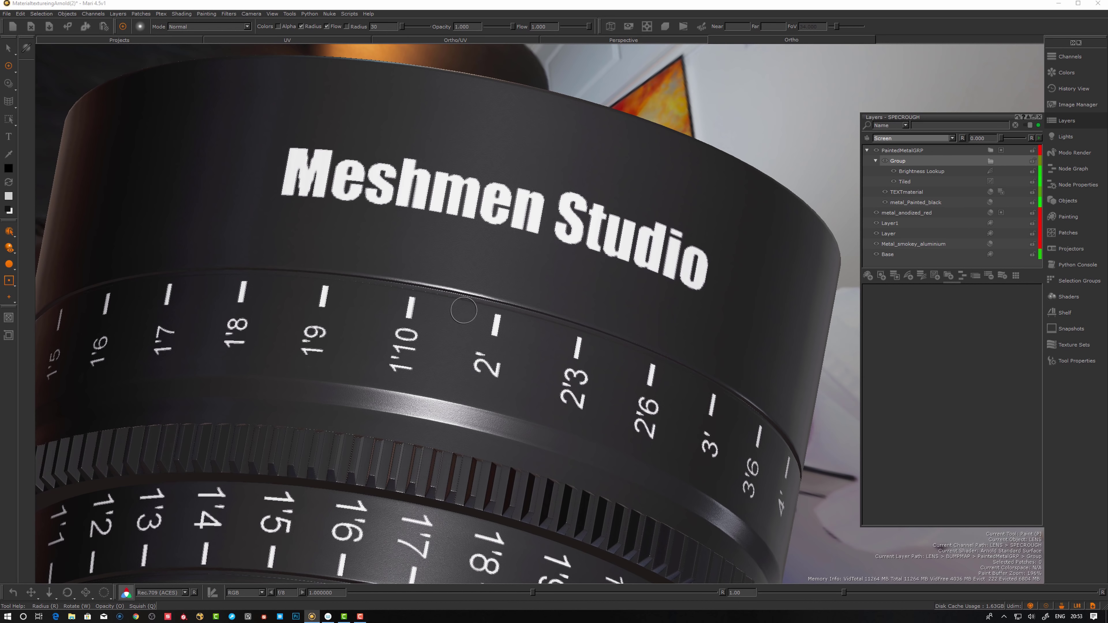
{"action": "left_click_drag", "start_coordinate": [464, 310], "coordinate": [466, 337], "text": "alt"}
{"action": "left_click_drag", "start_coordinate": [535, 328], "coordinate": [619, 339], "text": "alt"}
{"action": "right_click_drag", "start_coordinate": [480, 332], "coordinate": [383, 331], "text": "alt"}
{"action": "left_click_drag", "start_coordinate": [384, 331], "coordinate": [318, 389], "text": "alt"}
{"action": "right_click_drag", "start_coordinate": [319, 389], "coordinate": [474, 369], "text": "alt"}
{"action": "middle_click_drag", "start_coordinate": [474, 369], "coordinate": [473, 402], "text": "alt"}
{"action": "right_click_drag", "start_coordinate": [473, 401], "coordinate": [492, 396], "text": "alt"}
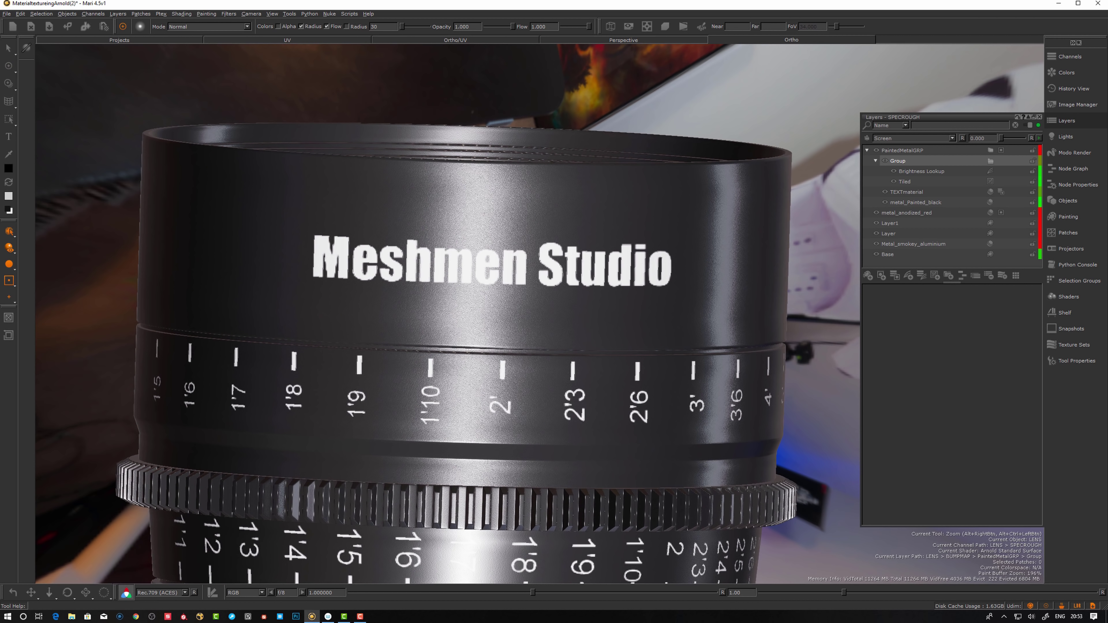
Raise the Group's opacity to 0.5 and check the roughness breakup in the lens reflections
{"action": "left_click", "coordinate": [900, 163]}
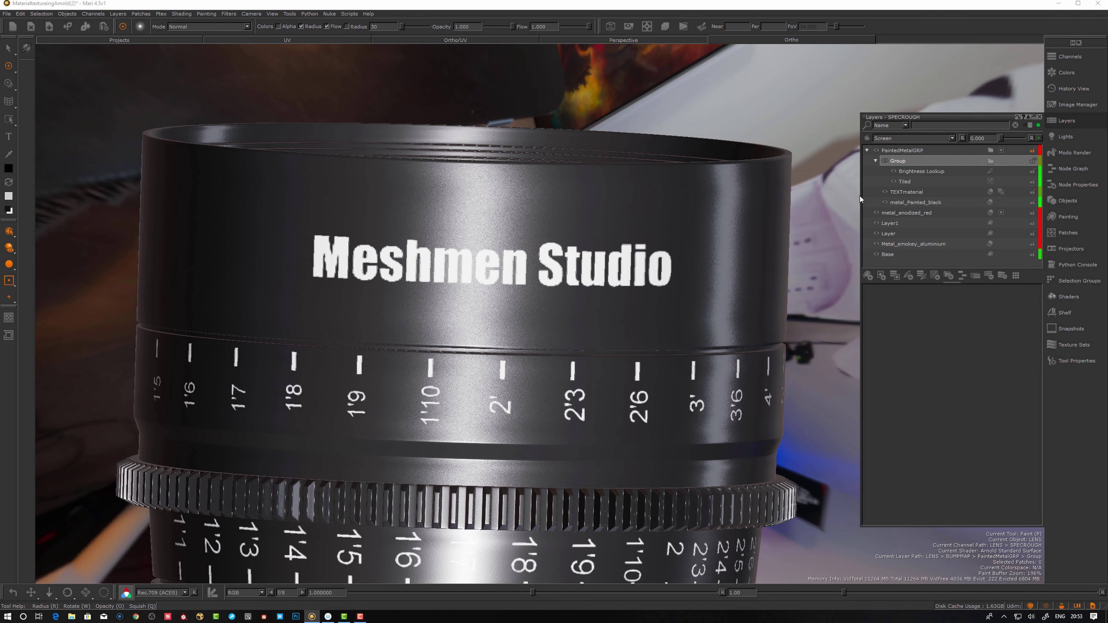
{"action": "left_click_drag", "start_coordinate": [1001, 138], "coordinate": [1011, 139]}
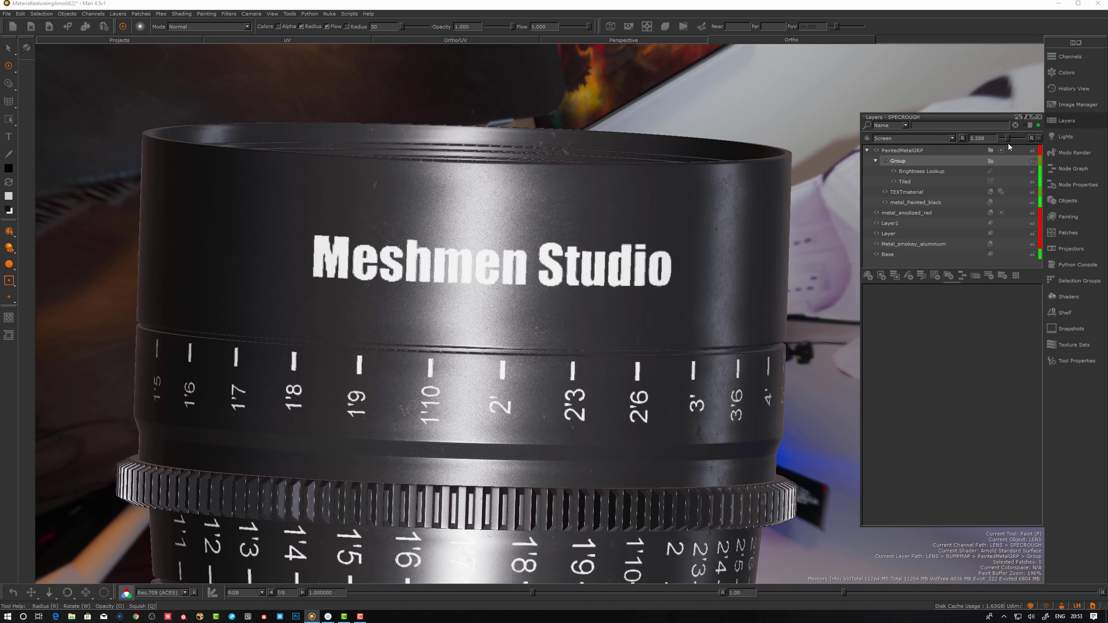
{"action": "left_click_drag", "start_coordinate": [454, 305], "coordinate": [596, 269], "text": "alt"}
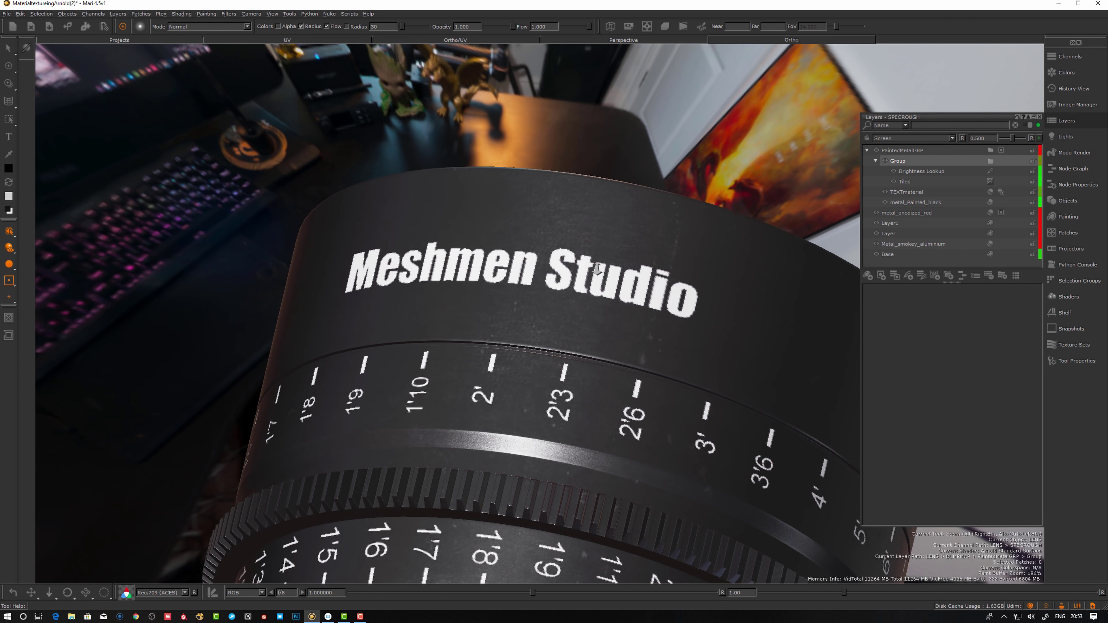
{"action": "right_click_drag", "start_coordinate": [596, 270], "coordinate": [645, 283], "text": "alt"}
{"action": "left_click_drag", "start_coordinate": [646, 282], "coordinate": [646, 362], "text": "alt"}
{"action": "right_click_drag", "start_coordinate": [645, 331], "coordinate": [524, 297], "text": "alt"}
{"action": "left_click_drag", "start_coordinate": [523, 297], "coordinate": [581, 292], "text": "alt"}
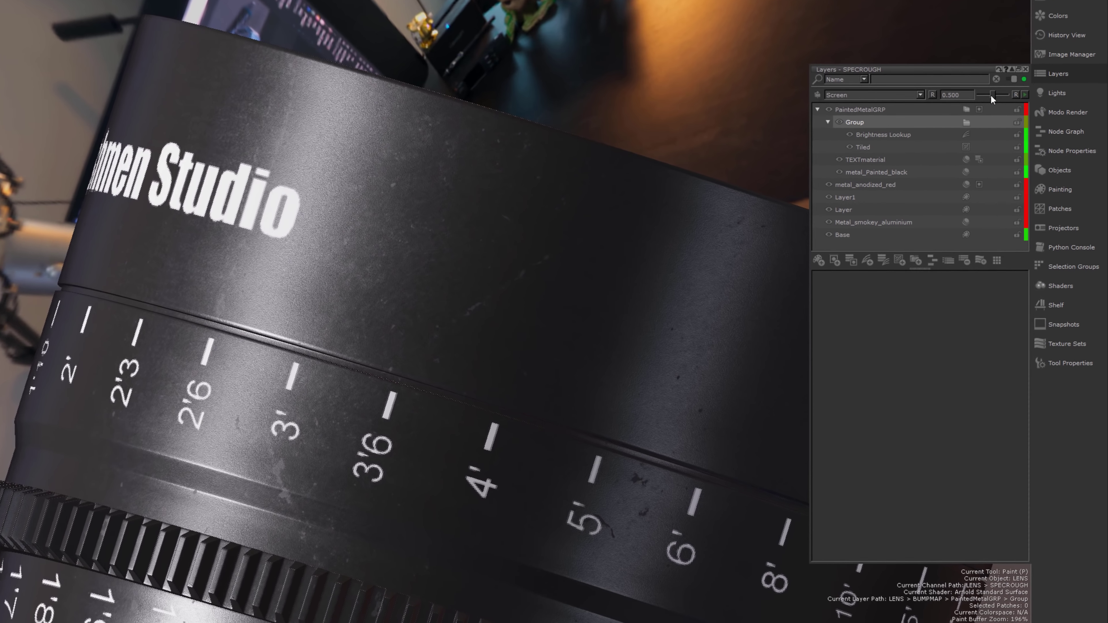
Set the Group's opacity to 0.288 and check the highlights around the distance scale up close
{"action": "left_click_drag", "start_coordinate": [1011, 138], "coordinate": [1012, 138]}
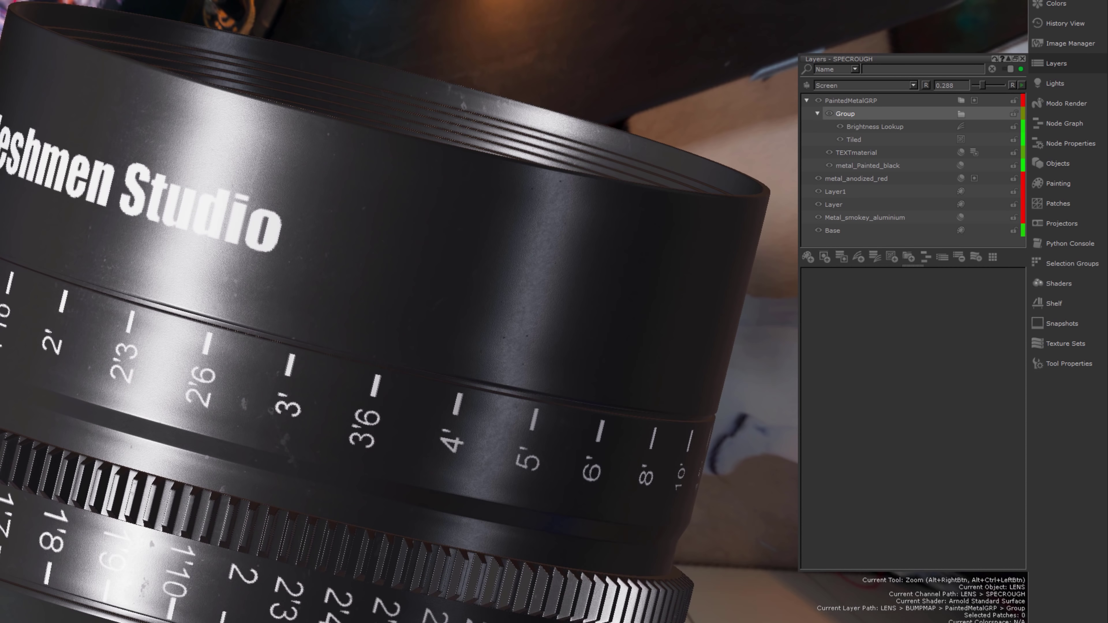
{"action": "scroll", "coordinate": [329, 285], "scroll_direction": "up", "scroll_amount": 5}
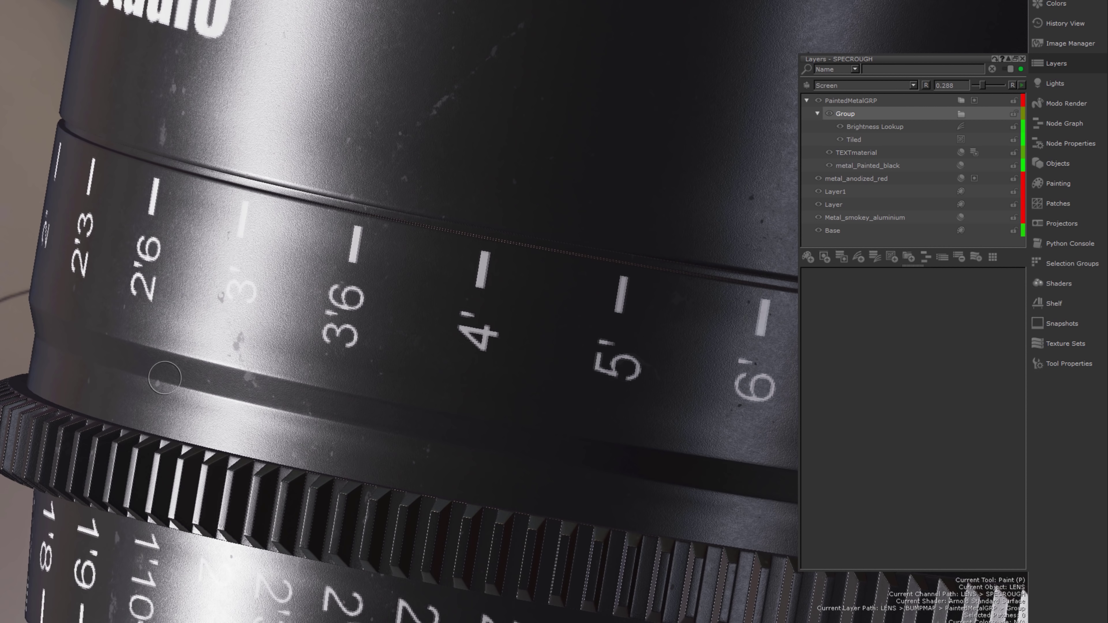
{"action": "left_click_drag", "start_coordinate": [165, 378], "coordinate": [152, 376], "text": "alt"}
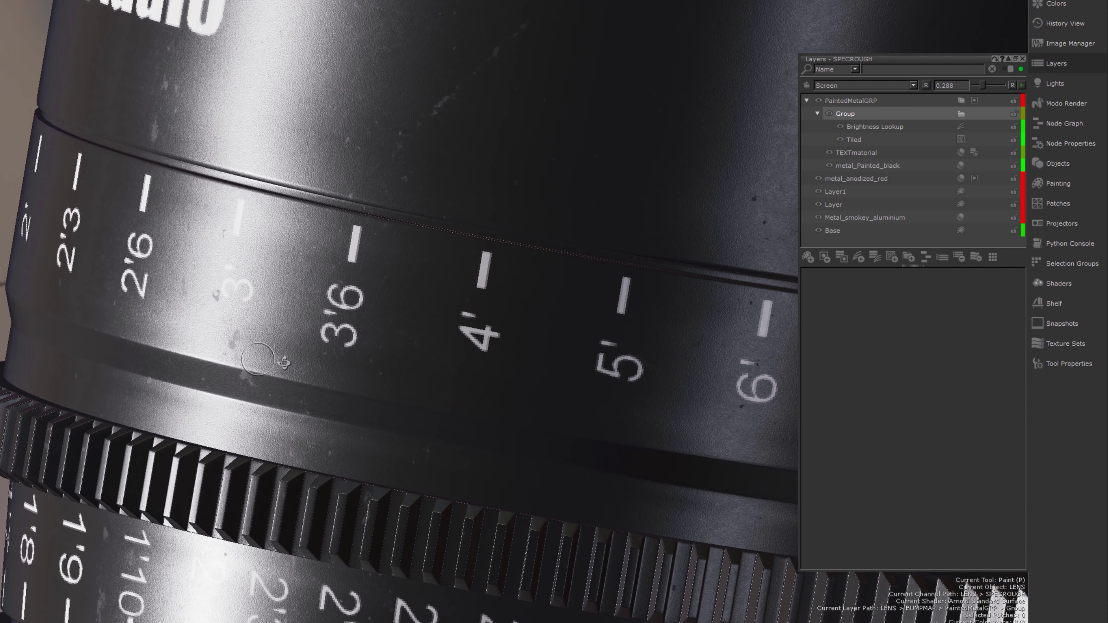
{"action": "left_click_drag", "start_coordinate": [257, 360], "coordinate": [214, 364], "text": "alt"}
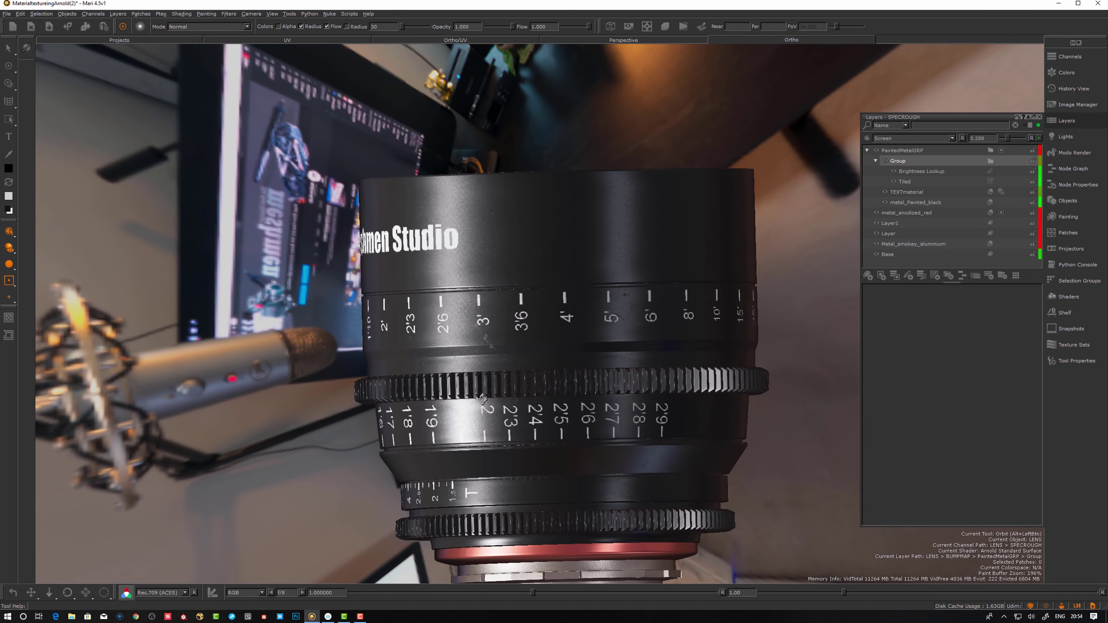
Examine the roughness breakup in the painted metal's highlights from several angles around the lens
{"action": "left_click_drag", "start_coordinate": [564, 358], "coordinate": [655, 366], "text": "alt"}
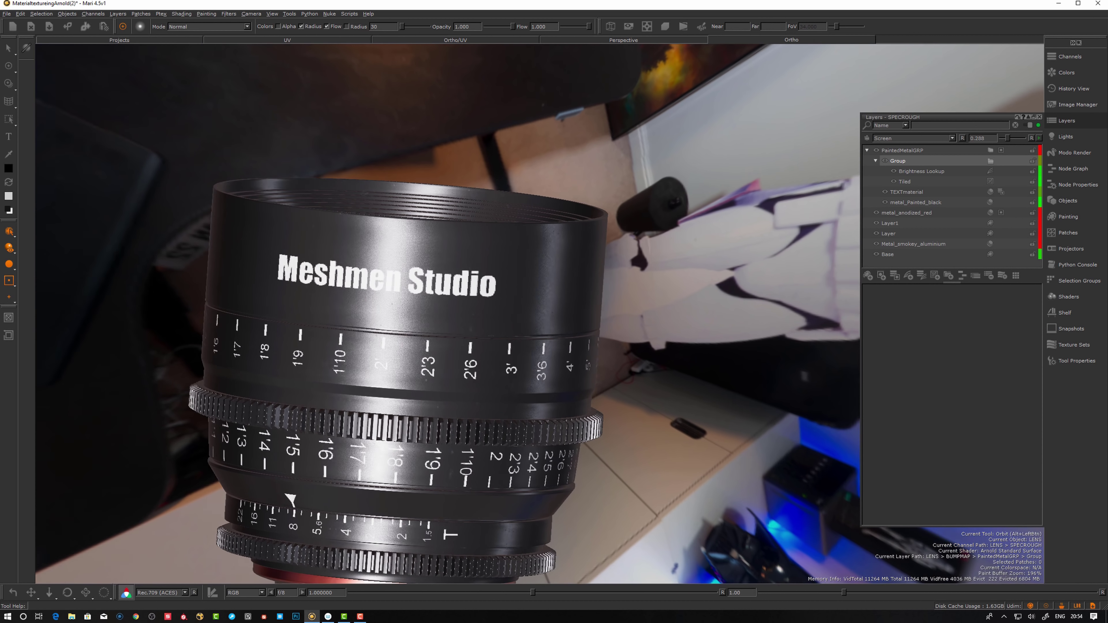
{"action": "middle_click_drag", "start_coordinate": [436, 349], "coordinate": [530, 361], "text": "alt"}
{"action": "right_click_drag", "start_coordinate": [530, 362], "coordinate": [610, 361], "text": "alt"}
{"action": "left_click_drag", "start_coordinate": [480, 362], "coordinate": [567, 361], "text": "alt"}
{"action": "right_click_drag", "start_coordinate": [567, 361], "coordinate": [493, 361], "text": "alt"}
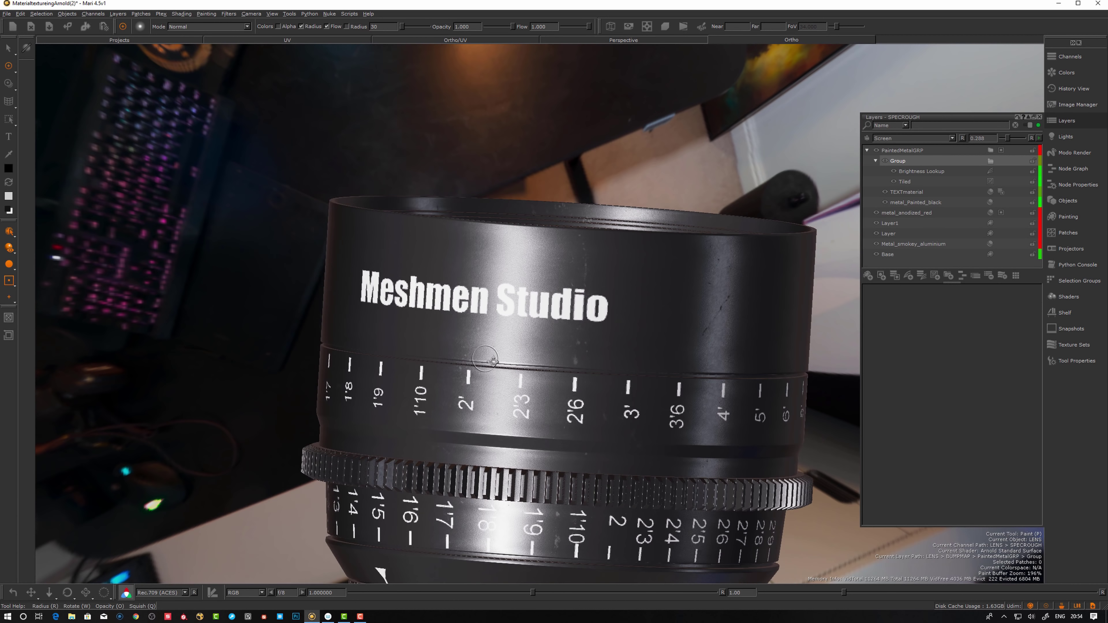
{"action": "mouse_move", "coordinate": [493, 361]}
{"action": "left_mouse_down", "text": "alt"}
{"action": "mouse_move", "coordinate": [579, 366]}
{"action": "mouse_move", "coordinate": [504, 361]}
{"action": "mouse_move", "coordinate": [525, 371]}
{"action": "left_mouse_up", "text": "alt"}
{"action": "right_click_drag", "start_coordinate": [589, 374], "coordinate": [550, 372], "text": "alt"}
{"action": "left_click_drag", "start_coordinate": [550, 372], "coordinate": [510, 371], "text": "alt"}
{"action": "middle_click_drag", "start_coordinate": [499, 363], "coordinate": [504, 370], "text": "alt"}
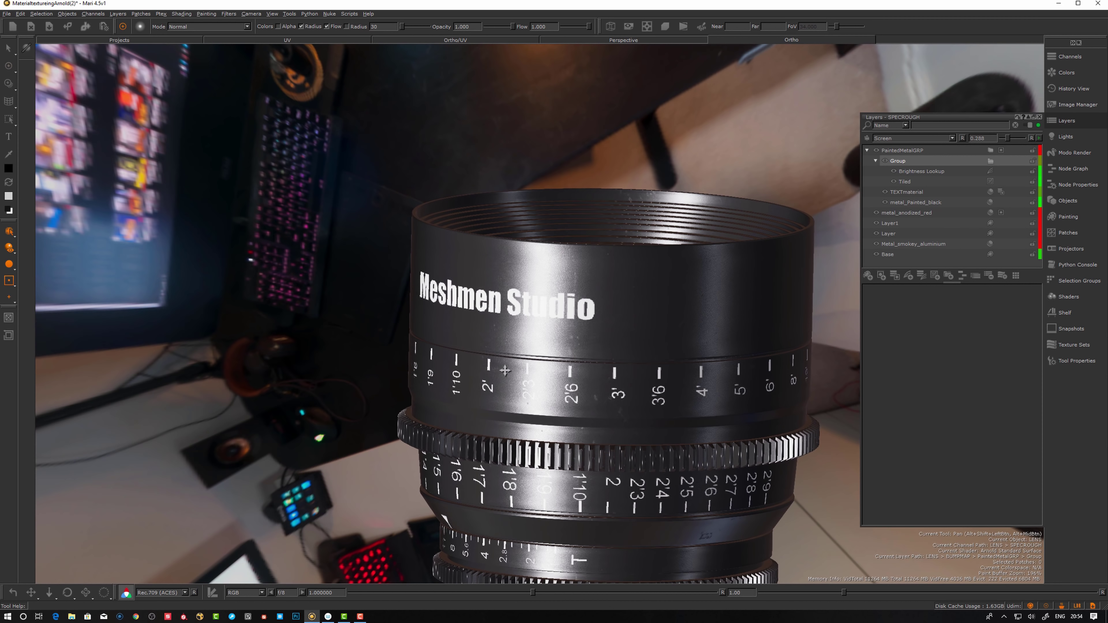
{"action": "mouse_move", "coordinate": [504, 370]}
{"action": "left_mouse_down", "text": "alt"}
{"action": "mouse_move", "coordinate": [545, 378]}
{"action": "mouse_move", "coordinate": [539, 371]}
{"action": "left_mouse_up", "text": "alt"}
{"action": "right_click_drag", "start_coordinate": [539, 371], "coordinate": [601, 381], "text": "alt"}
{"action": "left_click_drag", "start_coordinate": [601, 381], "coordinate": [584, 376], "text": "alt"}
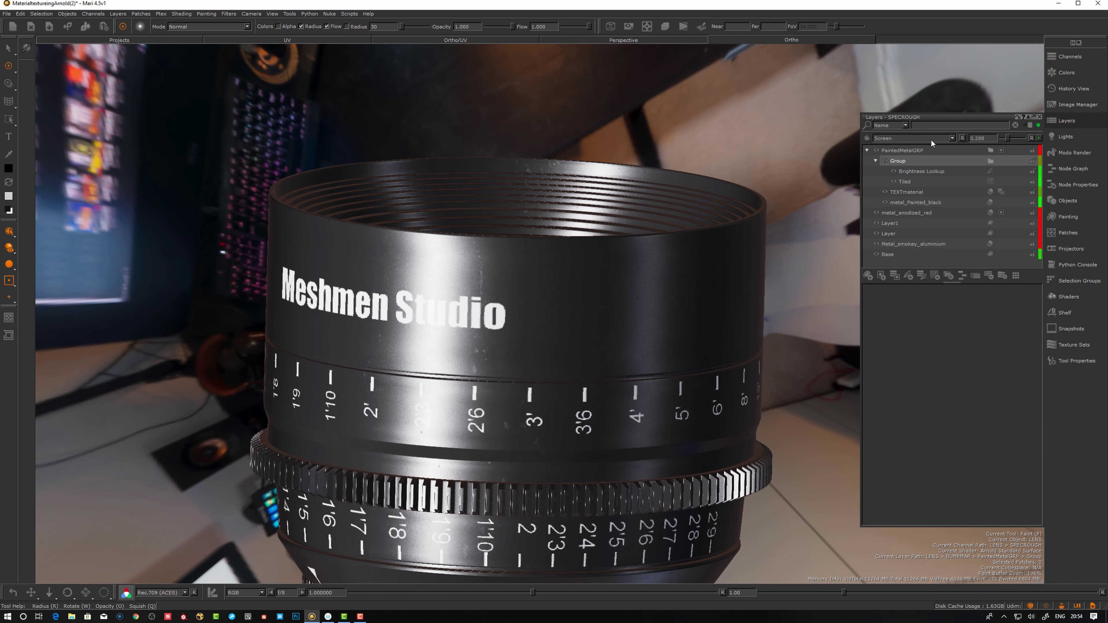
Paint a long diagonal scratch across the upper barrel in the PaintedMetalGRP mask with the metal scratch brush from the hard surface brushes
{"action": "left_click", "coordinate": [910, 152]}
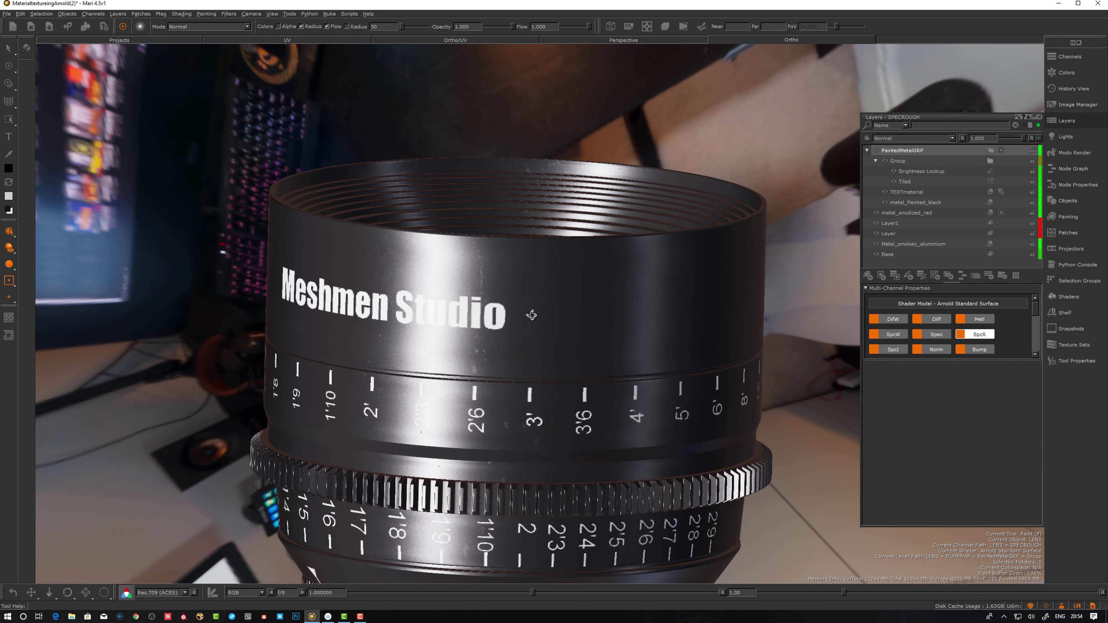
{"action": "left_click_drag", "start_coordinate": [527, 313], "coordinate": [515, 301], "text": "alt"}
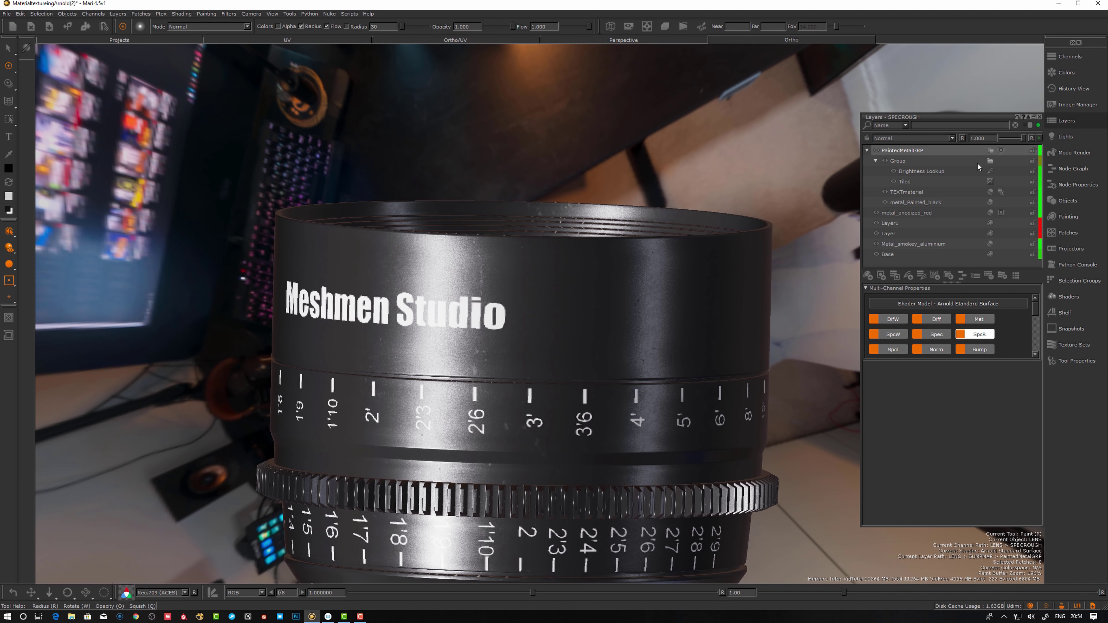
{"action": "left_click", "coordinate": [1001, 150]}
{"action": "right_click_drag", "start_coordinate": [584, 322], "coordinate": [629, 326], "text": "alt"}
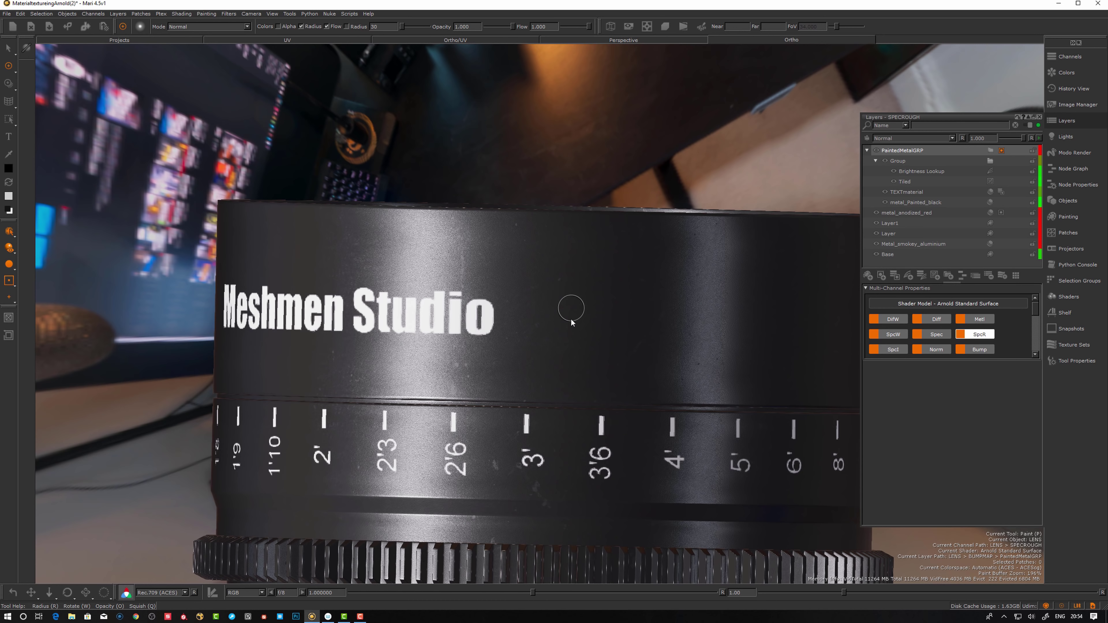
{"action": "key", "text": "space"}
{"action": "left_click", "coordinate": [553, 362]}
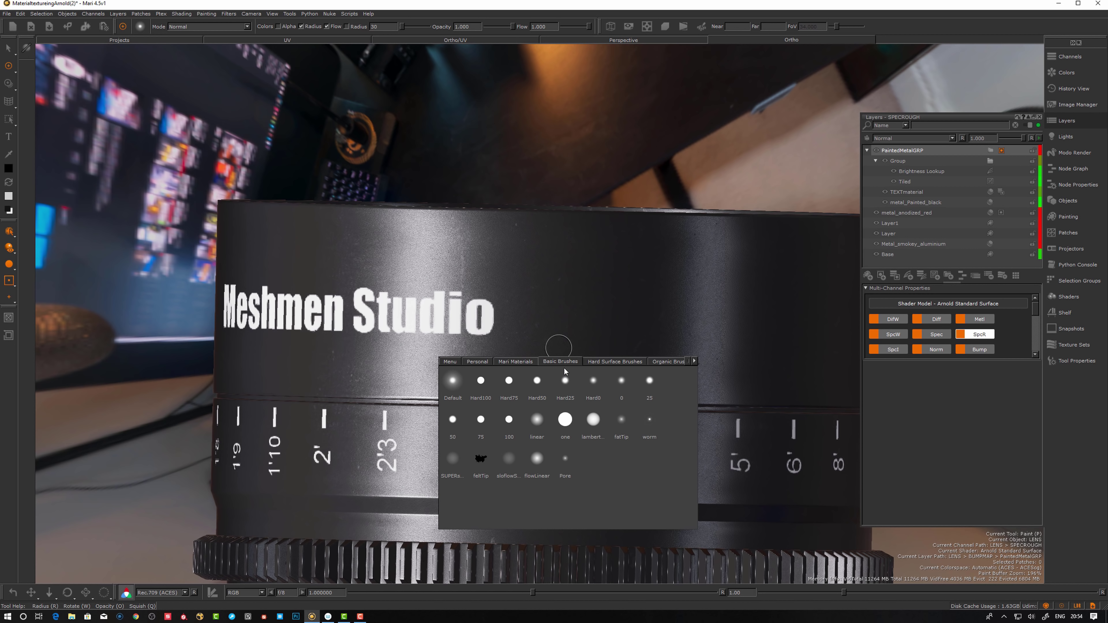
{"action": "left_click", "coordinate": [521, 362]}
{"action": "left_click", "coordinate": [477, 362]}
{"action": "left_click", "coordinate": [613, 361]}
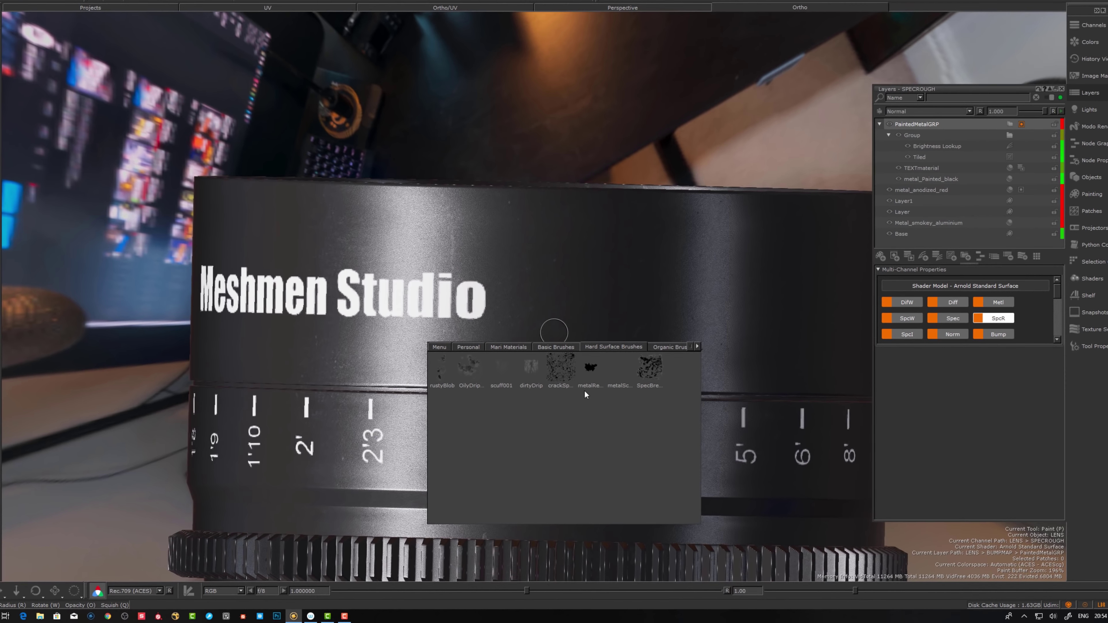
{"action": "left_click", "coordinate": [620, 371]}
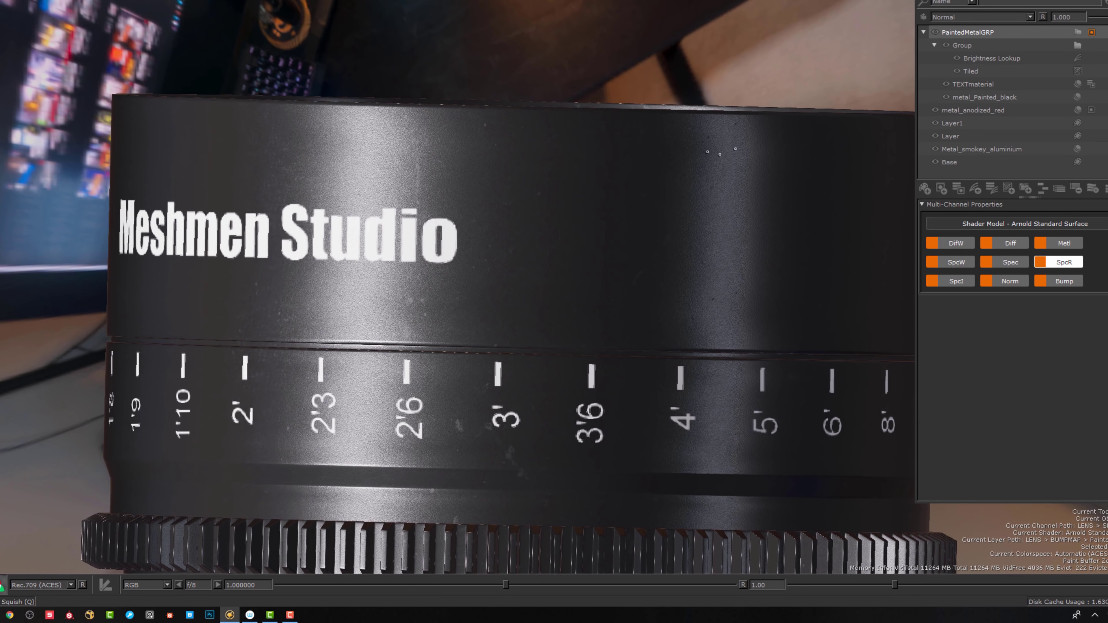
{"action": "left_click_drag", "start_coordinate": [497, 322], "coordinate": [788, 246]}
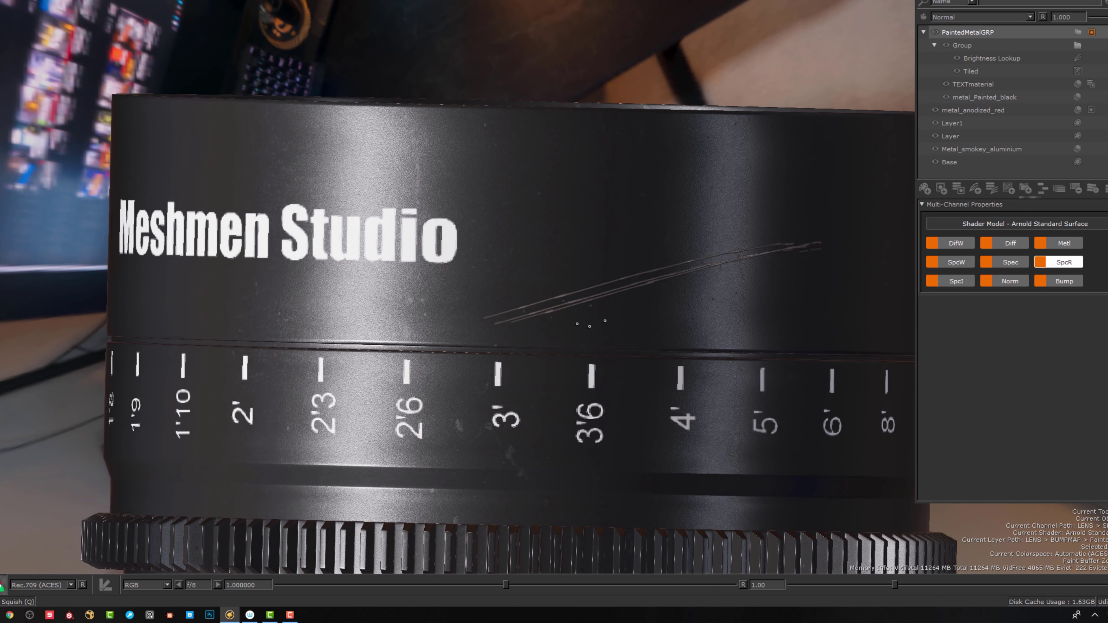
{"action": "key", "text": "b"}
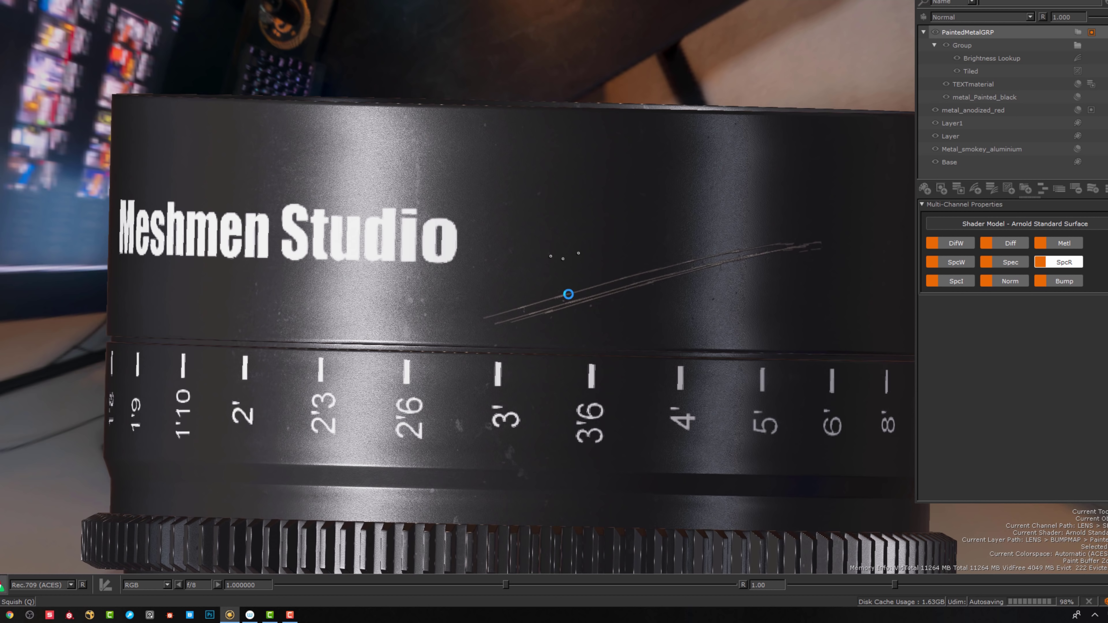
Examine the painted scratch in the barrel's highlights up close and from several angles
{"action": "left_click_drag", "start_coordinate": [510, 321], "coordinate": [652, 307], "text": "alt"}
{"action": "right_click_drag", "start_coordinate": [652, 306], "coordinate": [742, 331], "text": "alt"}
{"action": "left_click_drag", "start_coordinate": [742, 331], "coordinate": [435, 318], "text": "alt"}
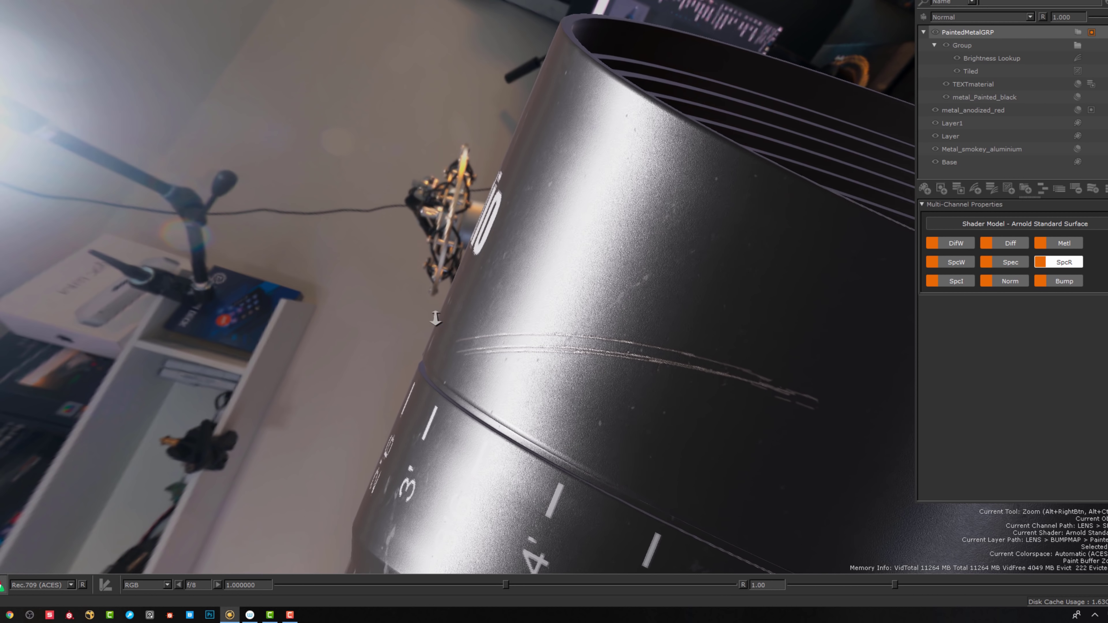
{"action": "right_click_drag", "start_coordinate": [435, 318], "coordinate": [358, 306], "text": "alt"}
{"action": "mouse_move", "coordinate": [357, 306]}
{"action": "left_mouse_down", "text": "alt"}
{"action": "mouse_move", "coordinate": [719, 324]}
{"action": "mouse_move", "coordinate": [564, 332]}
{"action": "mouse_move", "coordinate": [598, 358]}
{"action": "mouse_move", "coordinate": [474, 343]}
{"action": "left_mouse_up", "text": "alt"}
{"action": "middle_click_drag", "start_coordinate": [474, 342], "coordinate": [229, 310], "text": "alt"}
{"action": "scroll", "coordinate": [230, 309], "scroll_direction": "down", "scroll_amount": 3}
Remove the scratch from the PaintedMetalGRP mask using the basic brush "one" with white, and bake the paint
{"action": "key", "text": "k"}
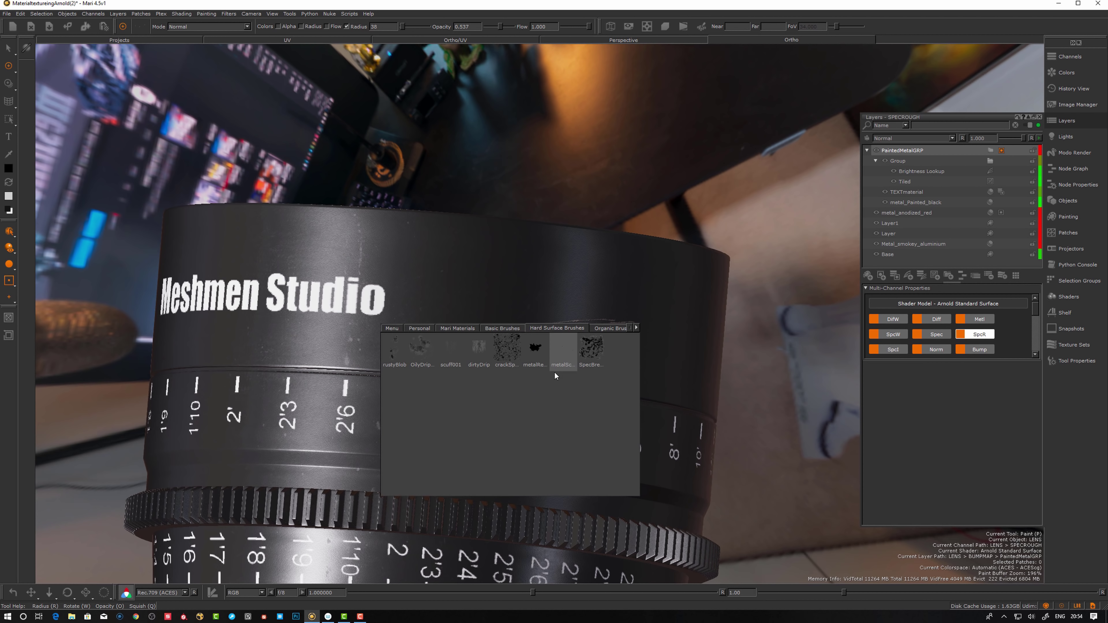
{"action": "left_click", "coordinate": [465, 331]}
{"action": "left_click", "coordinate": [508, 330]}
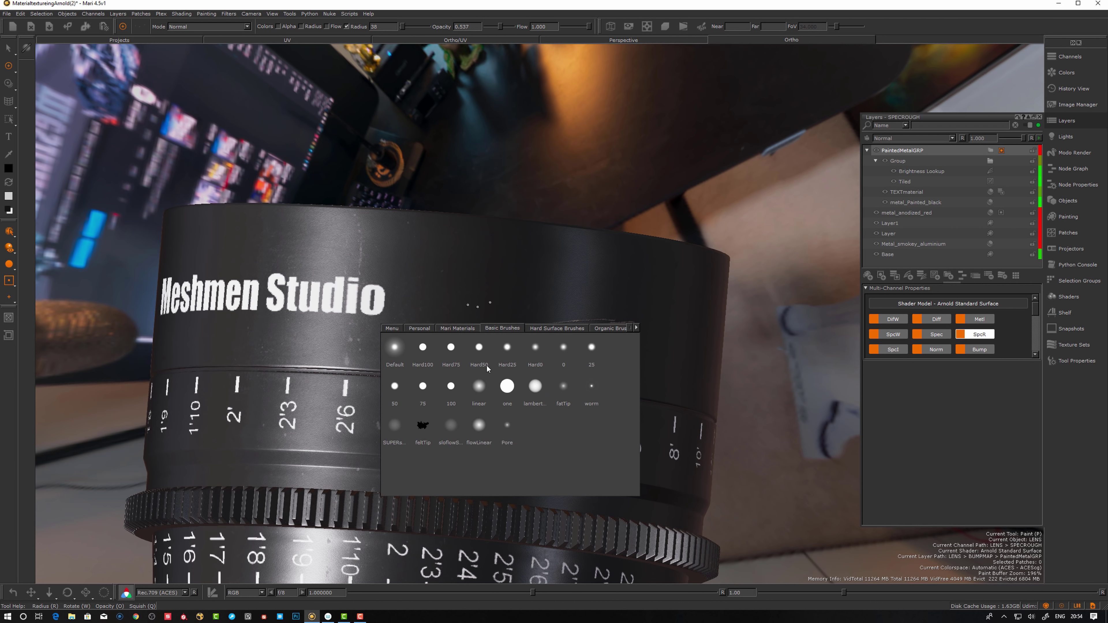
{"action": "left_click", "coordinate": [510, 386]}
{"action": "mouse_move", "coordinate": [431, 359]}
{"action": "left_mouse_down"}
{"action": "mouse_move", "coordinate": [458, 320]}
{"action": "mouse_move", "coordinate": [502, 349]}
{"action": "left_mouse_up"}
{"action": "key", "text": "ctrl+z"}
{"action": "key", "text": "c"}
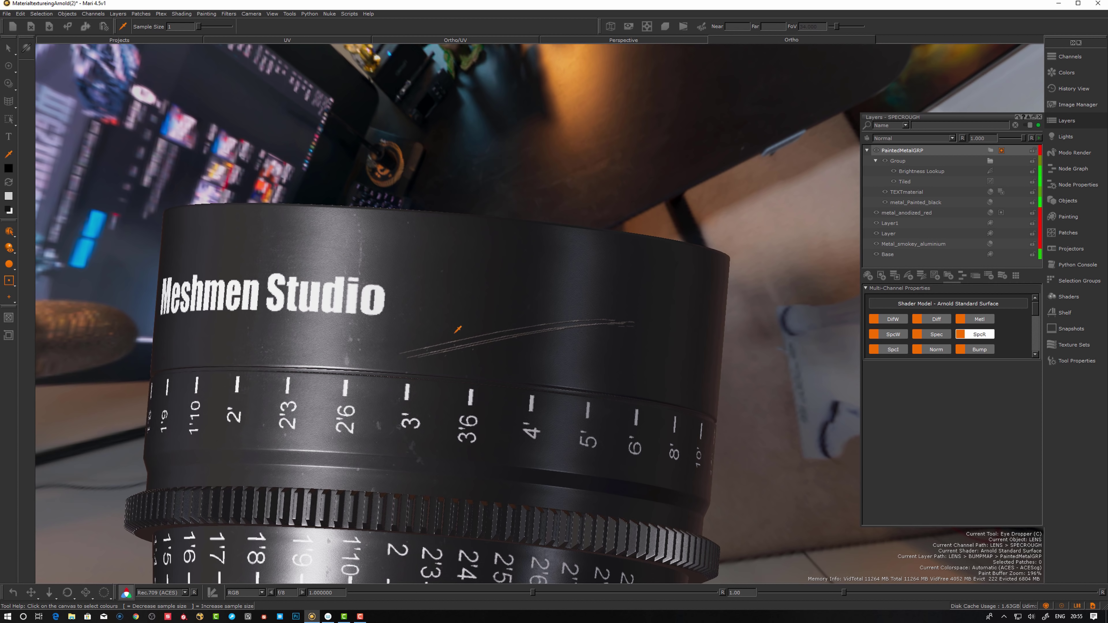
{"action": "key", "text": "p"}
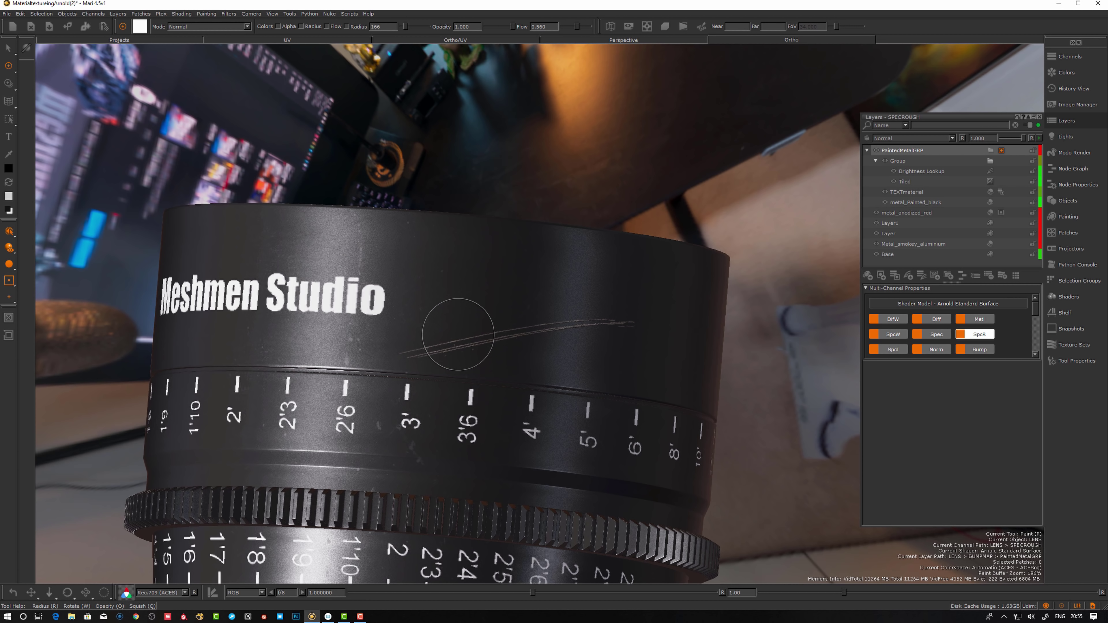
{"action": "left_click_drag", "start_coordinate": [458, 334], "coordinate": [400, 345]}
{"action": "key", "text": "ctrl+z"}
{"action": "key", "text": "ctrl+z"}
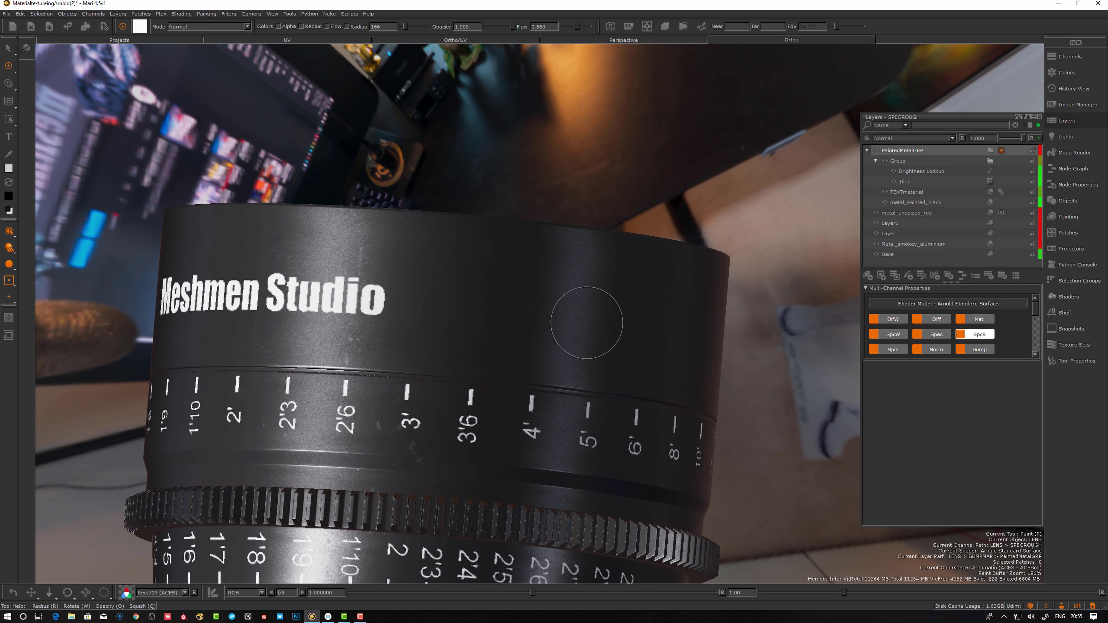
{"action": "key", "text": "b"}
Examine the painted barrel and the knurled rings from several distances and angles
{"action": "middle_click_drag", "start_coordinate": [564, 322], "coordinate": [463, 331]}
{"action": "right_click_drag", "start_coordinate": [524, 334], "coordinate": [477, 334], "text": "alt"}
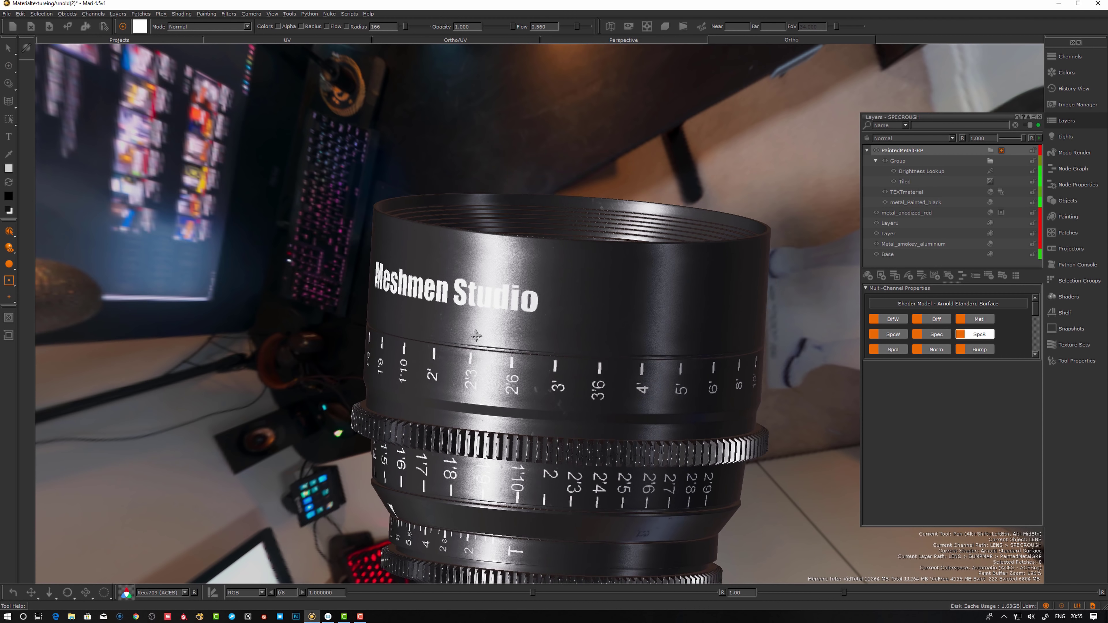
{"action": "middle_click_drag", "start_coordinate": [477, 333], "coordinate": [484, 209], "text": "alt"}
{"action": "left_click_drag", "start_coordinate": [567, 362], "coordinate": [517, 321], "text": "alt"}
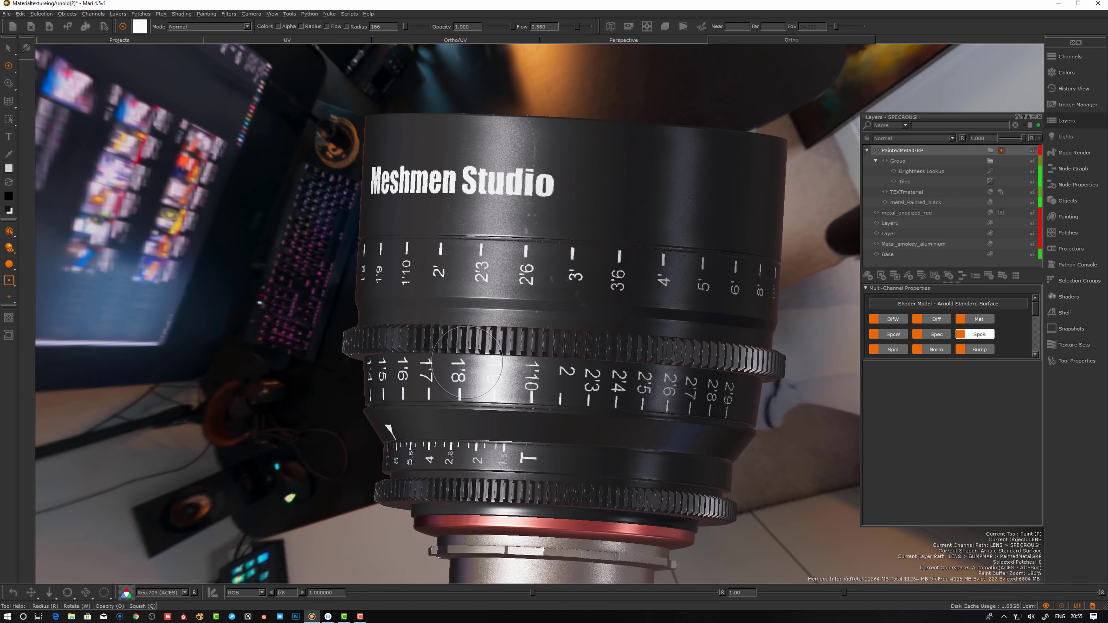
{"action": "key", "text": "s"}
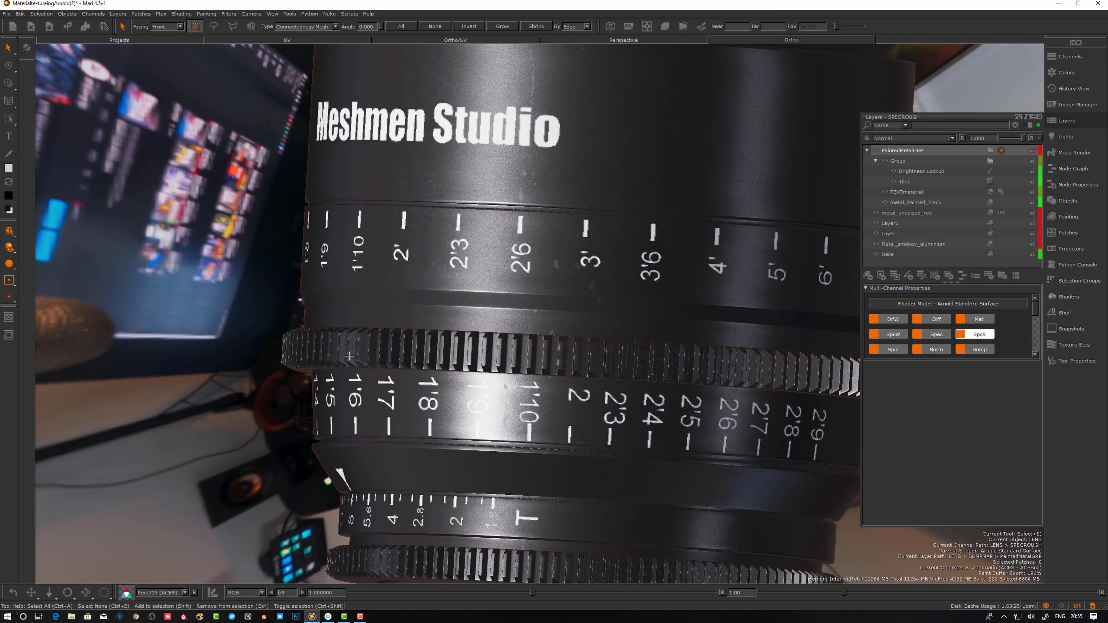
{"action": "left_click_drag", "start_coordinate": [348, 352], "coordinate": [354, 347], "text": "alt"}
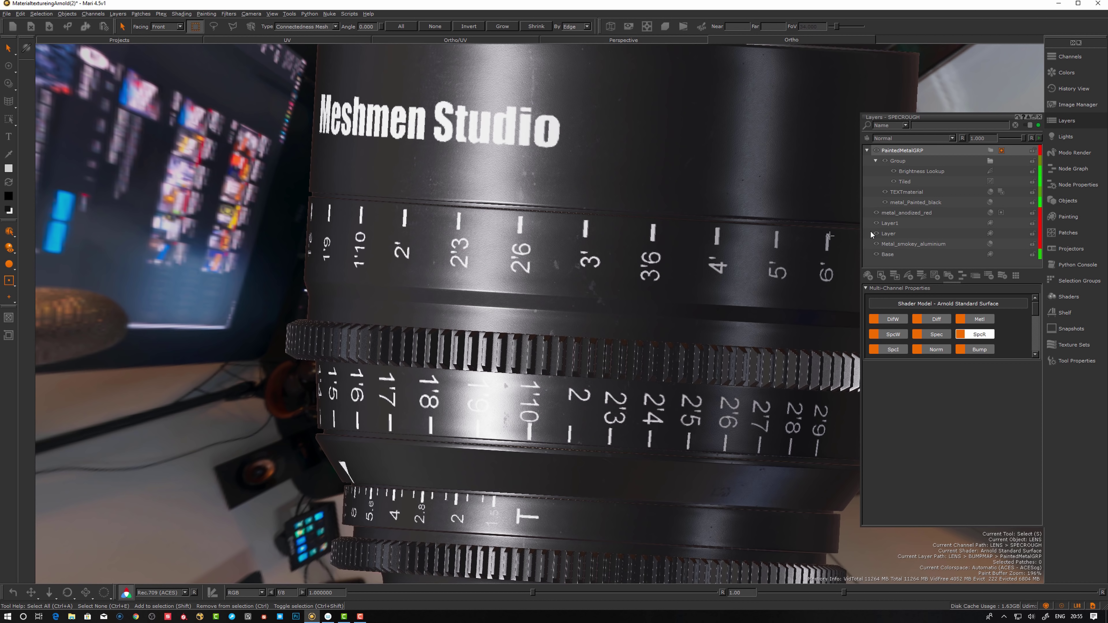
{"action": "left_click_drag", "start_coordinate": [620, 292], "coordinate": [596, 306], "text": "alt"}
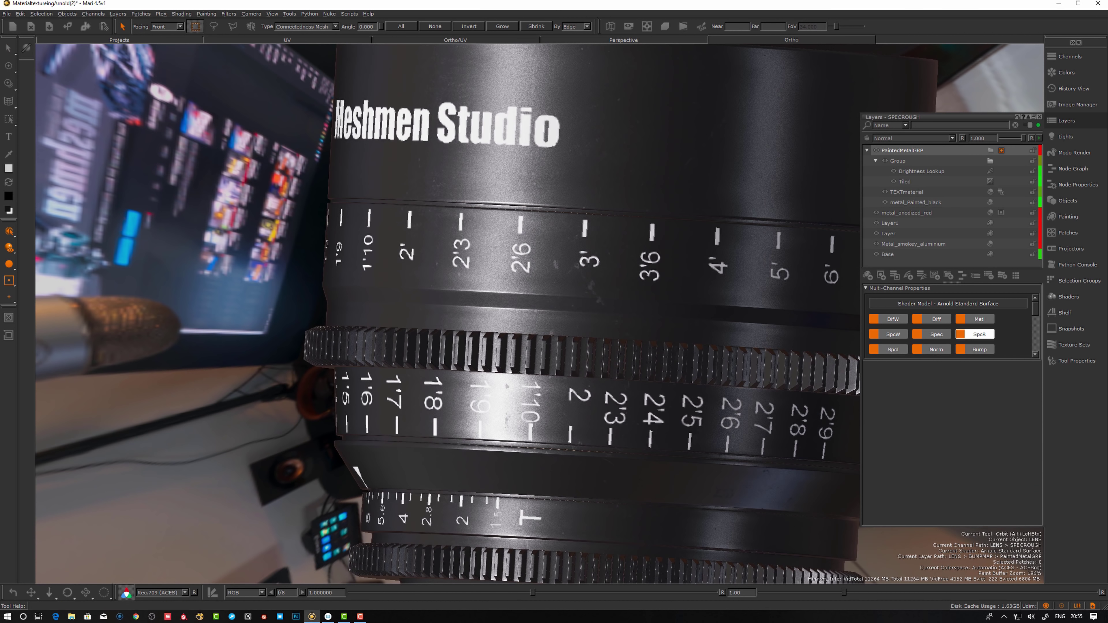
{"action": "right_click_drag", "start_coordinate": [595, 306], "coordinate": [603, 301], "text": "alt"}
{"action": "left_click_drag", "start_coordinate": [603, 301], "coordinate": [626, 294], "text": "alt"}
{"action": "right_click_drag", "start_coordinate": [625, 294], "coordinate": [546, 306], "text": "alt"}
{"action": "left_click_drag", "start_coordinate": [545, 306], "coordinate": [551, 329], "text": "alt"}
{"action": "right_click_drag", "start_coordinate": [551, 329], "coordinate": [560, 324], "text": "alt"}
{"action": "left_click_drag", "start_coordinate": [560, 325], "coordinate": [571, 345], "text": "alt"}
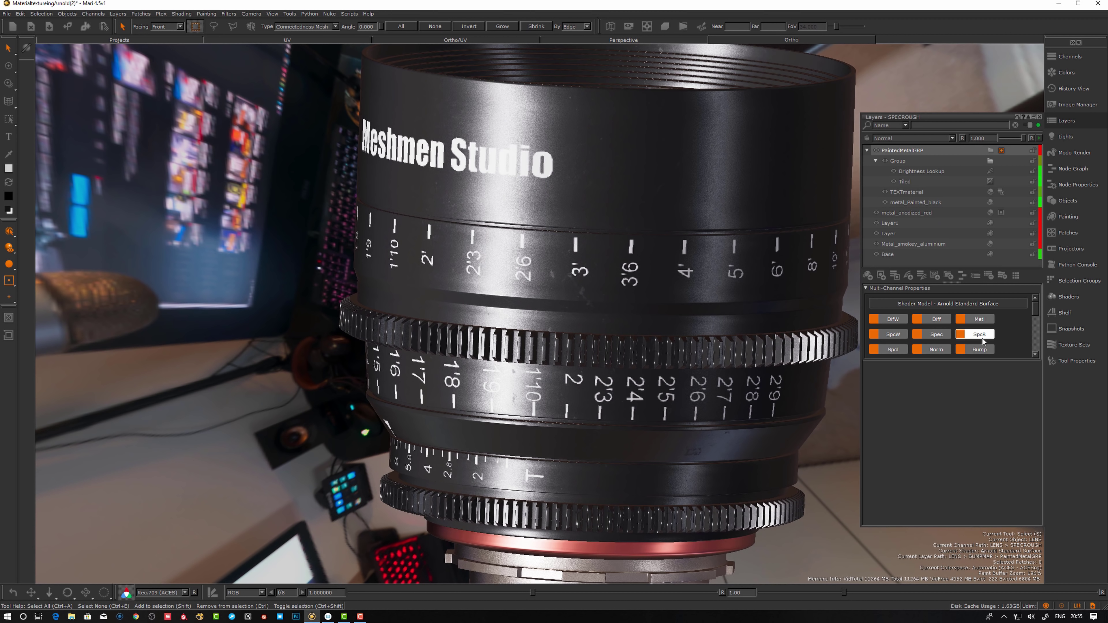
Add a new paint layer above Brightness Lookup inside the roughness breakup Group
{"action": "left_click", "coordinate": [898, 160]}
{"action": "left_click", "coordinate": [868, 275]}
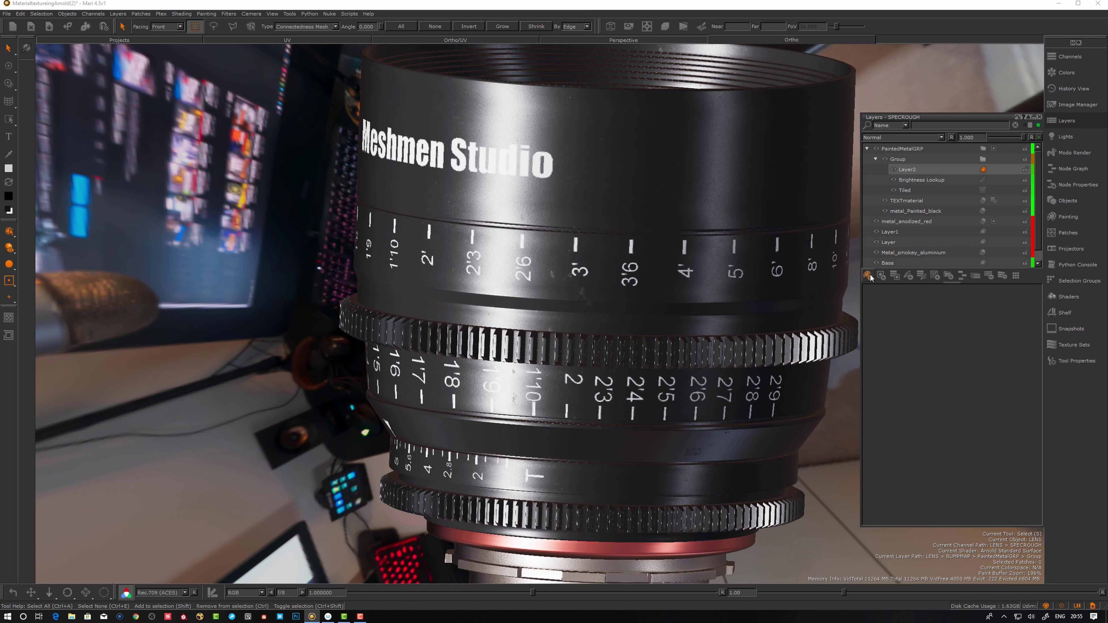
{"action": "left_click", "coordinate": [911, 171]}
Switch the selection to Patch Mode and select the patch containing the two knurled rings
{"action": "left_click_drag", "start_coordinate": [571, 371], "coordinate": [563, 353], "text": "alt"}
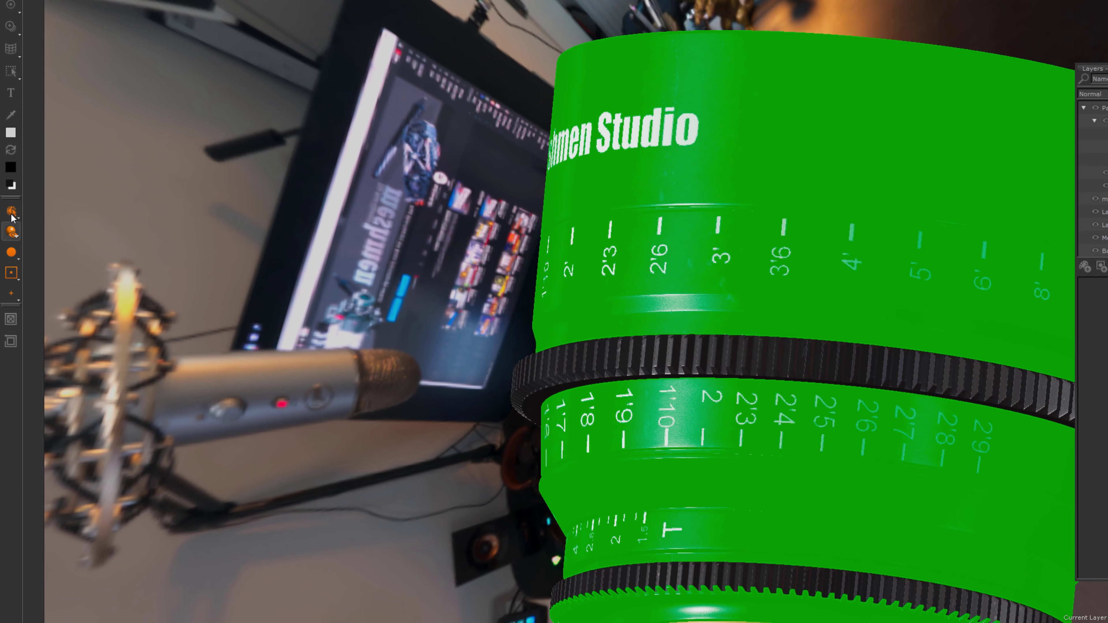
{"action": "left_click", "coordinate": [9, 232]}
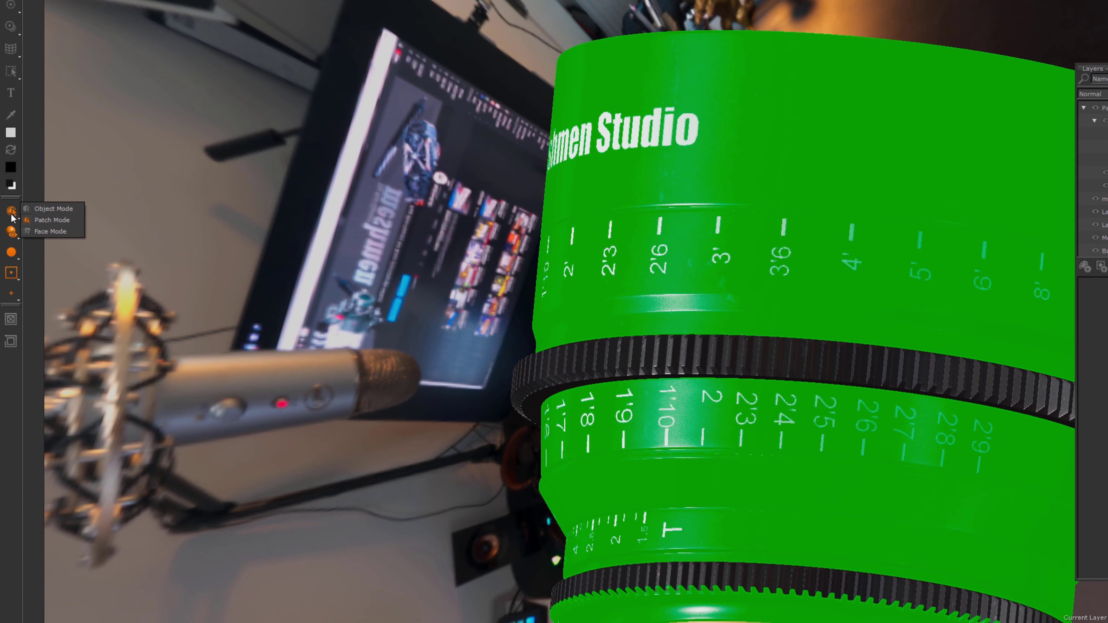
{"action": "left_click", "coordinate": [38, 220]}
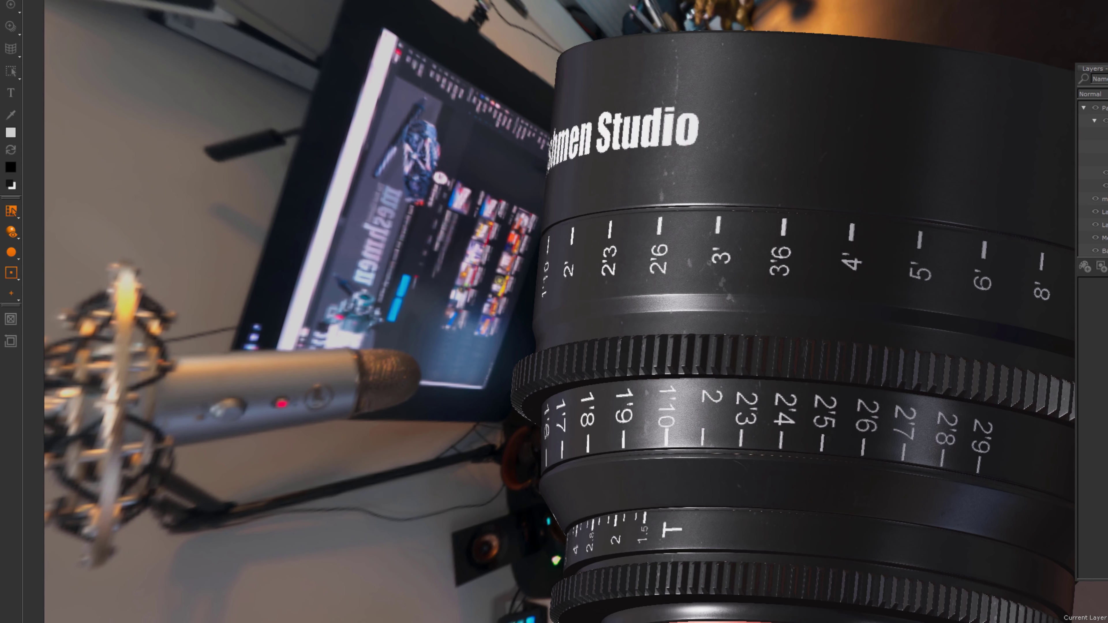
{"action": "left_click", "coordinate": [621, 356]}
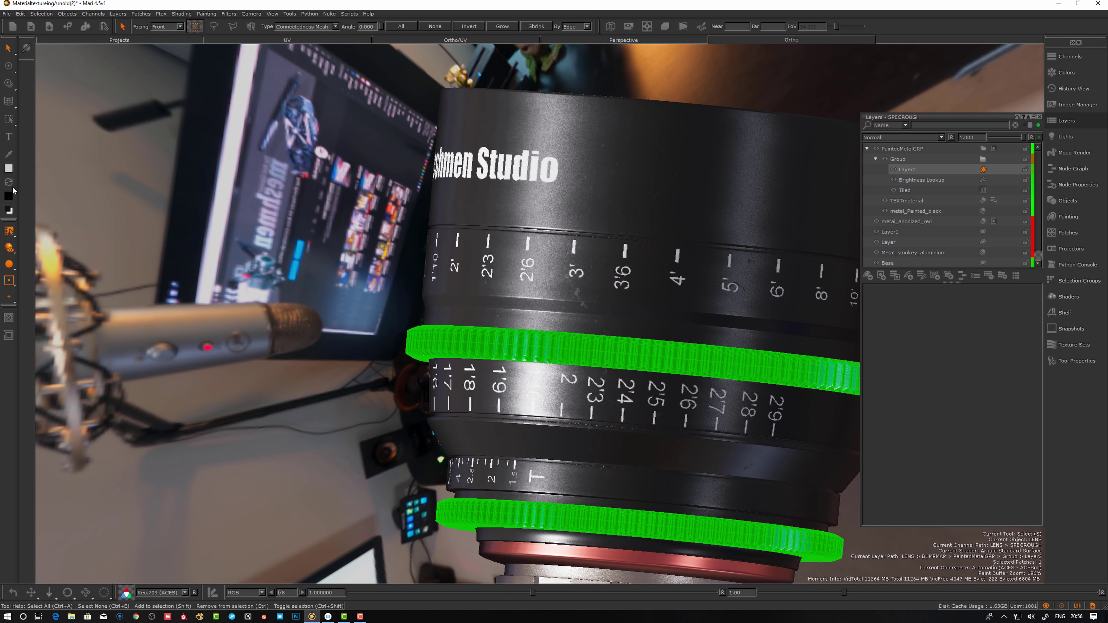
Swap the foreground colour to black and fill the selected knurled-ring patch with it
{"action": "left_click", "coordinate": [10, 184]}
{"action": "left_click_drag", "start_coordinate": [11, 173], "coordinate": [466, 339]}
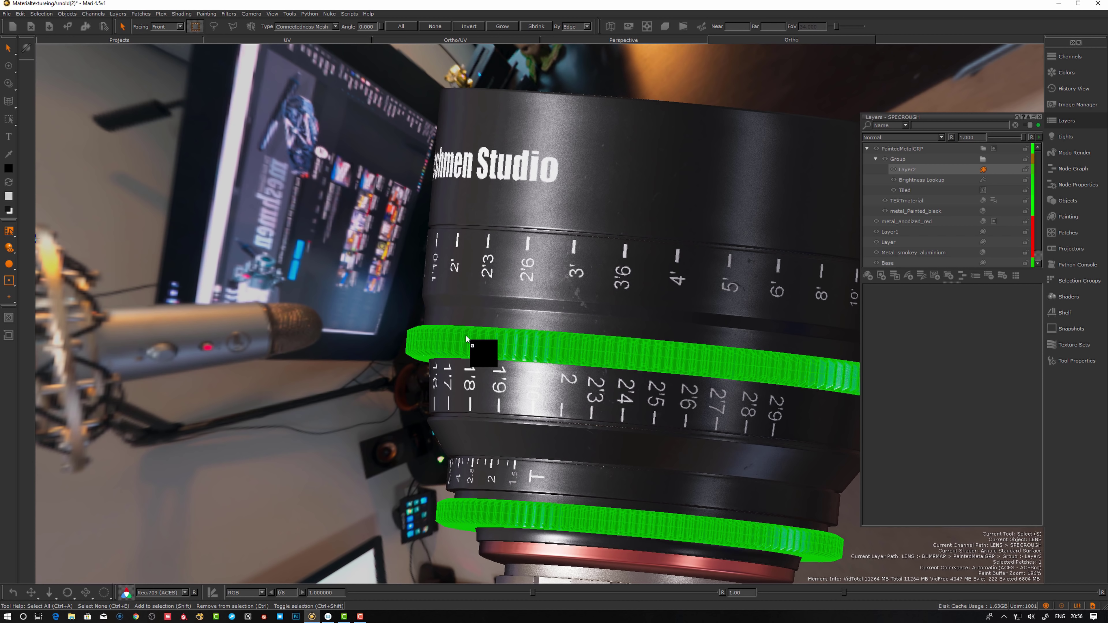
{"action": "left_click_drag", "start_coordinate": [466, 339], "coordinate": [466, 338]}
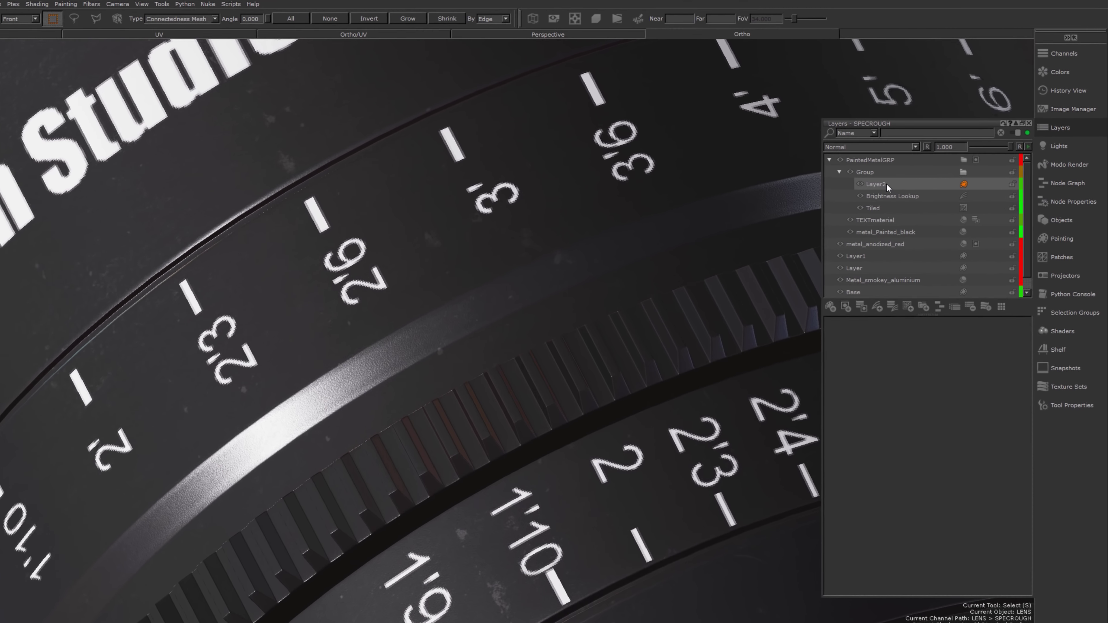
Move Layer2 out of the Group so it sits directly above it in PaintedMetalGRP
{"action": "mouse_move", "coordinate": [886, 184]}
{"action": "left_mouse_down"}
{"action": "mouse_move", "coordinate": [885, 166]}
{"action": "mouse_move", "coordinate": [866, 172]}
{"action": "mouse_move", "coordinate": [864, 212]}
{"action": "mouse_move", "coordinate": [861, 173]}
{"action": "left_mouse_up"}
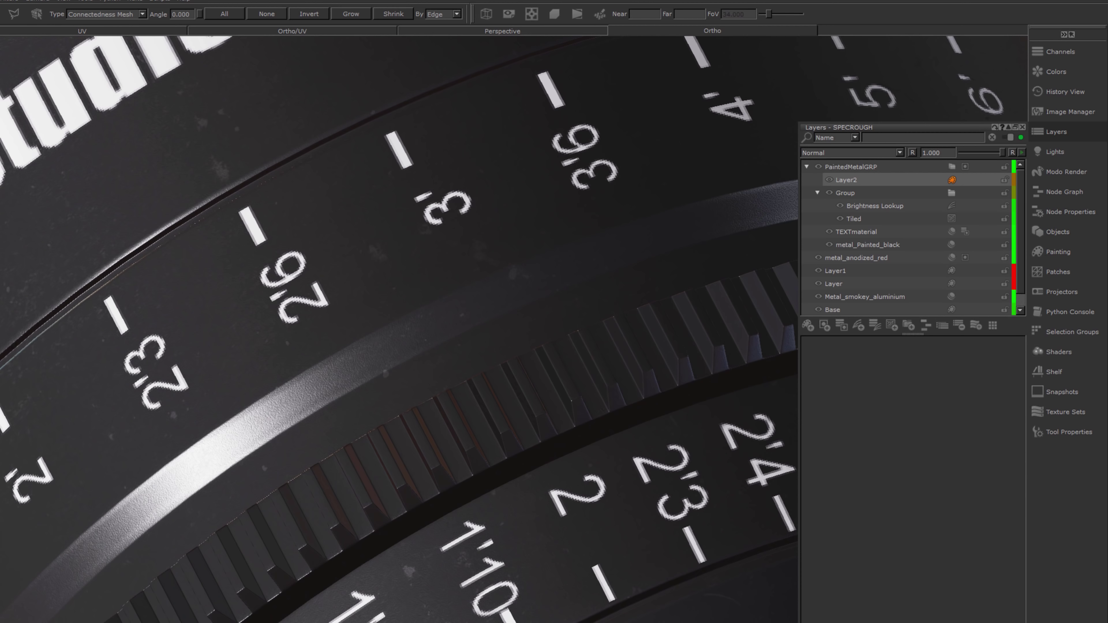
{"action": "left_click_drag", "start_coordinate": [422, 416], "coordinate": [347, 463], "text": "alt"}
{"action": "scroll", "coordinate": [181, 383], "scroll_direction": "down", "scroll_amount": 3}
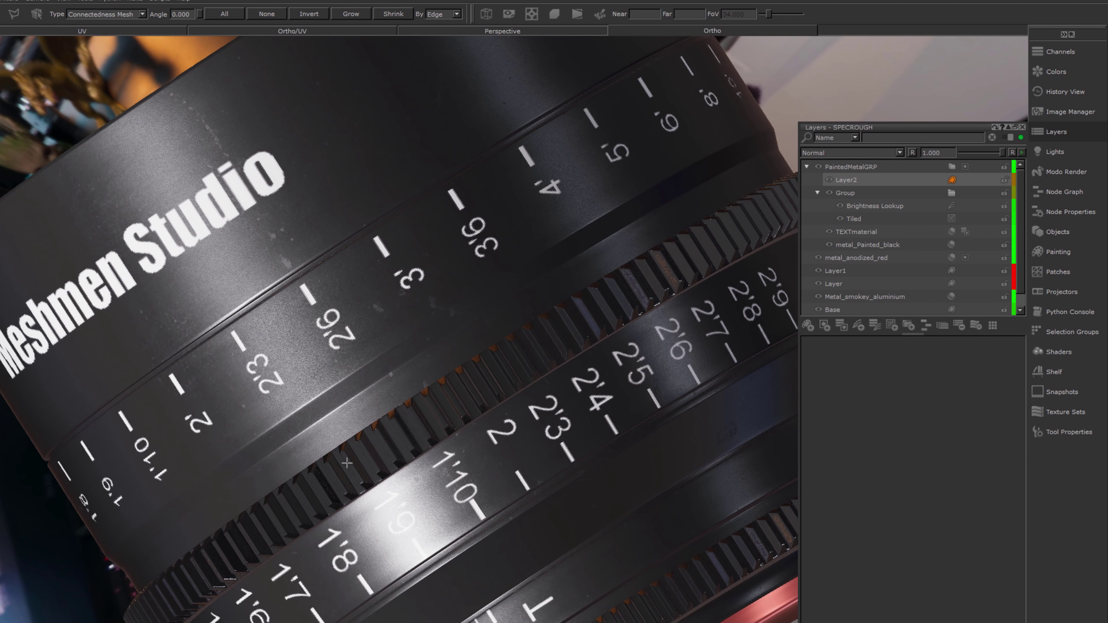
Display the lens with the Current Channel shader and examine the black-filled rings in the SPECROUGH channel
{"action": "key", "text": "j"}
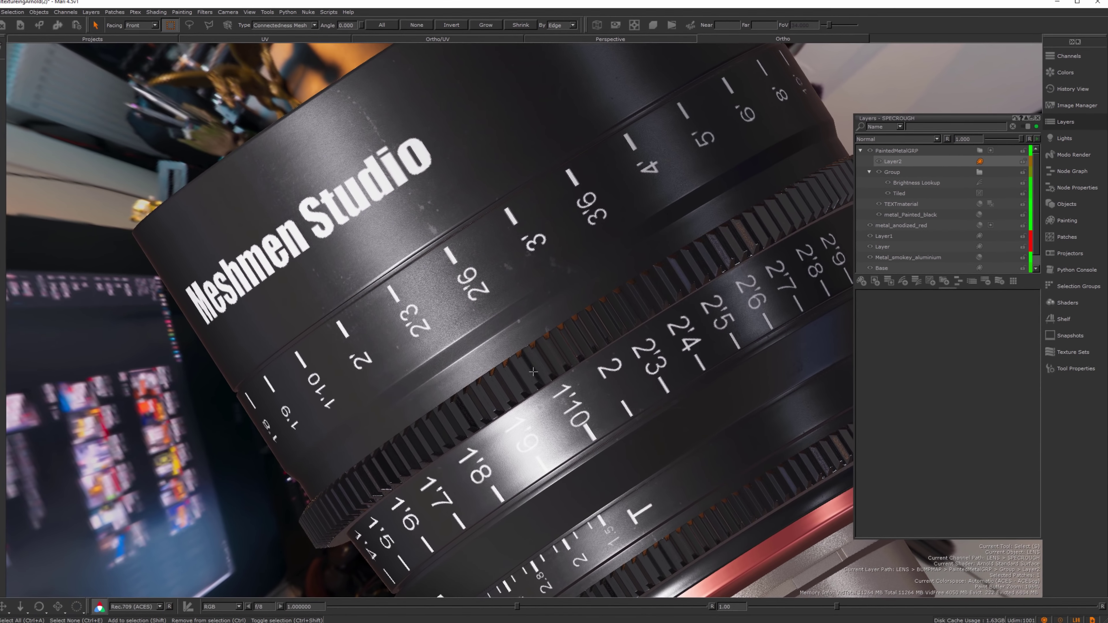
{"action": "key", "text": "j"}
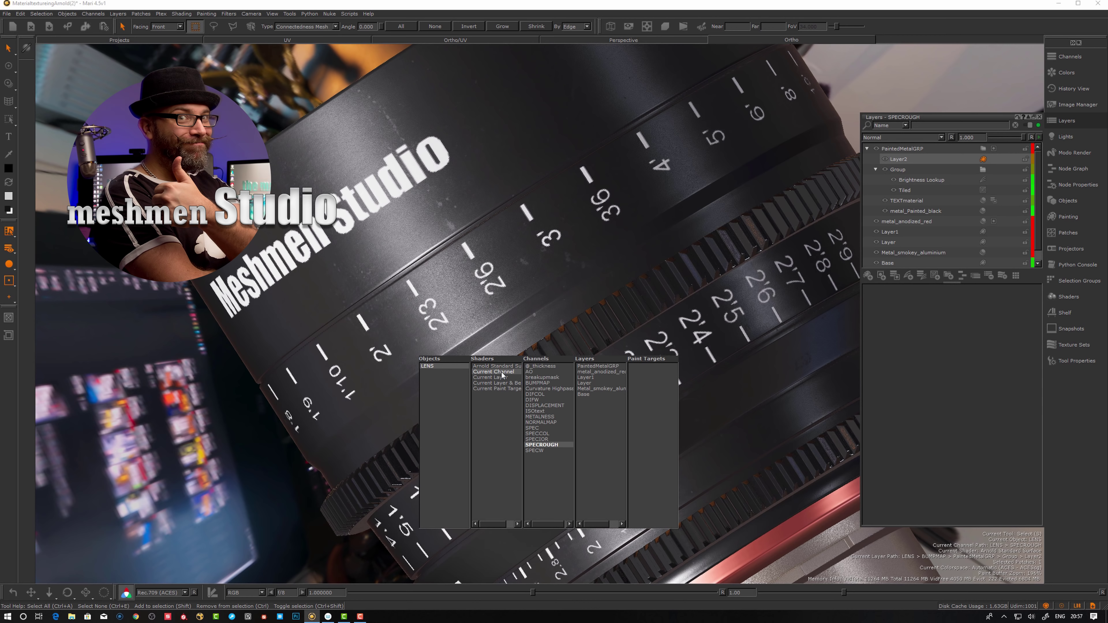
{"action": "left_click", "coordinate": [501, 372]}
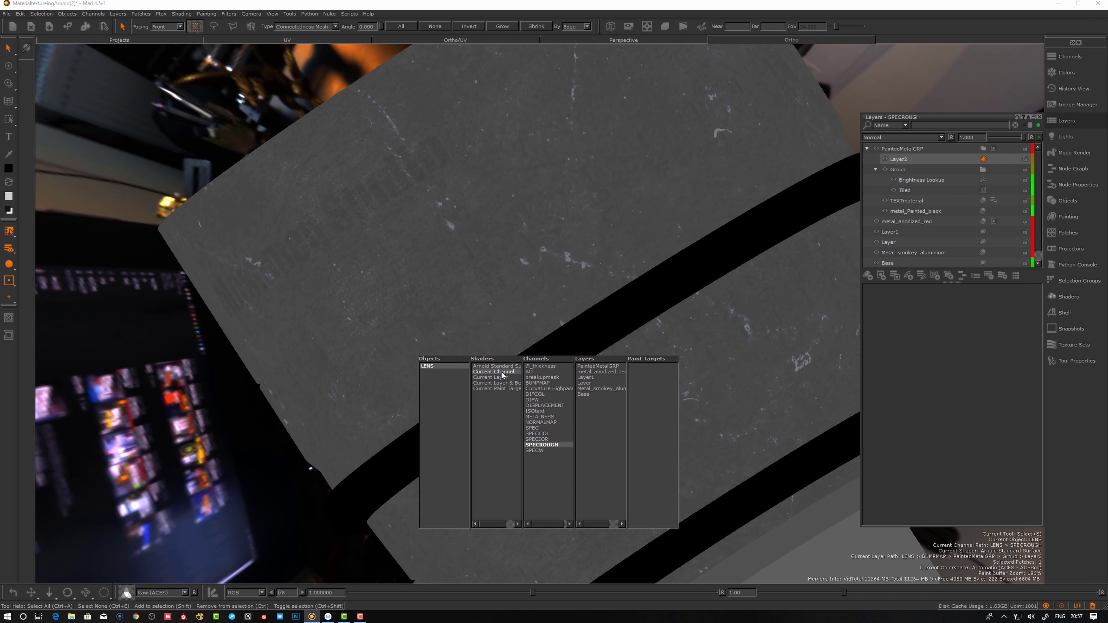
{"action": "left_click_drag", "start_coordinate": [619, 388], "coordinate": [610, 358], "text": "alt"}
{"action": "right_click_drag", "start_coordinate": [611, 358], "coordinate": [541, 380], "text": "alt"}
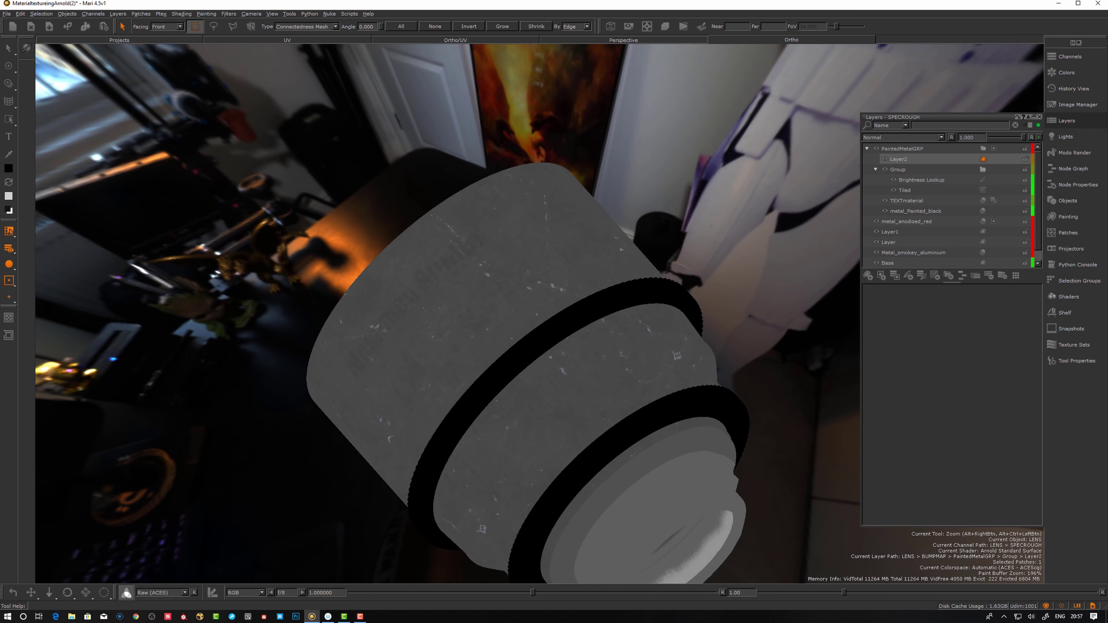
{"action": "left_click_drag", "start_coordinate": [541, 380], "coordinate": [526, 391], "text": "alt"}
{"action": "right_click_drag", "start_coordinate": [526, 392], "coordinate": [672, 389], "text": "alt"}
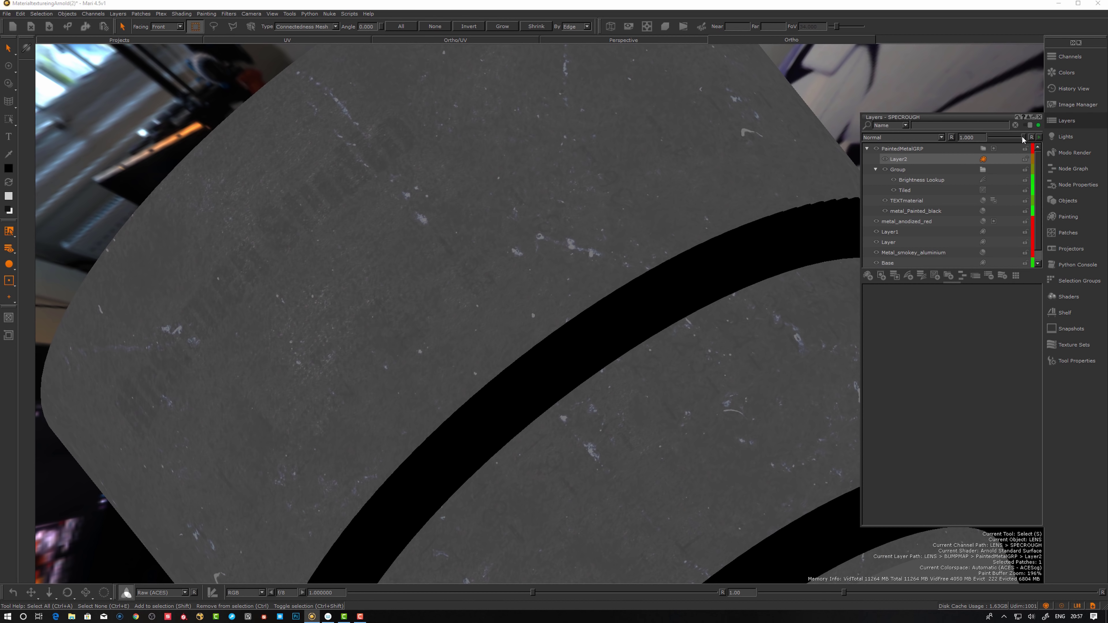
Set Layer2's opacity to 0 and check the knurled rings' area in the roughness channel
{"action": "left_click_drag", "start_coordinate": [1023, 137], "coordinate": [966, 142]}
{"action": "left_click_drag", "start_coordinate": [609, 287], "coordinate": [620, 290], "text": "alt"}
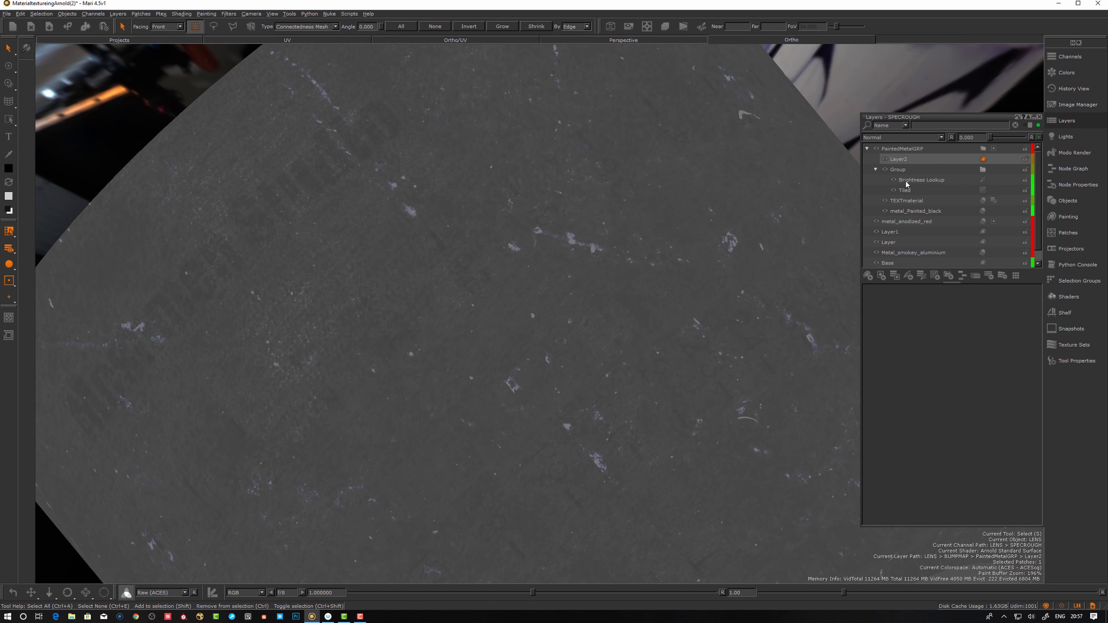
Set Layer2's blend mode to Multiply in the SPECROUGH channel
{"action": "left_click", "coordinate": [893, 138]}
{"action": "mouse_move", "coordinate": [889, 169]}
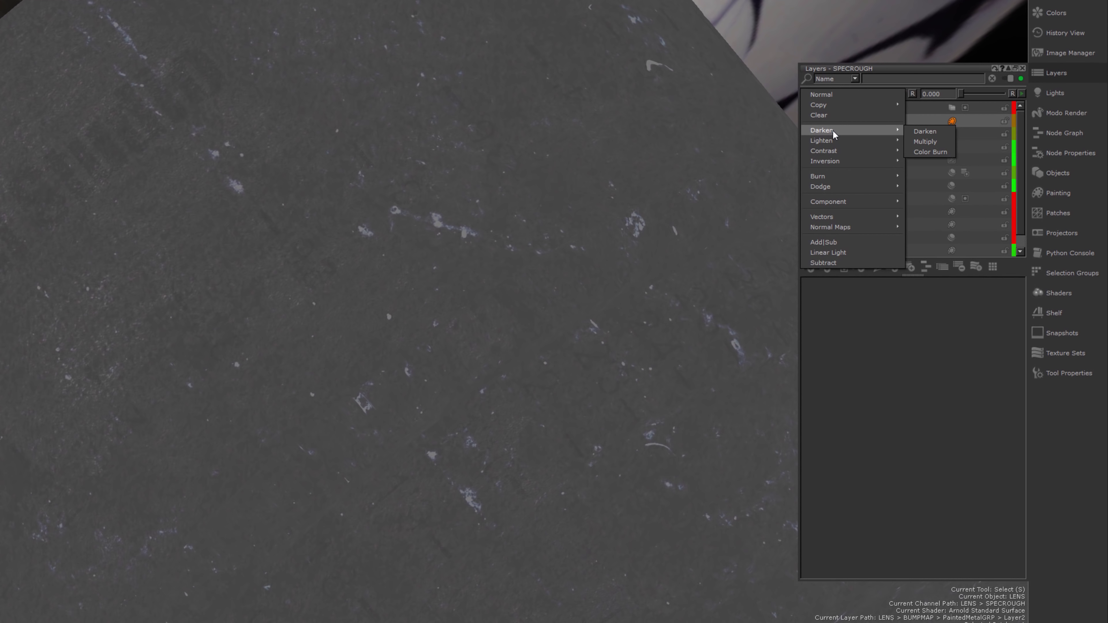
{"action": "left_click", "coordinate": [933, 149]}
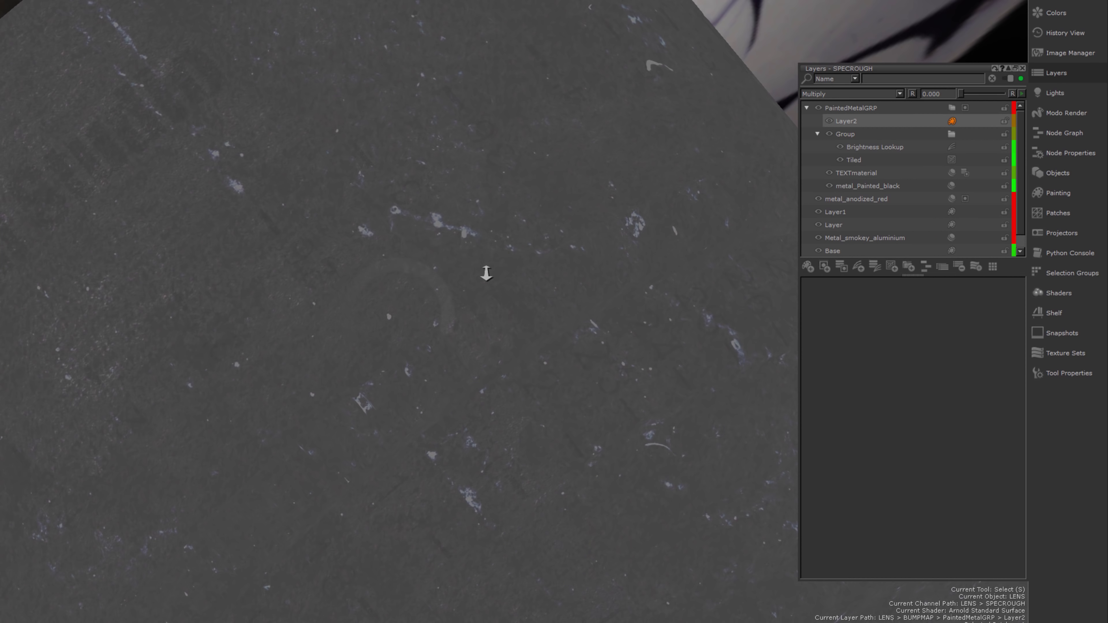
Raise Layer2's opacity to 0.195 while checking the knurled rings' darkening against the rest of the lens in the roughness channel
{"action": "right_click_drag", "start_coordinate": [486, 273], "coordinate": [507, 249], "text": "alt"}
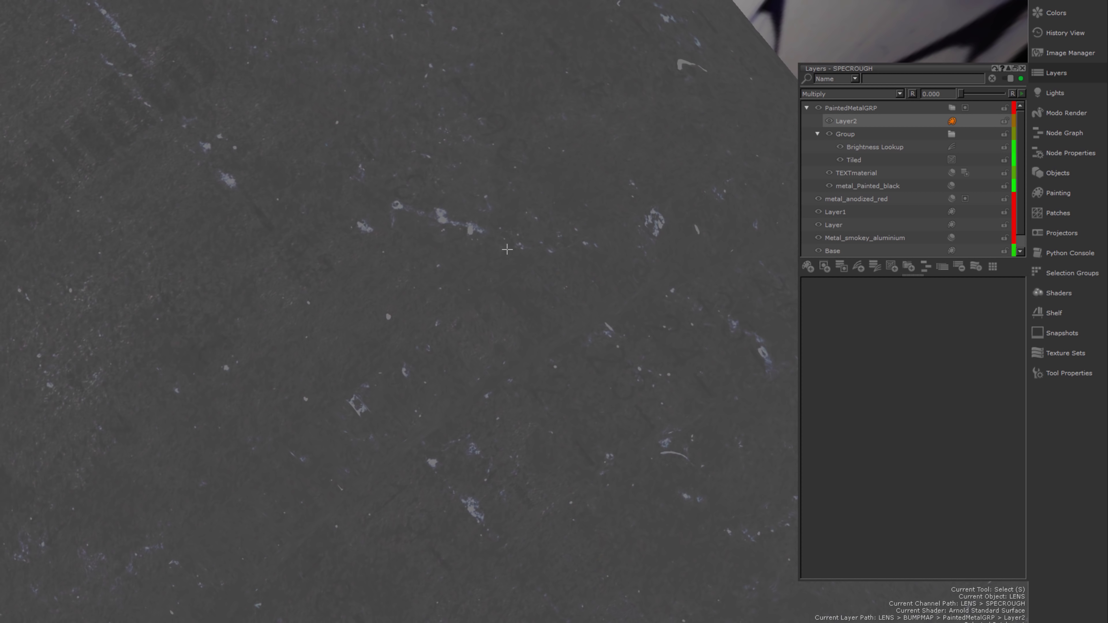
{"action": "left_click_drag", "start_coordinate": [507, 248], "coordinate": [514, 255], "text": "alt"}
{"action": "left_click_drag", "start_coordinate": [965, 99], "coordinate": [966, 96]}
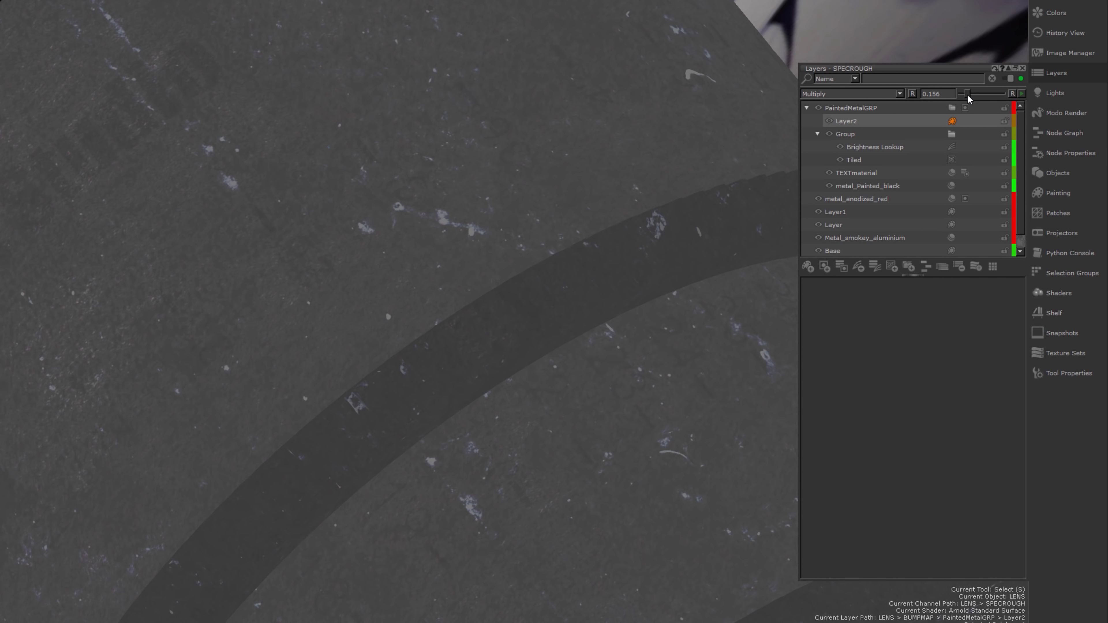
{"action": "left_click_drag", "start_coordinate": [522, 262], "coordinate": [518, 396], "text": "alt"}
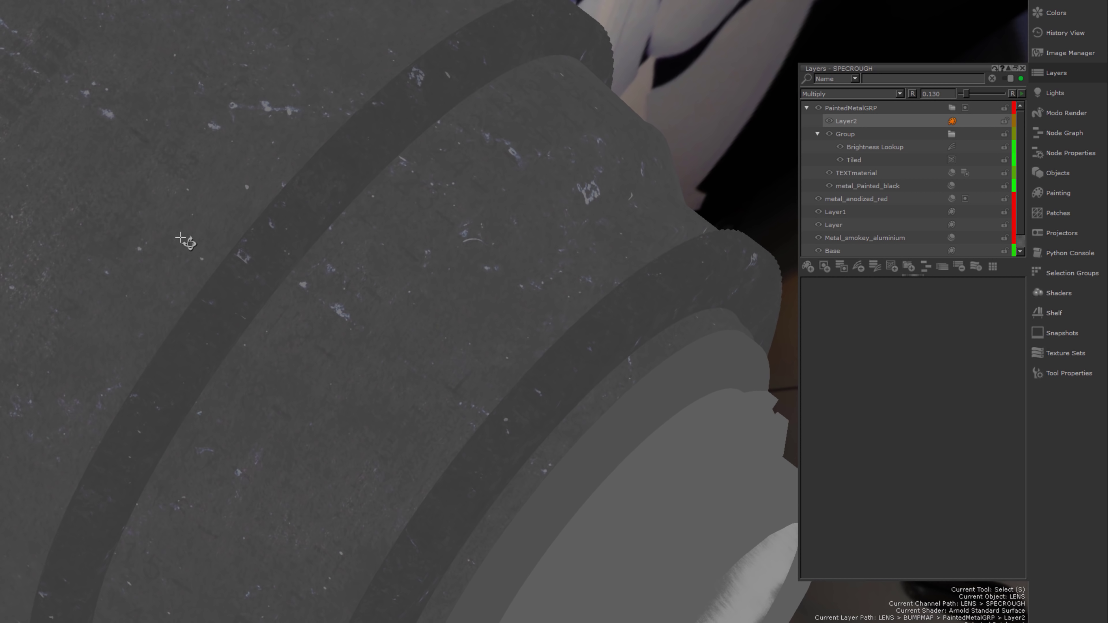
{"action": "left_click_drag", "start_coordinate": [180, 237], "coordinate": [153, 126], "text": "alt"}
{"action": "left_click_drag", "start_coordinate": [169, 184], "coordinate": [214, 200], "text": "alt"}
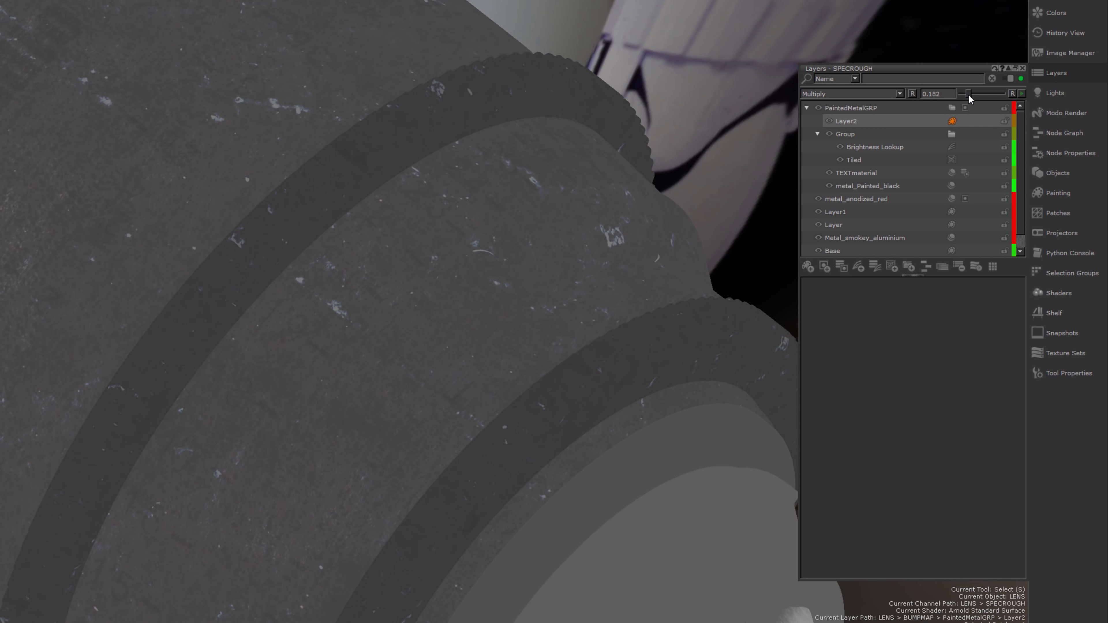
{"action": "left_click_drag", "start_coordinate": [713, 181], "coordinate": [540, 260], "text": "alt"}
{"action": "right_click_drag", "start_coordinate": [539, 259], "coordinate": [381, 316], "text": "alt"}
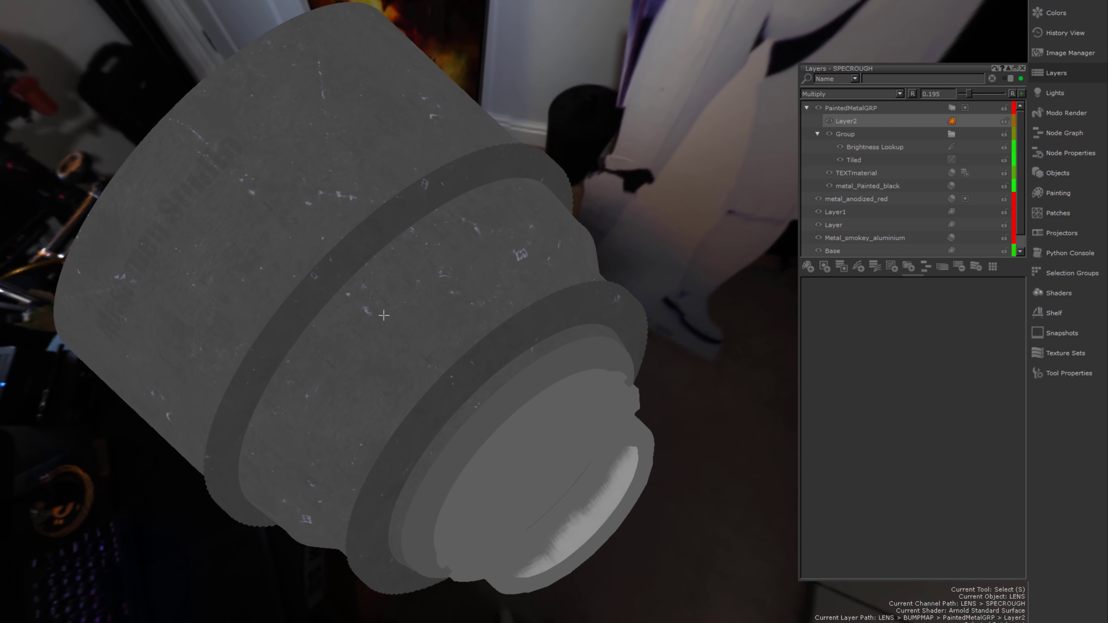
{"action": "left_click_drag", "start_coordinate": [380, 316], "coordinate": [458, 274], "text": "alt"}
Display the lens with the Arnold Standard Surface shader and examine the highlights on the knurled rings and barrel
{"action": "key", "text": "u"}
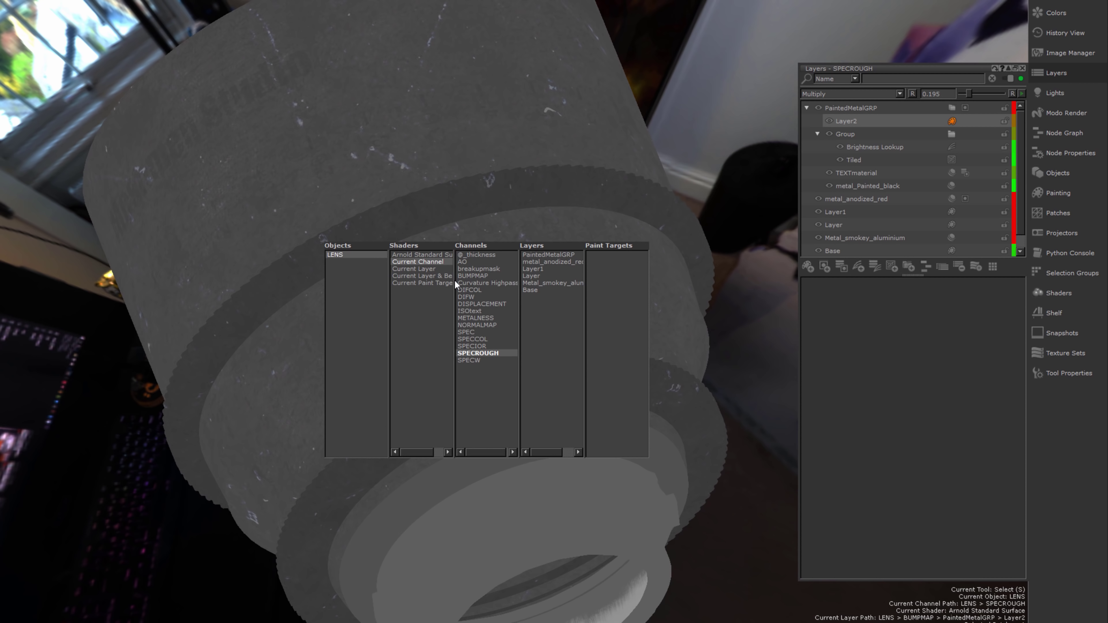
{"action": "left_click", "coordinate": [436, 255]}
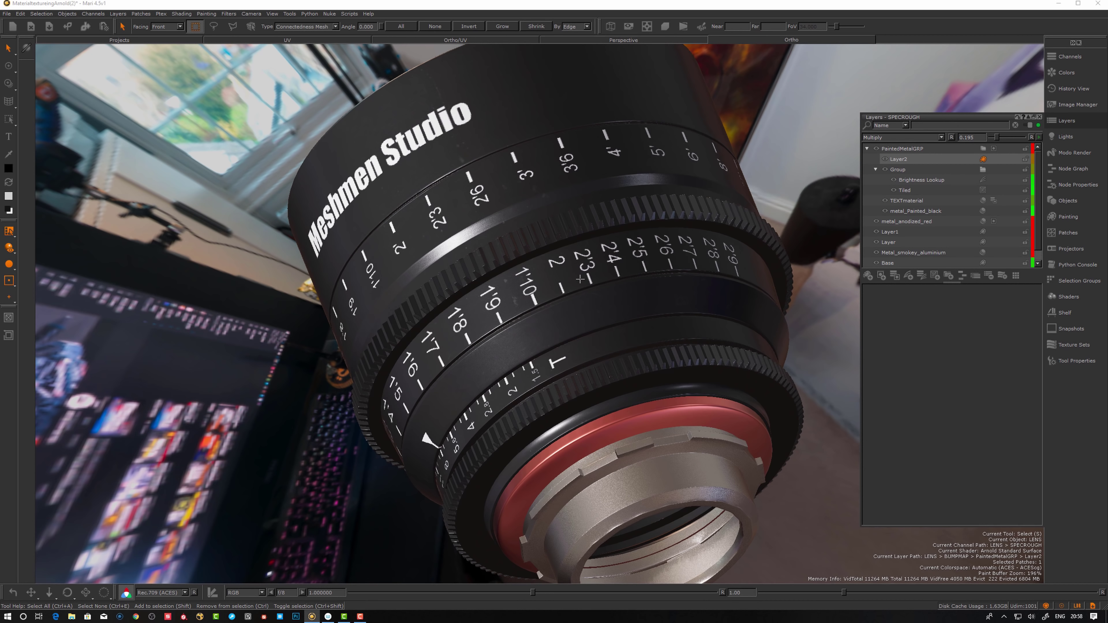
{"action": "middle_click_drag", "start_coordinate": [571, 315], "coordinate": [569, 378], "text": "alt"}
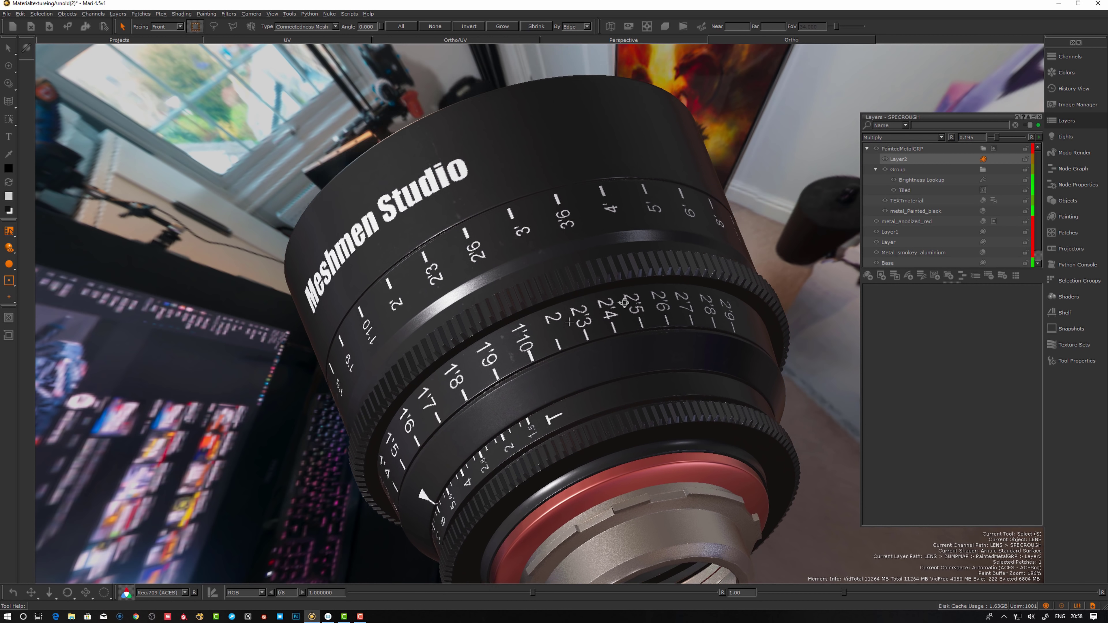
{"action": "left_click_drag", "start_coordinate": [569, 378], "coordinate": [479, 371], "text": "alt"}
{"action": "right_click_drag", "start_coordinate": [480, 371], "coordinate": [589, 371], "text": "alt"}
{"action": "left_click_drag", "start_coordinate": [362, 258], "coordinate": [388, 260], "text": "alt"}
{"action": "right_click_drag", "start_coordinate": [389, 259], "coordinate": [408, 301], "text": "alt"}
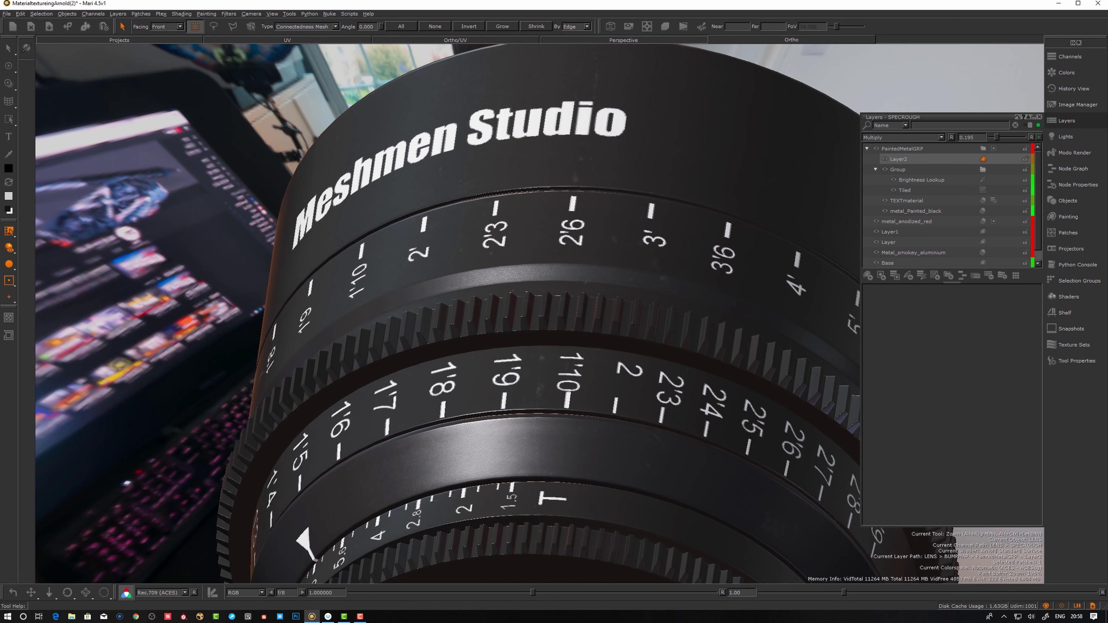
{"action": "left_click_drag", "start_coordinate": [408, 301], "coordinate": [421, 339], "text": "alt"}
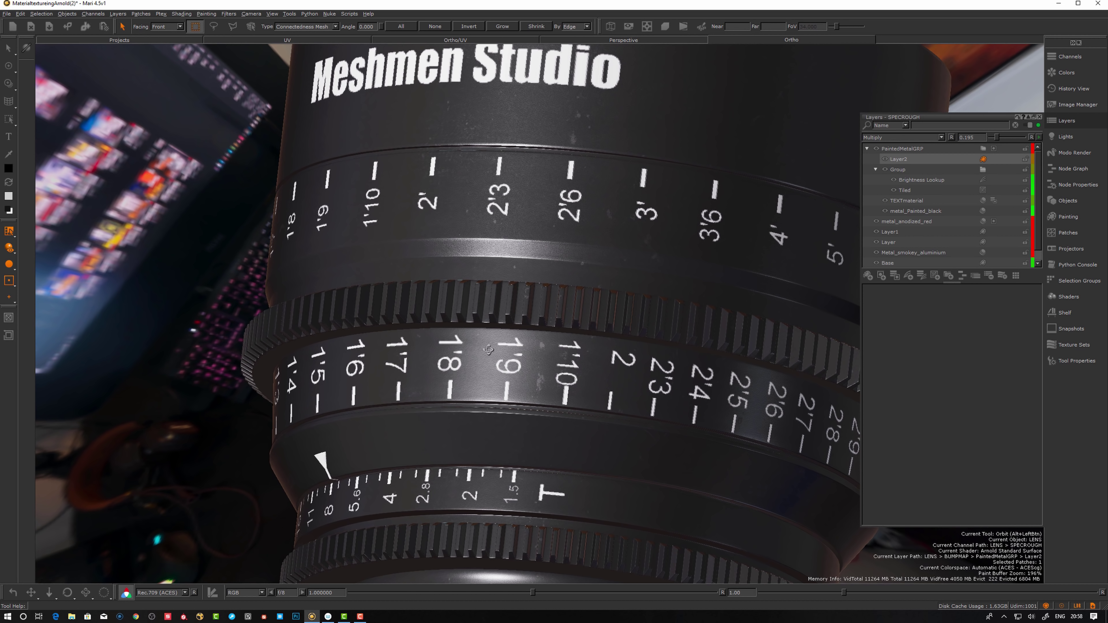
{"action": "left_click_drag", "start_coordinate": [493, 349], "coordinate": [485, 378], "text": "alt"}
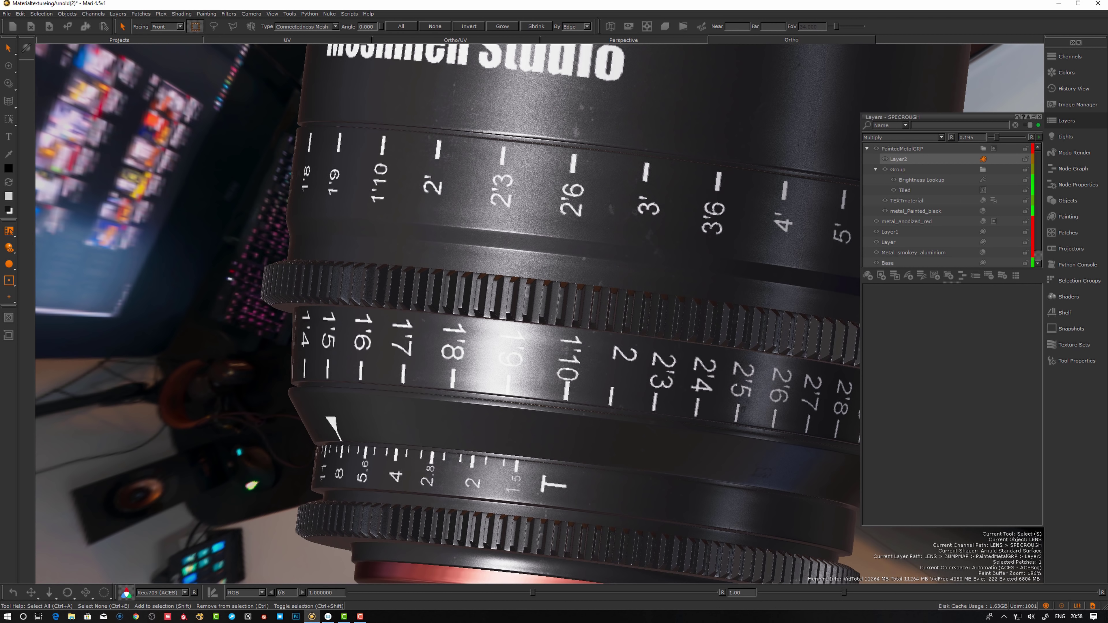
Toggle Layer2's visibility and inspect the shaded knurled rings across the whole lens from several angles
{"action": "left_click", "coordinate": [885, 161]}
{"action": "right_click_drag", "start_coordinate": [570, 314], "coordinate": [501, 314], "text": "alt"}
{"action": "left_click_drag", "start_coordinate": [501, 314], "coordinate": [519, 292], "text": "alt"}
{"action": "right_click_drag", "start_coordinate": [519, 292], "coordinate": [563, 292], "text": "alt"}
{"action": "left_click_drag", "start_coordinate": [563, 292], "coordinate": [497, 321], "text": "alt"}
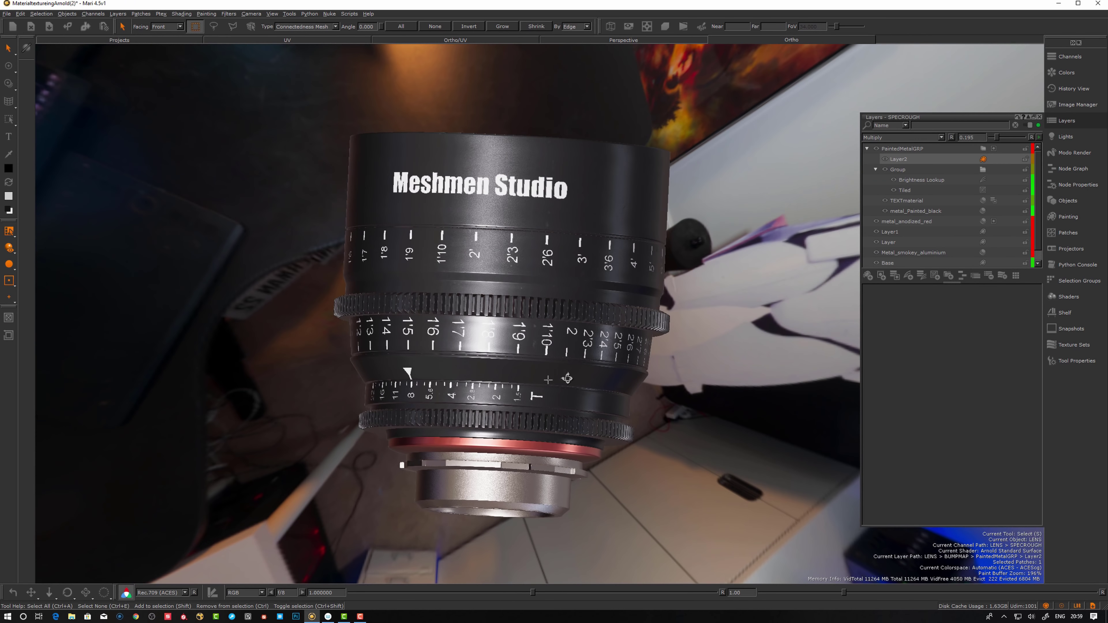
{"action": "left_click_drag", "start_coordinate": [567, 378], "coordinate": [473, 367], "text": "alt"}
{"action": "right_click_drag", "start_coordinate": [473, 367], "coordinate": [495, 386], "text": "alt"}
{"action": "left_click_drag", "start_coordinate": [494, 385], "coordinate": [485, 383], "text": "alt"}
{"action": "right_click_drag", "start_coordinate": [484, 384], "coordinate": [499, 398], "text": "alt"}
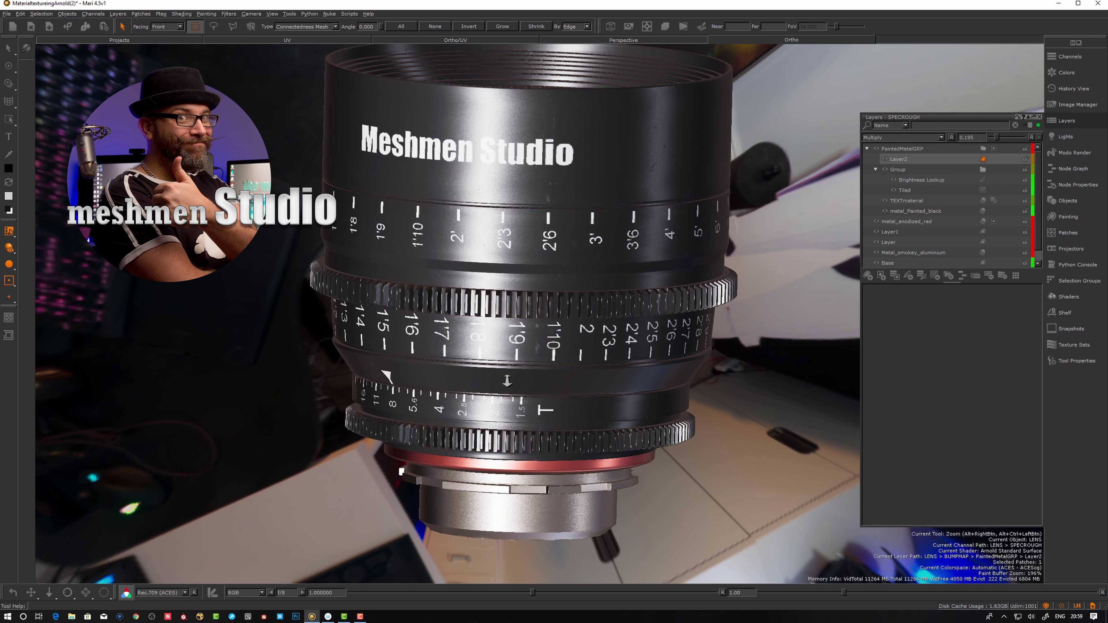
{"action": "left_click_drag", "start_coordinate": [499, 398], "coordinate": [518, 376], "text": "alt"}
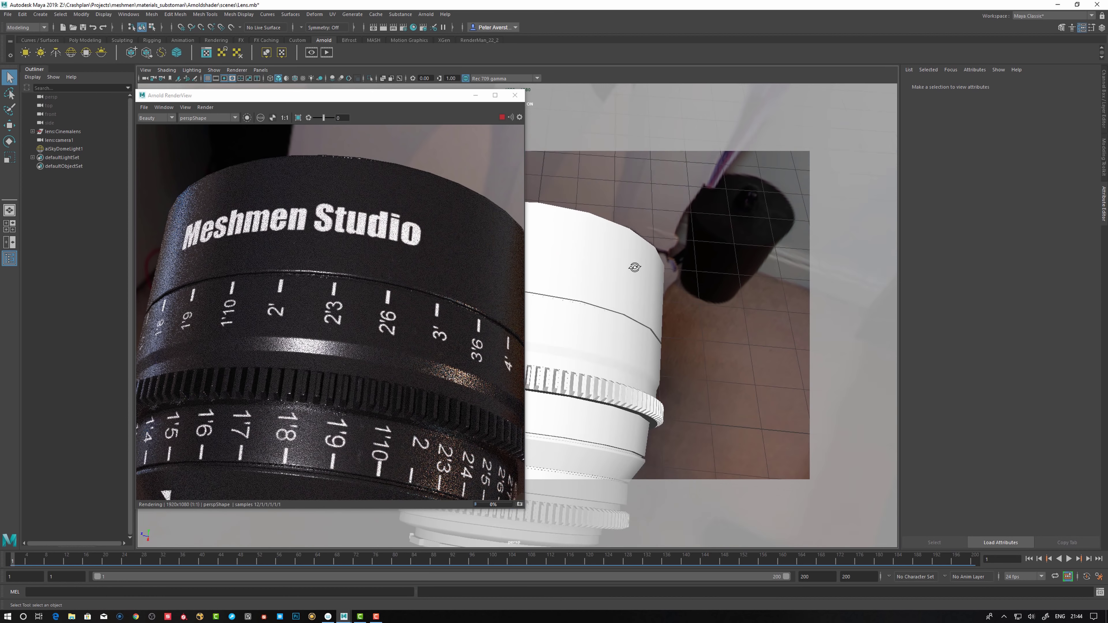
Switch to Maya and examine the lens lettering and knurled ring in the live Arnold RenderView from several camera angles
{"action": "left_click_drag", "start_coordinate": [633, 267], "coordinate": [614, 280], "text": "alt"}
{"action": "left_click_drag", "start_coordinate": [533, 244], "coordinate": [530, 247], "text": "alt"}
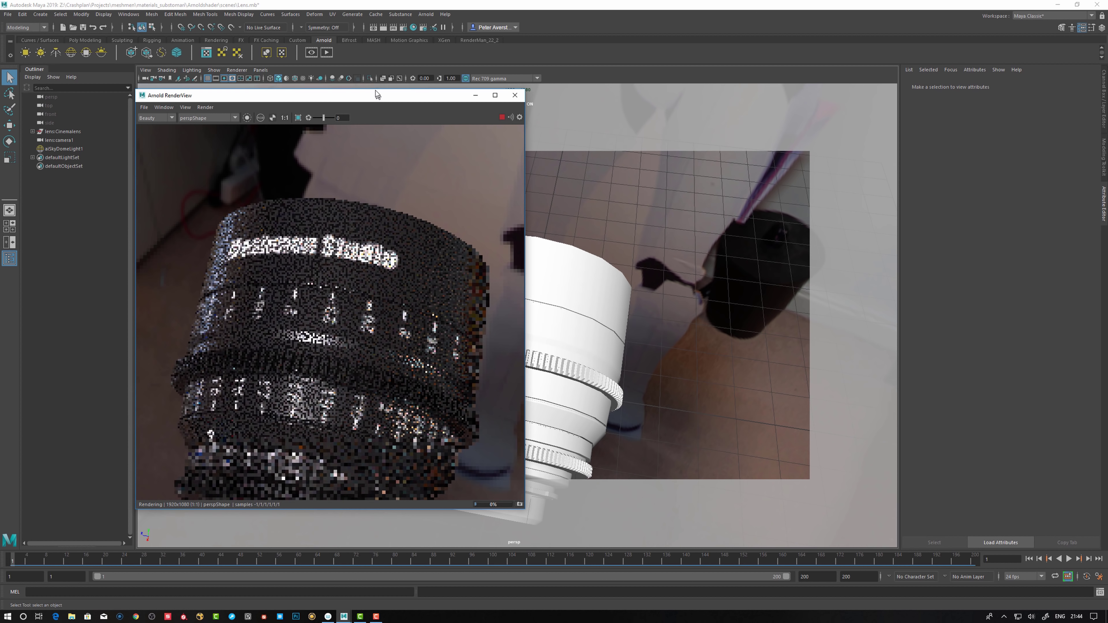
{"action": "left_click_drag", "start_coordinate": [380, 99], "coordinate": [375, 91]}
{"action": "middle_click_drag", "start_coordinate": [633, 268], "coordinate": [611, 229], "text": "alt"}
{"action": "left_click_drag", "start_coordinate": [610, 229], "coordinate": [622, 249], "text": "alt"}
{"action": "right_click_drag", "start_coordinate": [621, 249], "coordinate": [670, 258], "text": "alt"}
{"action": "middle_click_drag", "start_coordinate": [672, 265], "coordinate": [668, 334], "text": "alt"}
{"action": "right_click_drag", "start_coordinate": [668, 334], "coordinate": [673, 297], "text": "alt"}
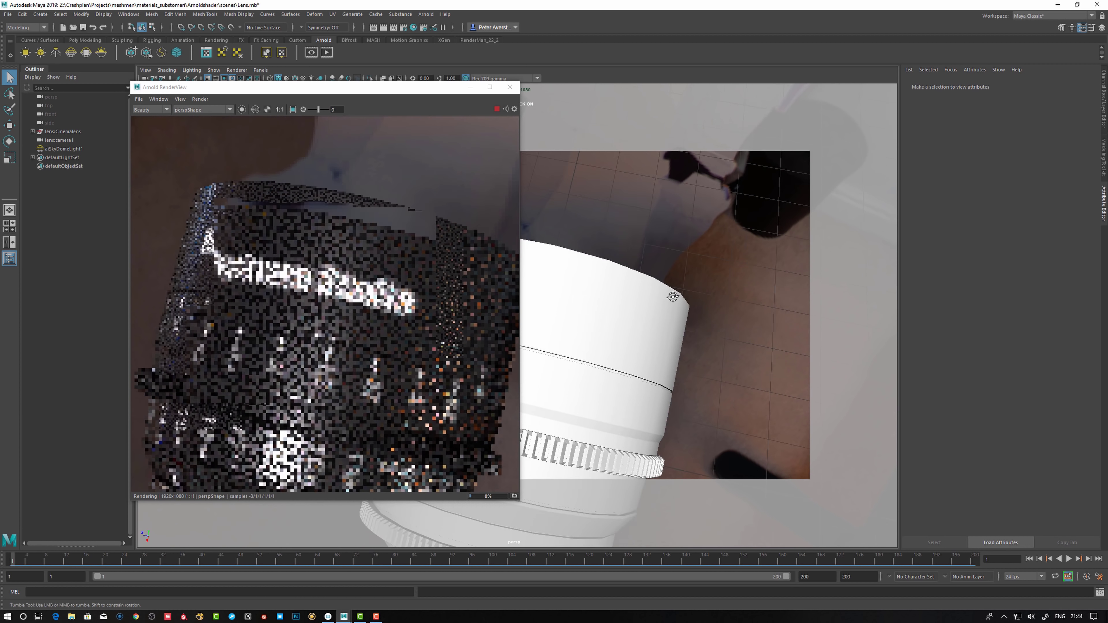
{"action": "left_click_drag", "start_coordinate": [672, 297], "coordinate": [670, 302], "text": "alt"}
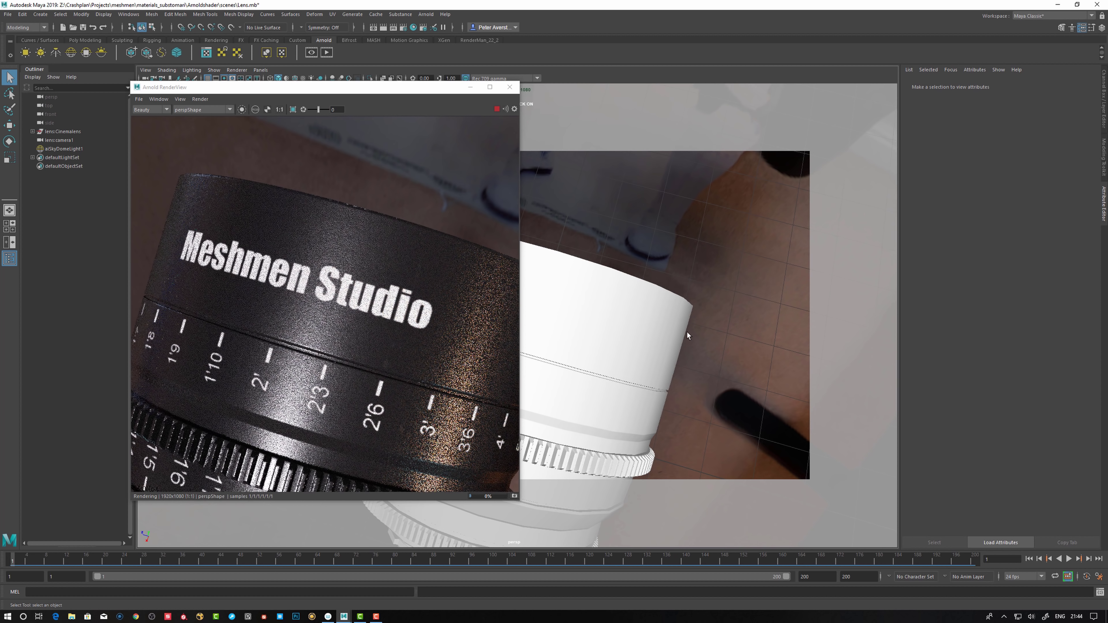
Orbit the Arnold-rendered lens to a side view and examine the surface wear and reflections along the barrel and knurled ring
{"action": "left_click_drag", "start_coordinate": [669, 301], "coordinate": [639, 306], "text": "alt"}
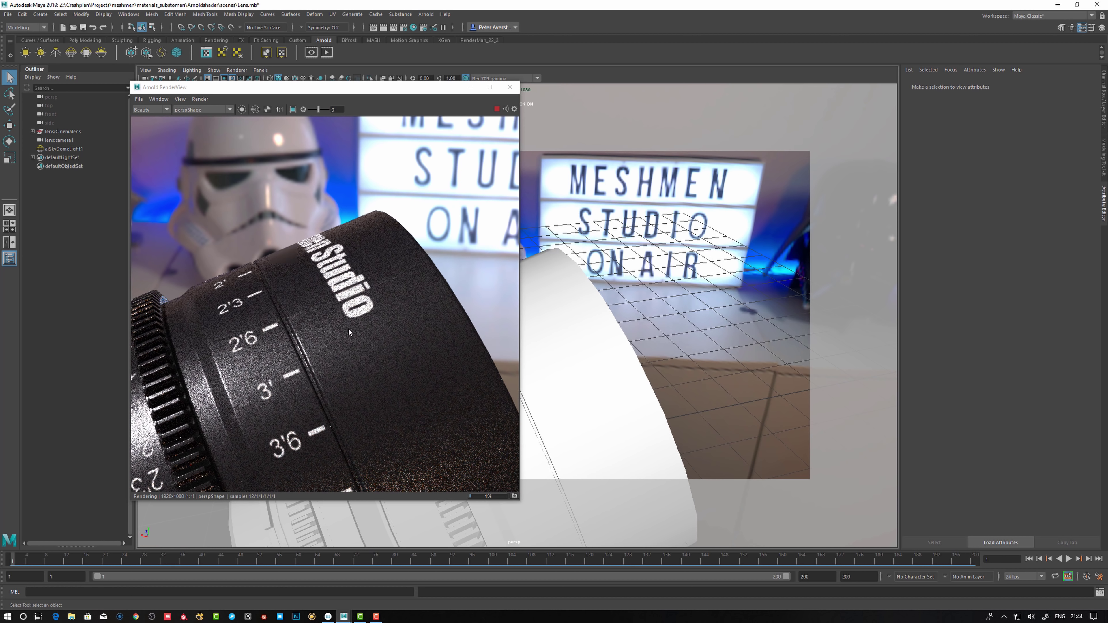
{"action": "left_click_drag", "start_coordinate": [595, 342], "coordinate": [606, 348], "text": "alt"}
{"action": "middle_click_drag", "start_coordinate": [606, 349], "coordinate": [640, 295], "text": "alt"}
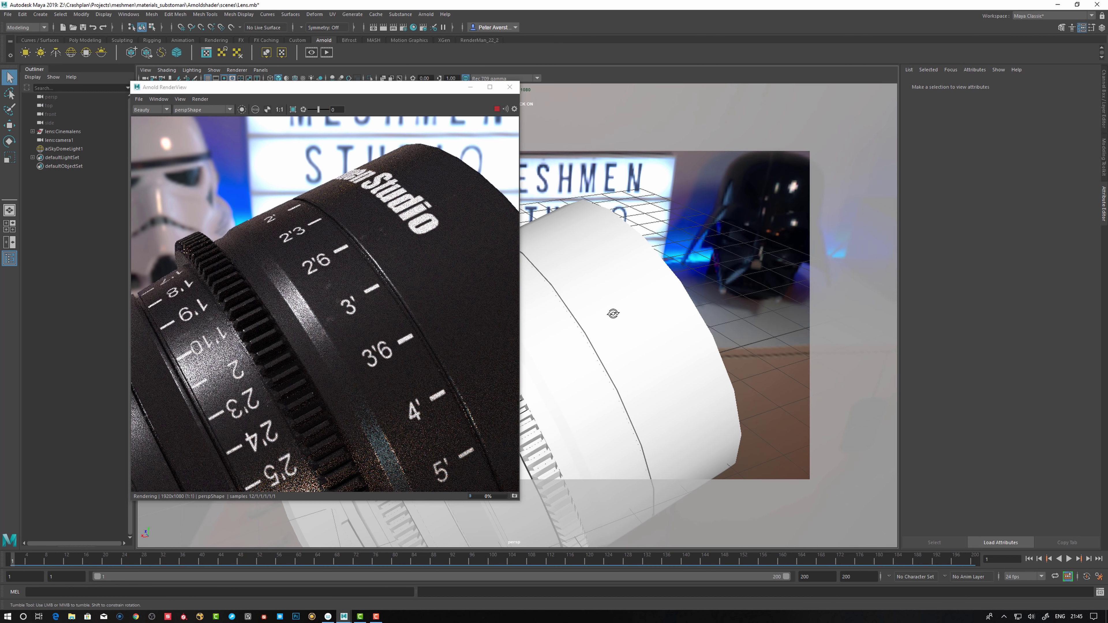
{"action": "left_click_drag", "start_coordinate": [609, 317], "coordinate": [594, 336], "text": "alt"}
{"action": "right_click_drag", "start_coordinate": [594, 336], "coordinate": [652, 355], "text": "alt"}
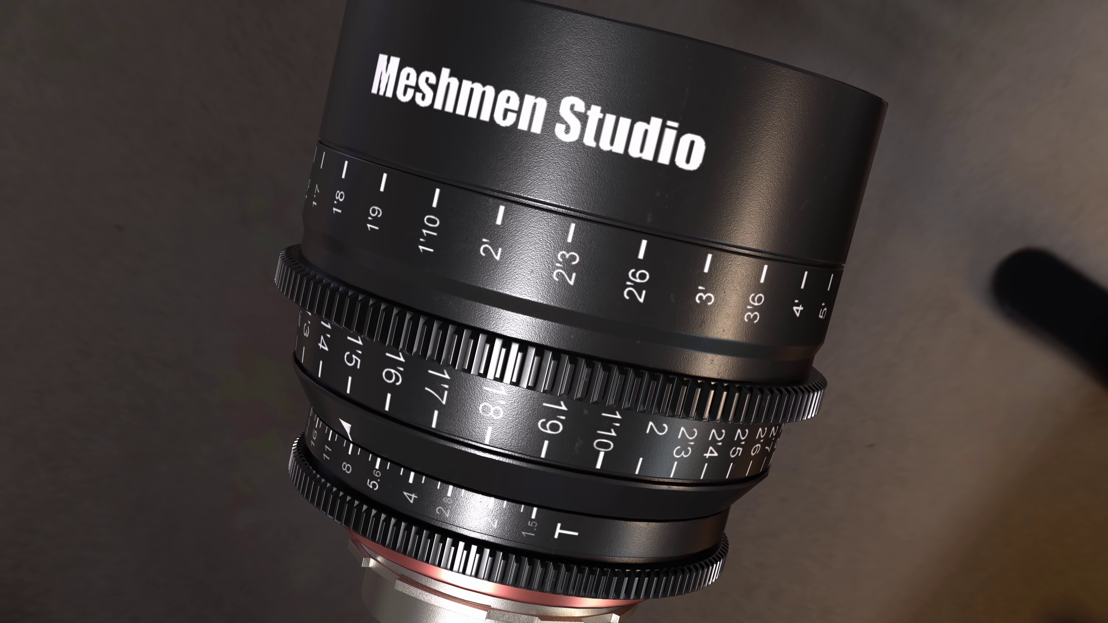